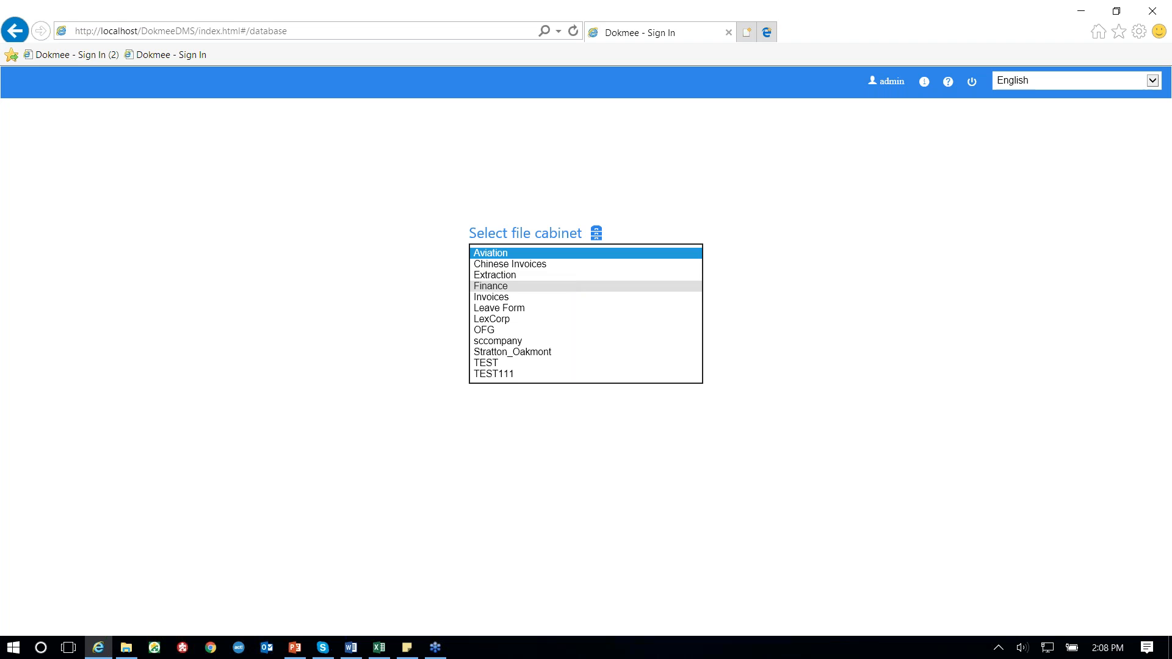
- Open the Invoices file cabinet and open Sample Invoice 4 from the Additional Invoices folder
{"action": "left_click", "coordinate": [529, 298]}
{"action": "left_click", "coordinate": [673, 282]}
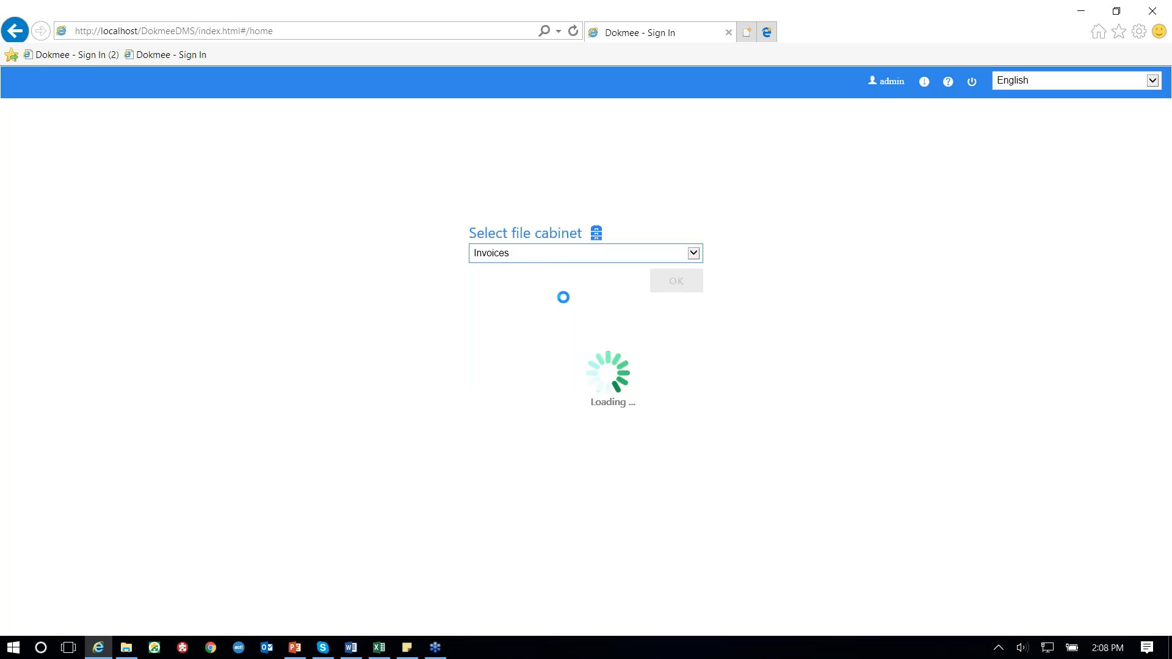
{"action": "left_click", "coordinate": [522, 304]}
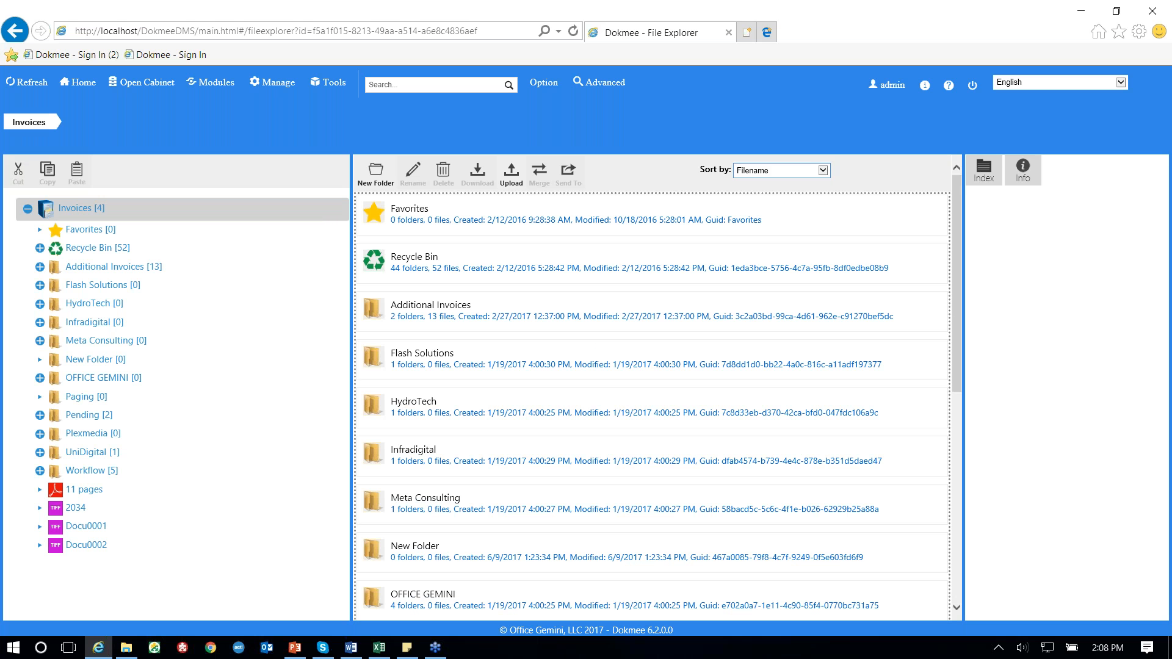
{"action": "left_click", "coordinate": [40, 267]}
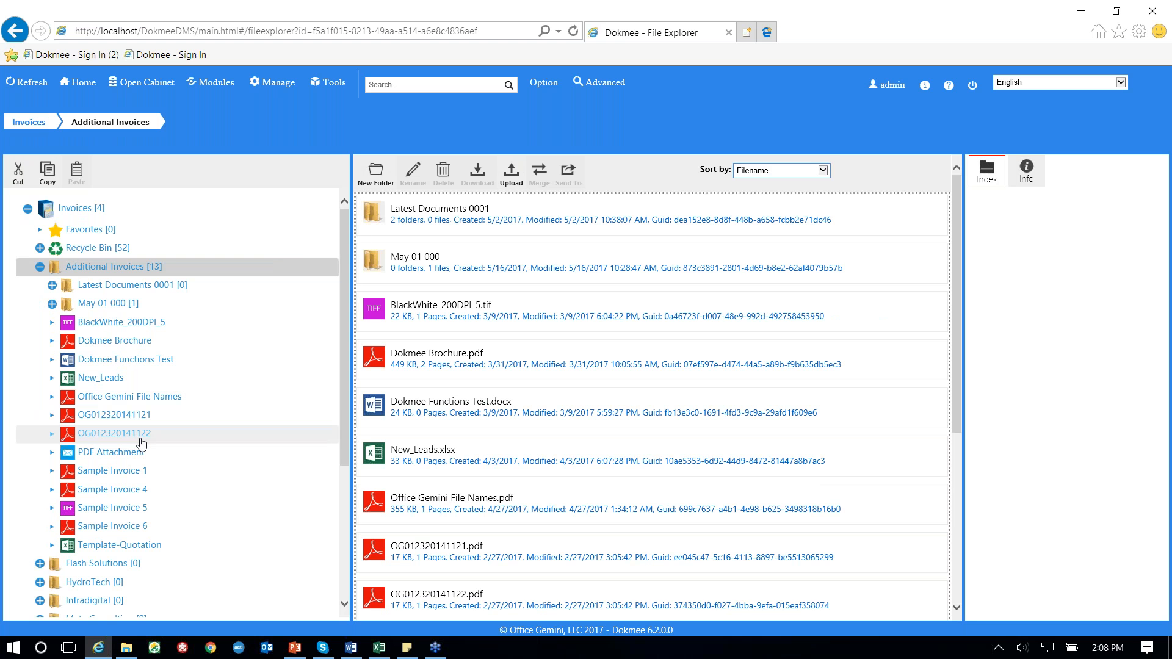
{"action": "left_click", "coordinate": [138, 490]}
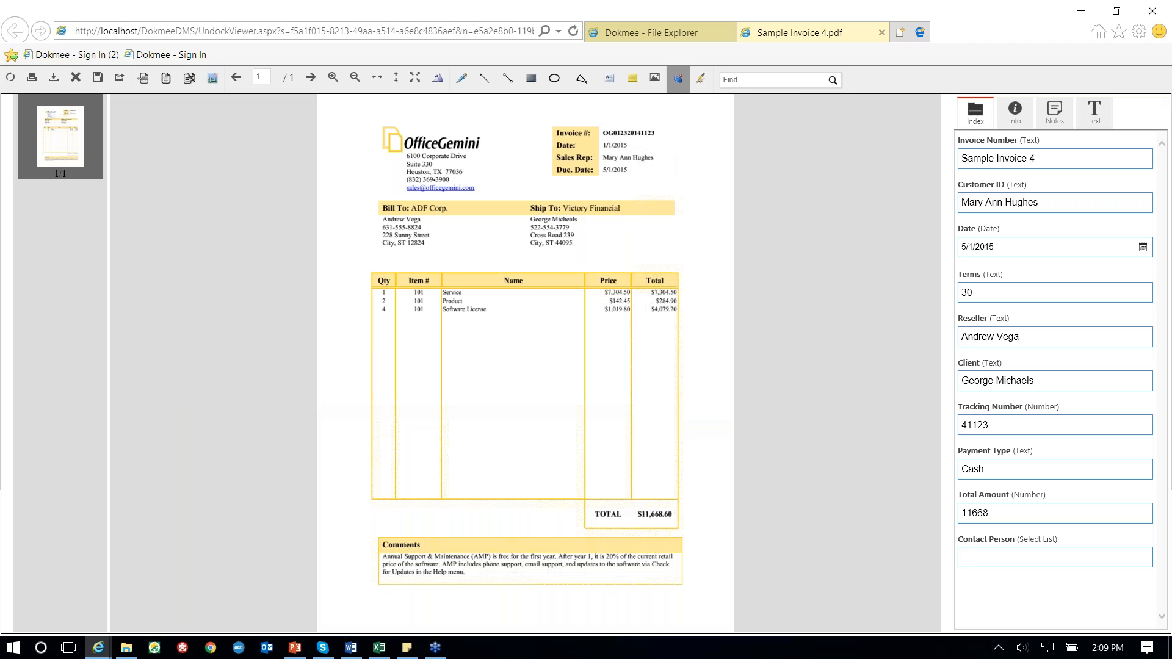
- Create a new stamp named "Test Invoice Paid" with the label "Invoice Paid"
{"action": "left_click", "coordinate": [677, 78]}
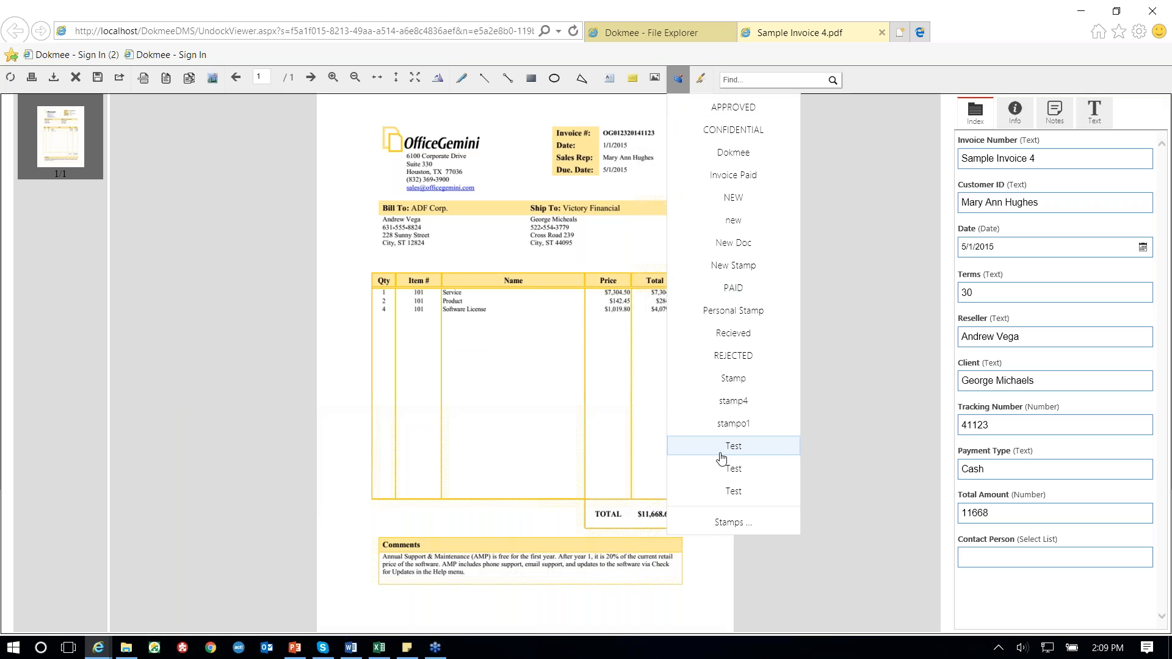
{"action": "left_click", "coordinate": [710, 508]}
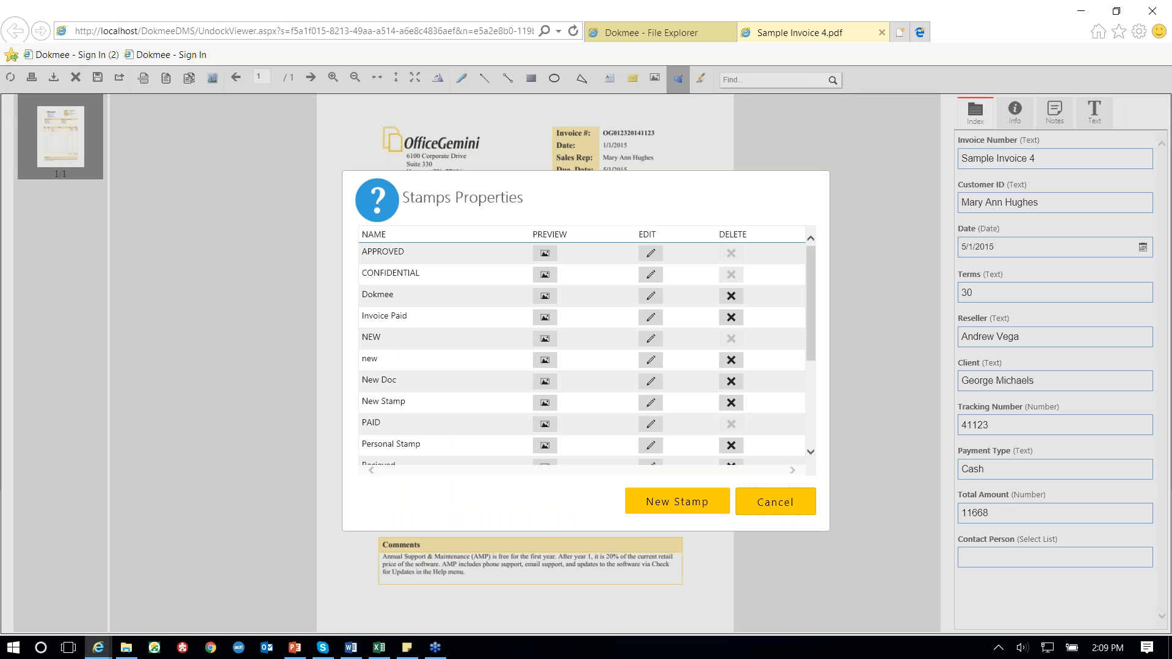
{"action": "left_click", "coordinate": [651, 360]}
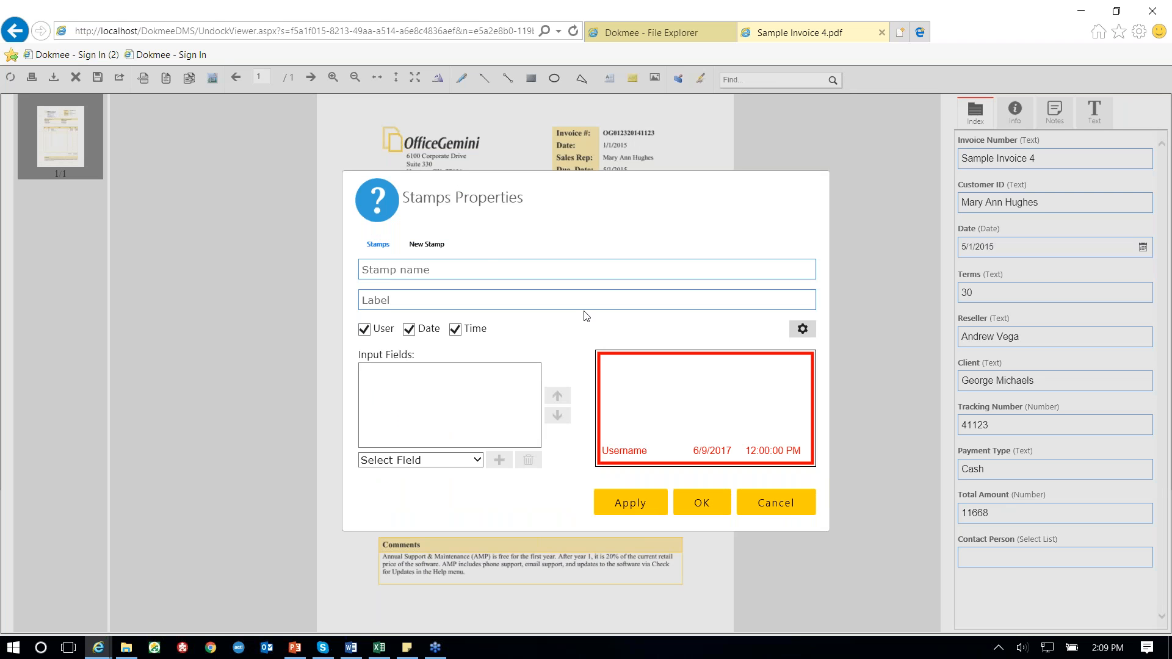
{"action": "left_click", "coordinate": [489, 271]}
{"action": "type", "text": "Invoice PaidTesst"}
{"action": "key", "text": "BackSpace"}
{"action": "key", "text": "BackSpace"}
{"action": "key", "text": "BackSpace"}
{"action": "type", "text": "t"}
{"action": "left_click", "coordinate": [366, 300]}
{"action": "type", "text": "Invoice Paid"}
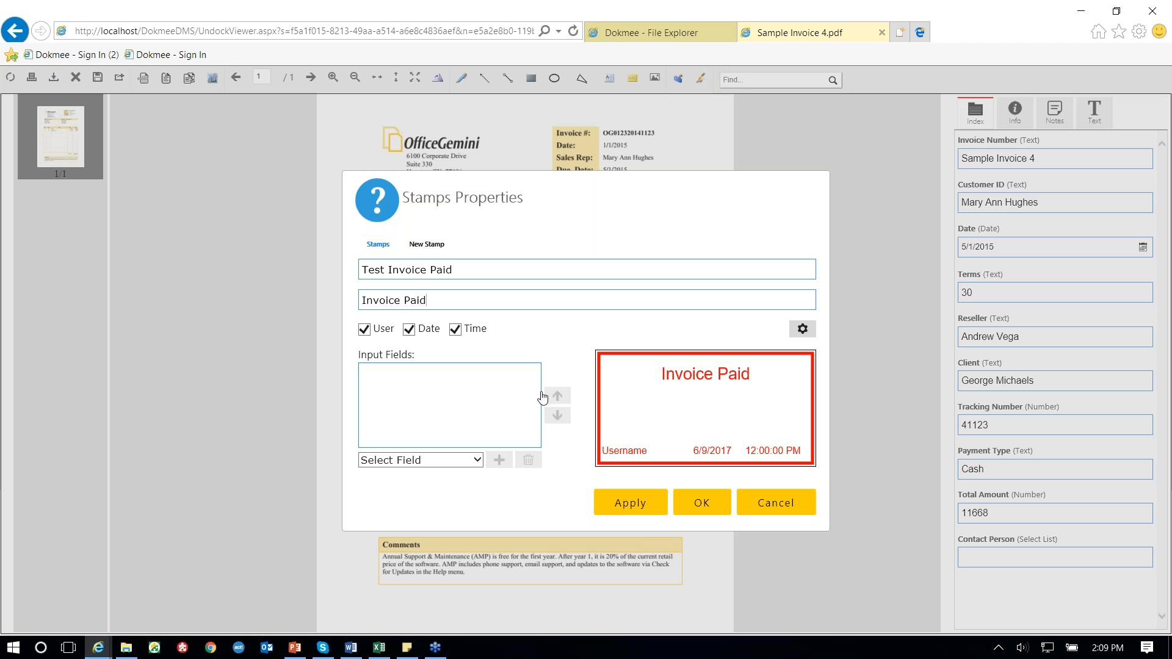
- Set the stamp's appearance to a 3pt outline, the Helvetica font and a dark blue colour
{"action": "left_click", "coordinate": [802, 330]}
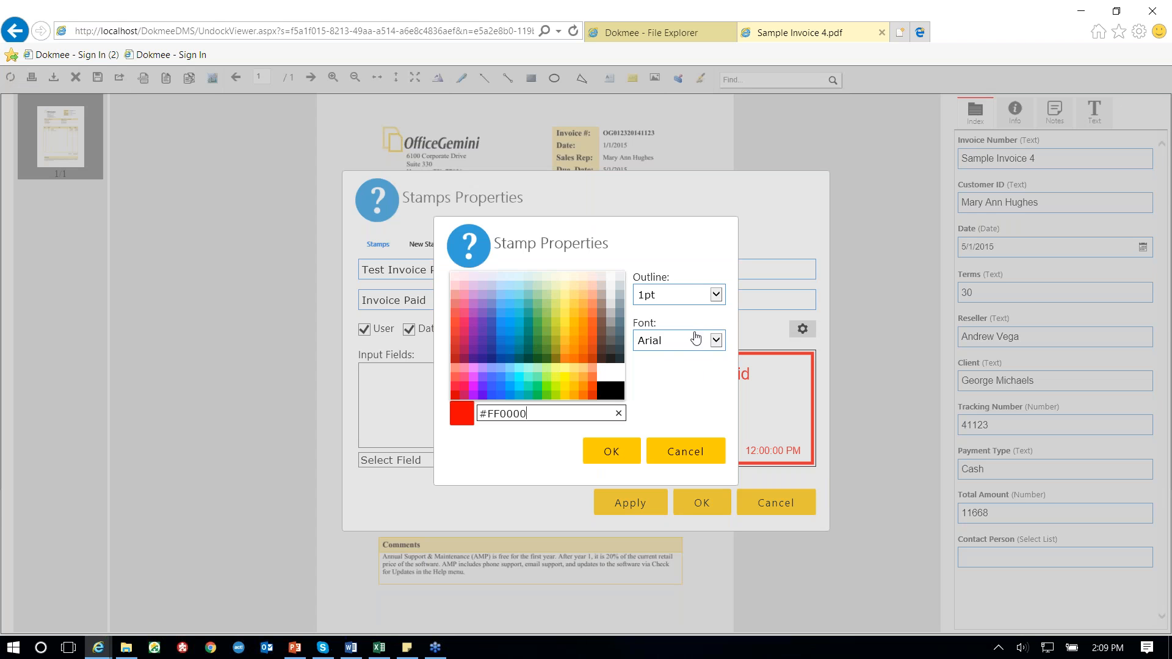
{"action": "left_click", "coordinate": [716, 296]}
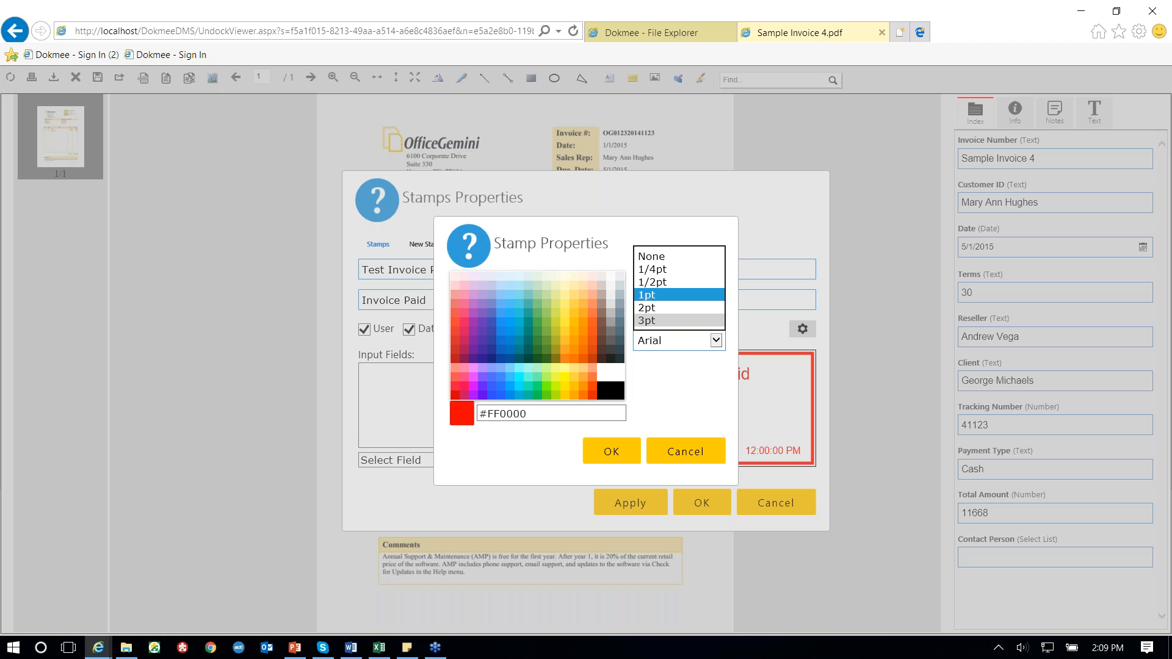
{"action": "left_click", "coordinate": [678, 321]}
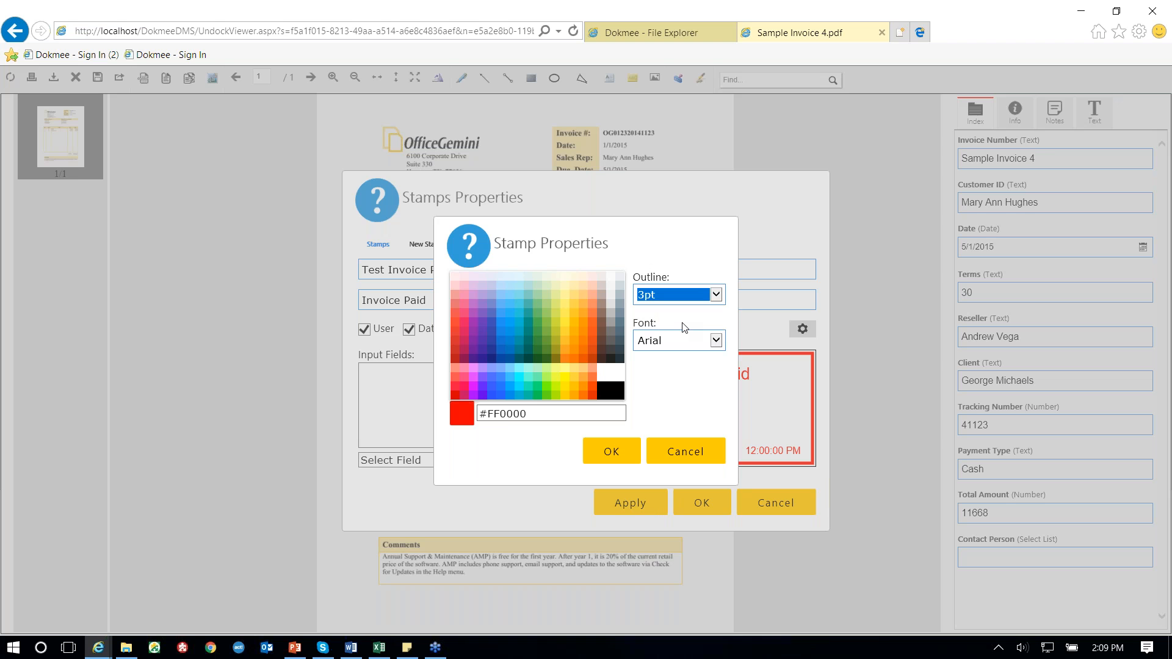
{"action": "left_click", "coordinate": [716, 342]}
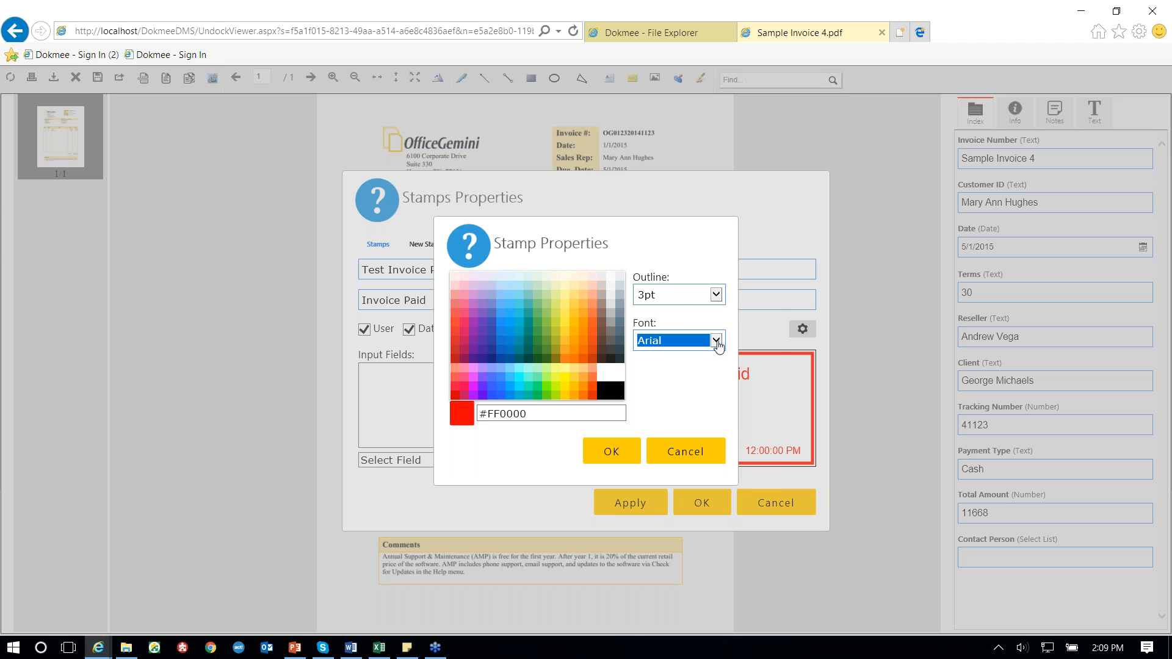
{"action": "left_click", "coordinate": [717, 342]}
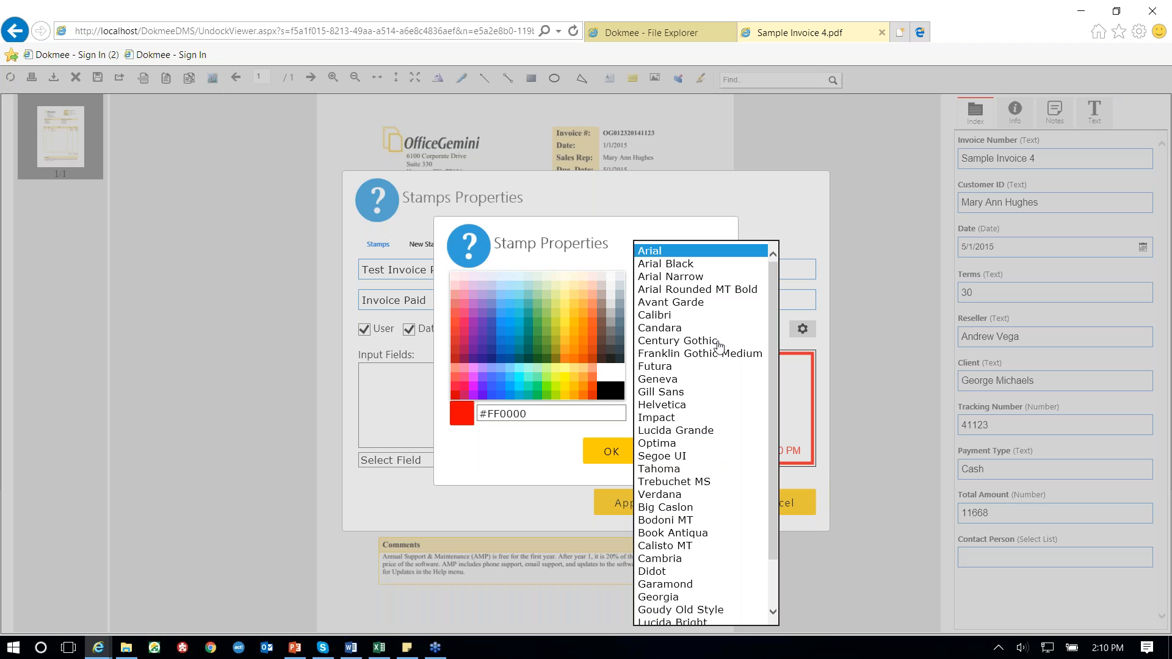
{"action": "left_click", "coordinate": [702, 405]}
{"action": "key", "text": "Tab"}
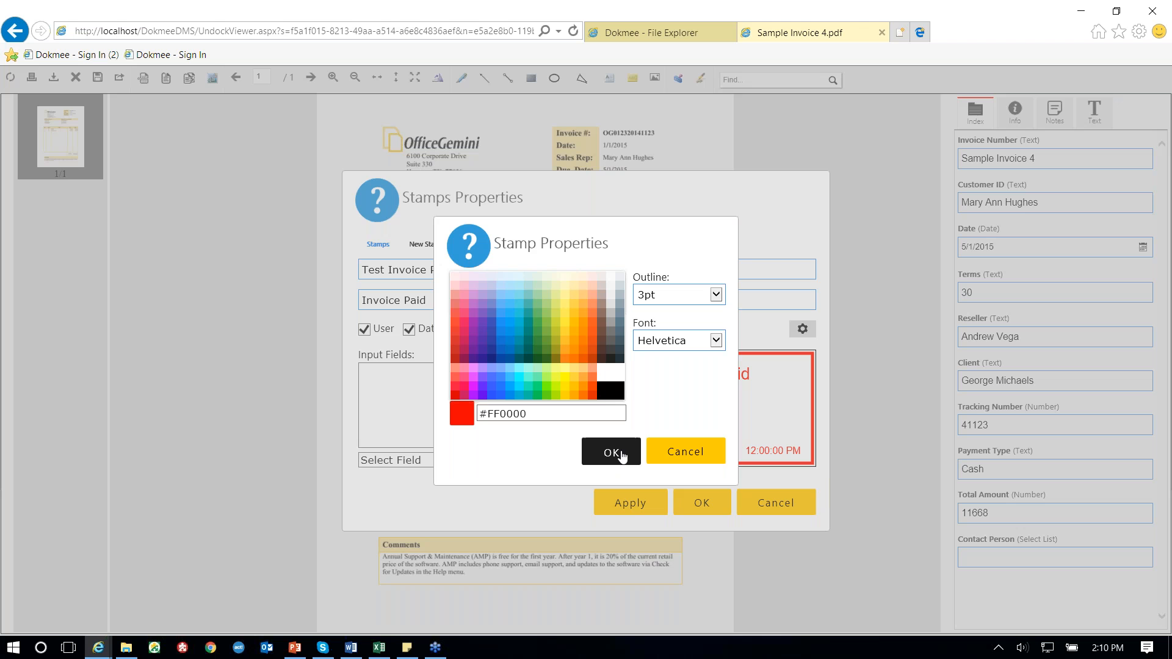
{"action": "left_click", "coordinate": [494, 339]}
{"action": "left_click", "coordinate": [611, 452]}
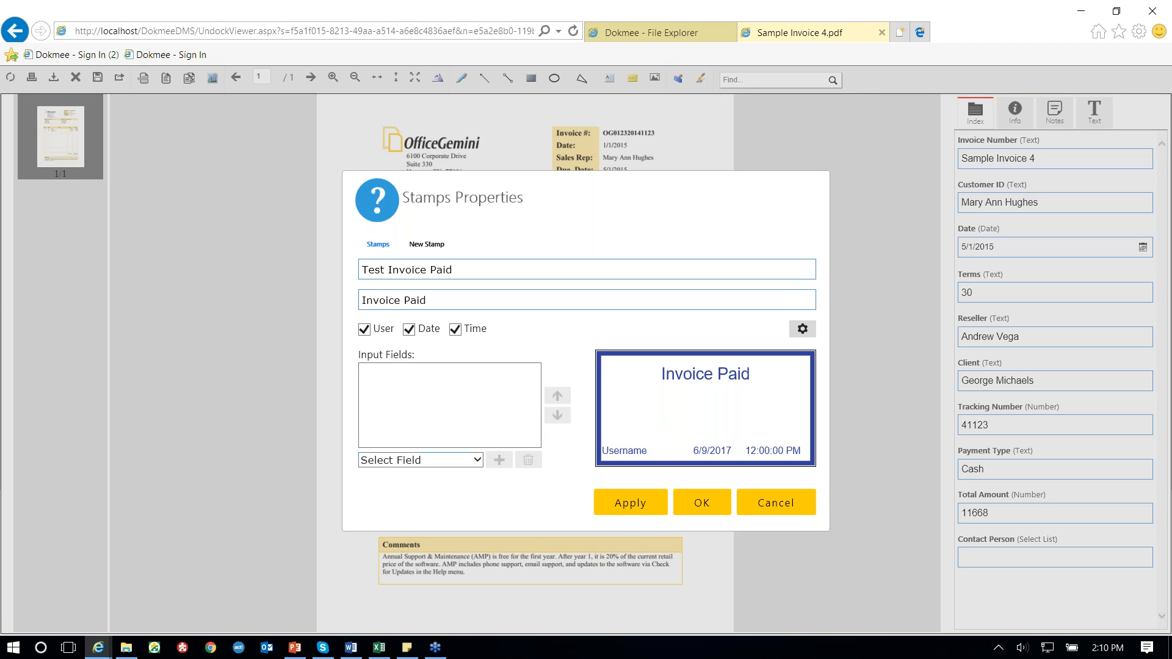
- Add the Client and Total Amount index fields to the stamp's input fields
{"action": "left_click", "coordinate": [477, 461]}
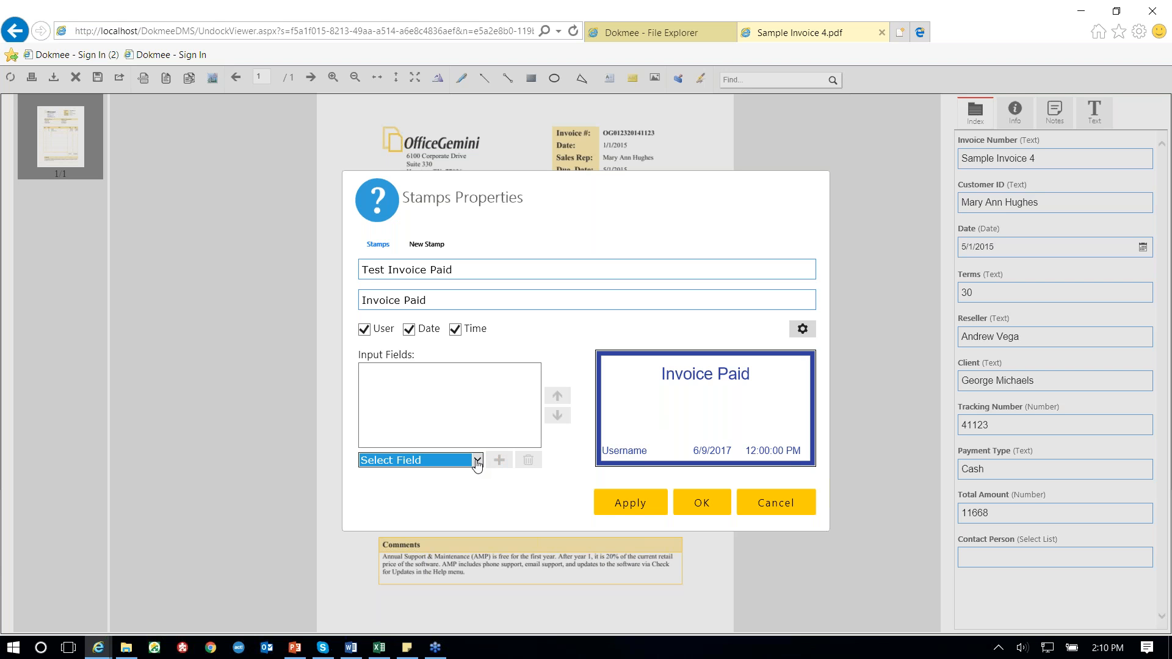
{"action": "left_click", "coordinate": [477, 462]}
{"action": "left_click", "coordinate": [415, 550]}
{"action": "left_click", "coordinate": [498, 460]}
{"action": "left_click", "coordinate": [477, 460]}
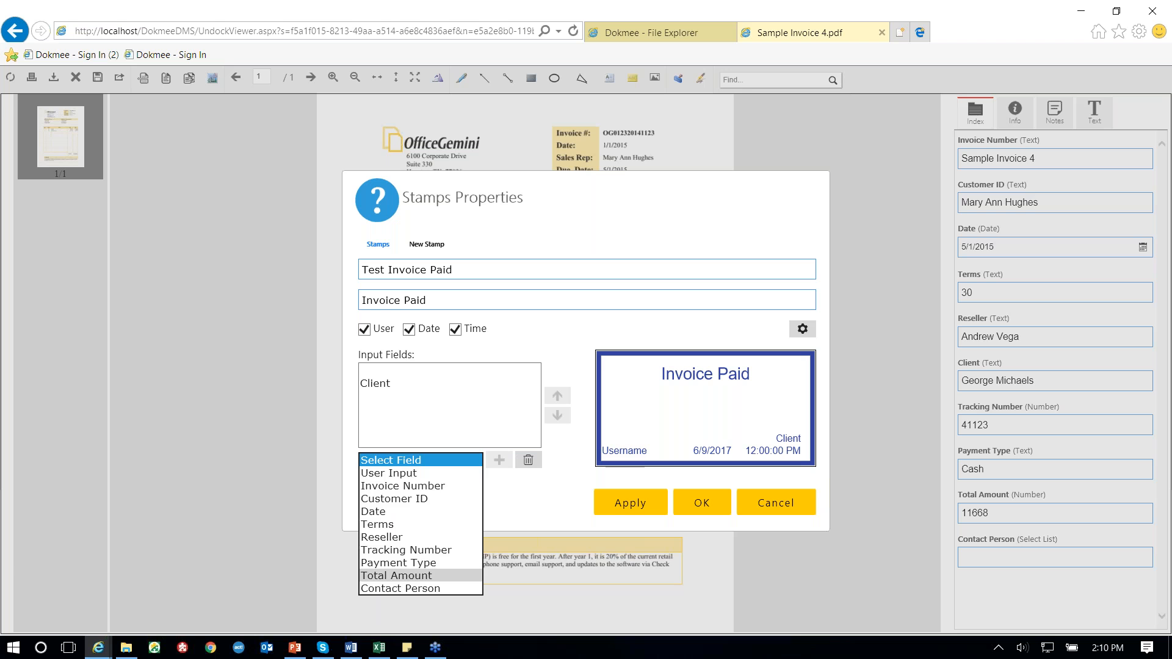
{"action": "left_click", "coordinate": [397, 575]}
{"action": "left_click", "coordinate": [499, 459]}
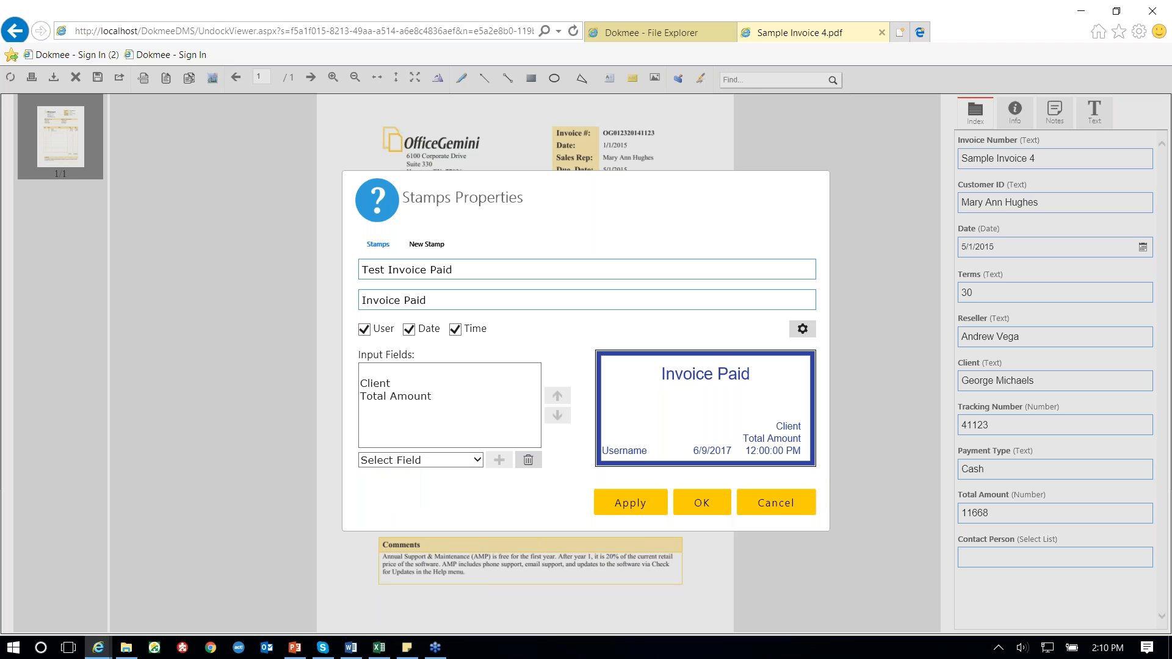
- Add the Reseller and Terms index fields to the stamp and save the new stamp
{"action": "left_click", "coordinate": [478, 461]}
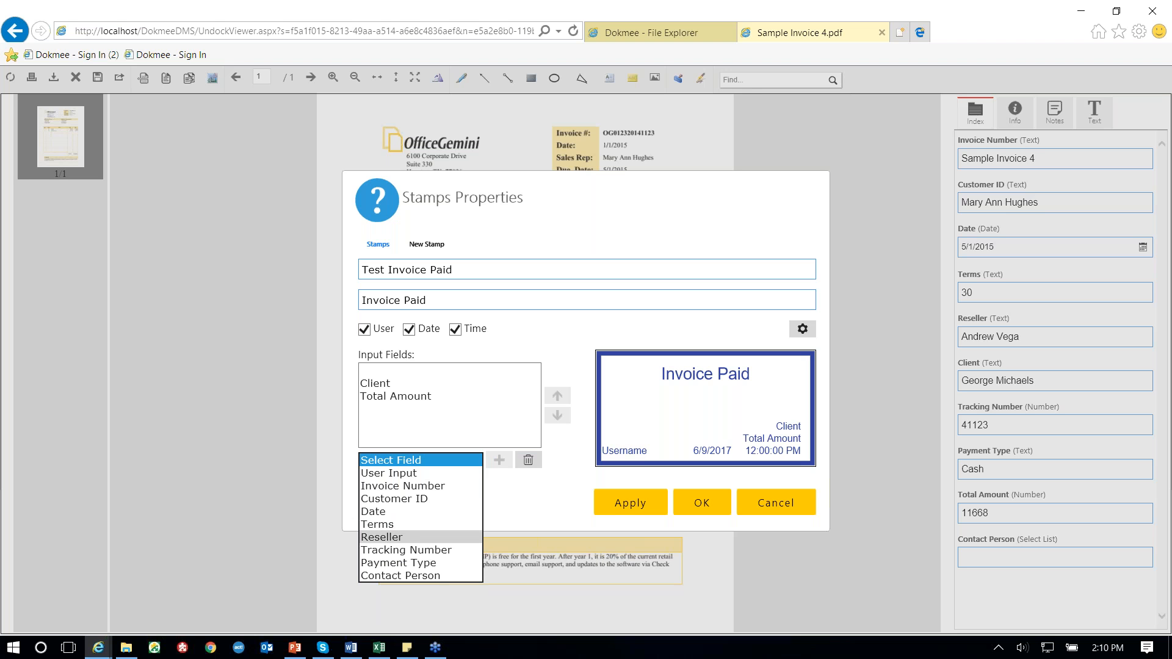
{"action": "left_click", "coordinate": [391, 536]}
{"action": "left_click", "coordinate": [498, 460]}
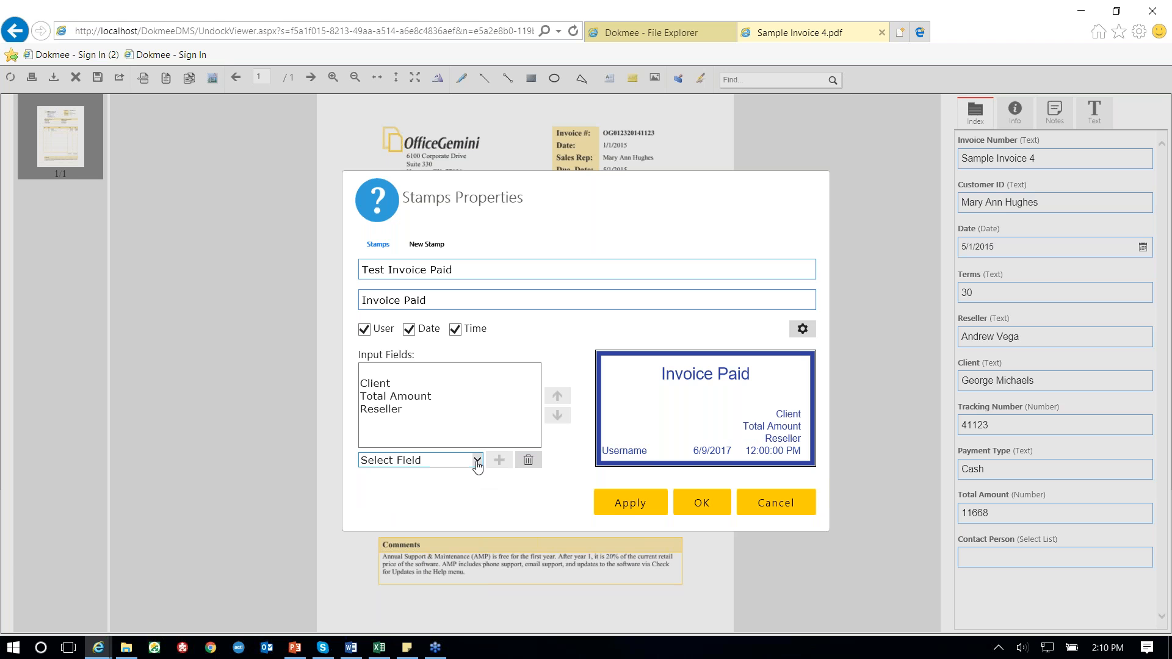
{"action": "left_click", "coordinate": [478, 463]}
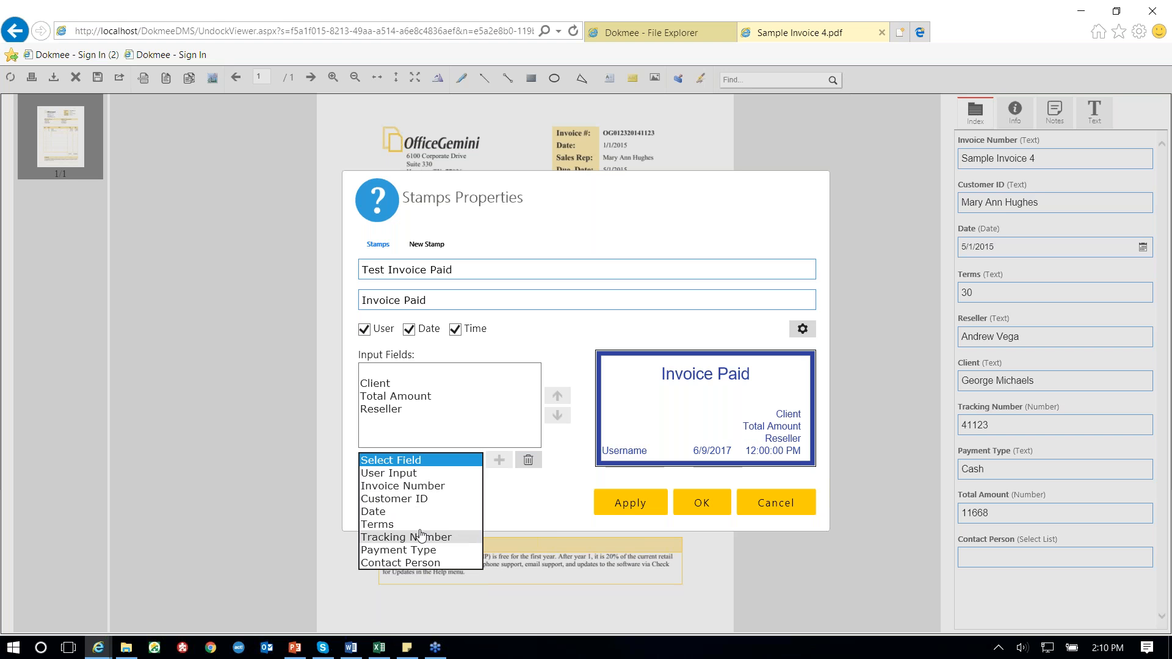
{"action": "left_click", "coordinate": [391, 524]}
{"action": "left_click", "coordinate": [498, 460]}
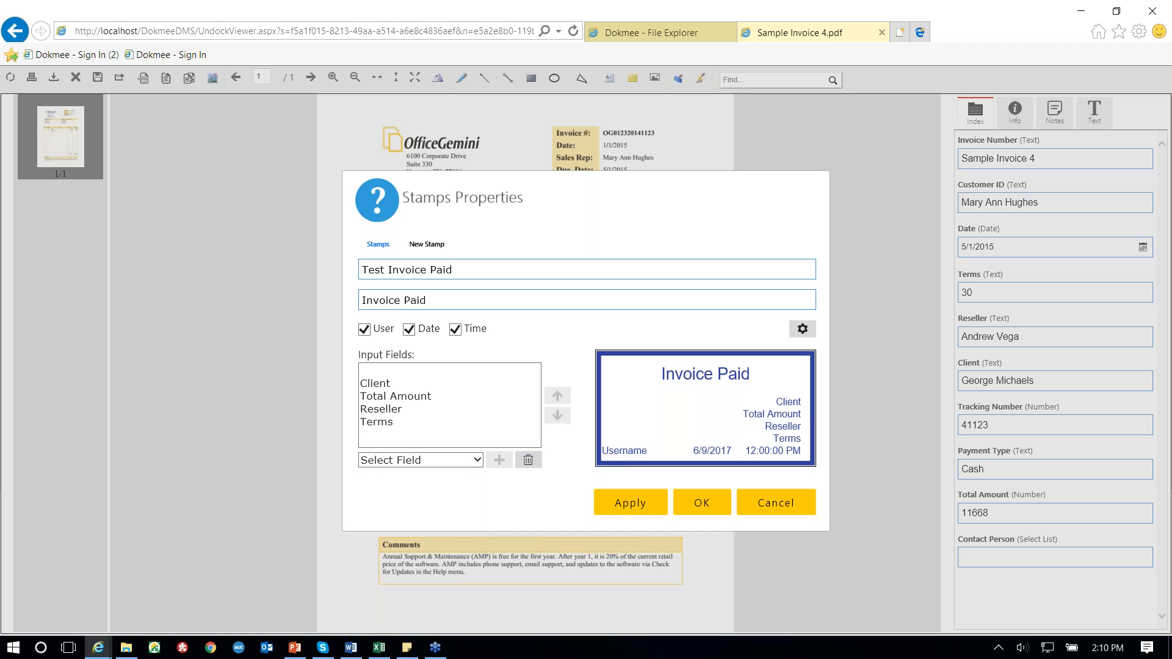
{"action": "left_click", "coordinate": [444, 414]}
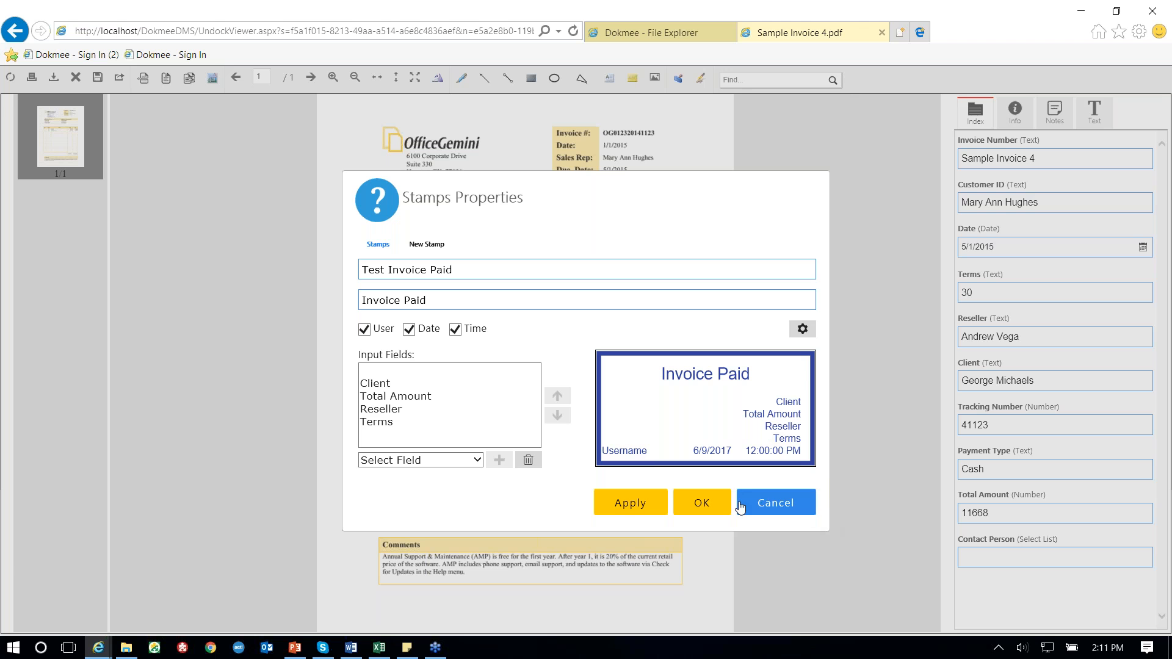
{"action": "left_click", "coordinate": [708, 507]}
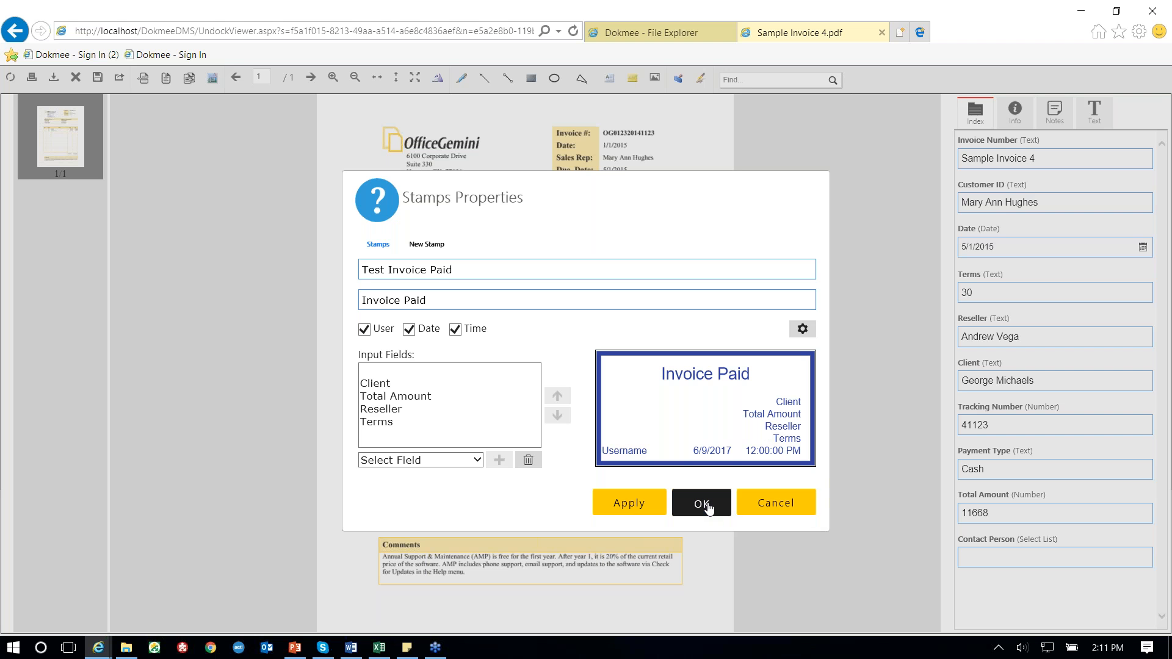
{"action": "left_click", "coordinate": [646, 505]}
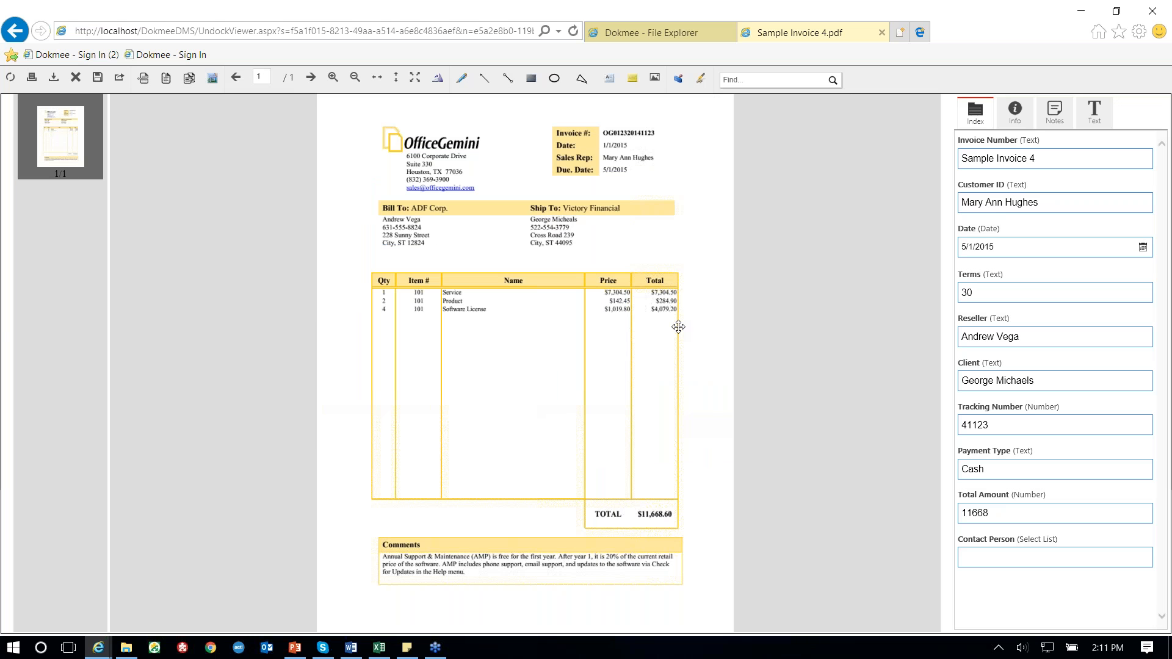
- Place the Test Invoice Paid stamp on the invoice and move it to the item table's lower left, just above the Comments box
{"action": "left_click", "coordinate": [678, 80]}
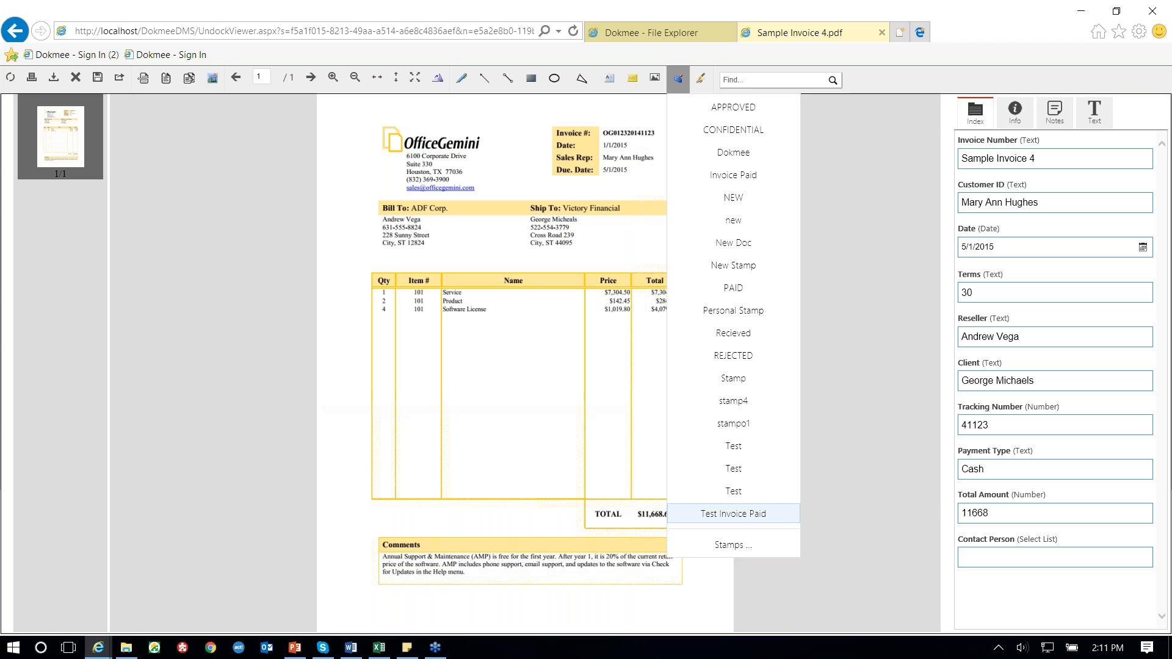
{"action": "left_click", "coordinate": [734, 514]}
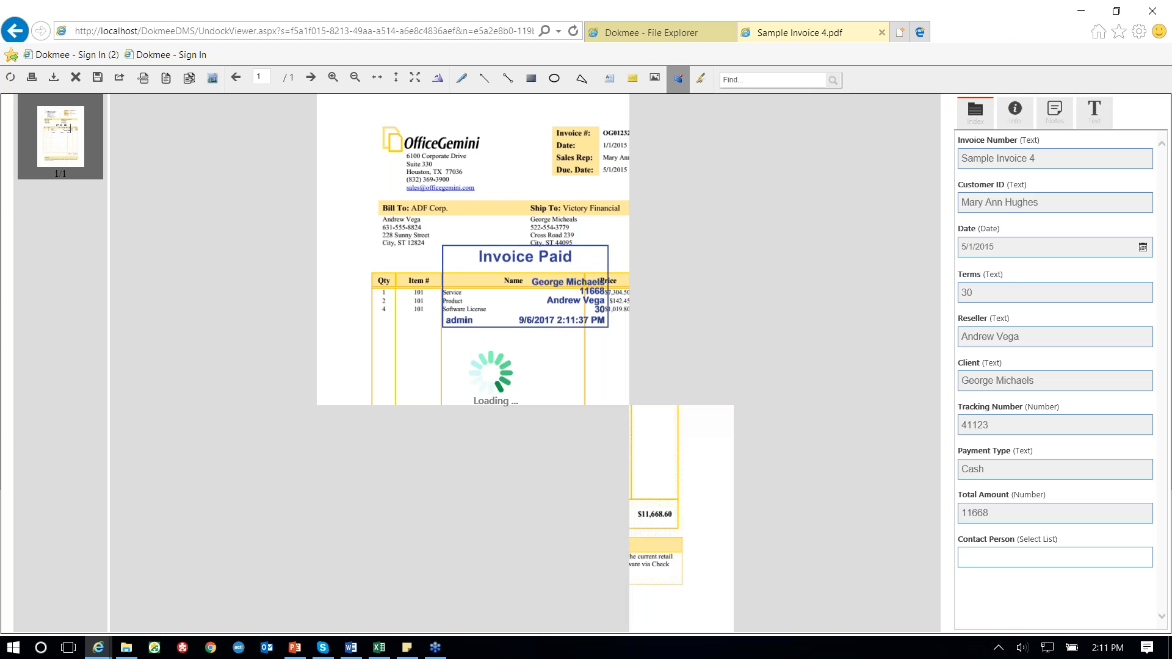
{"action": "left_click_drag", "start_coordinate": [479, 246], "coordinate": [431, 398]}
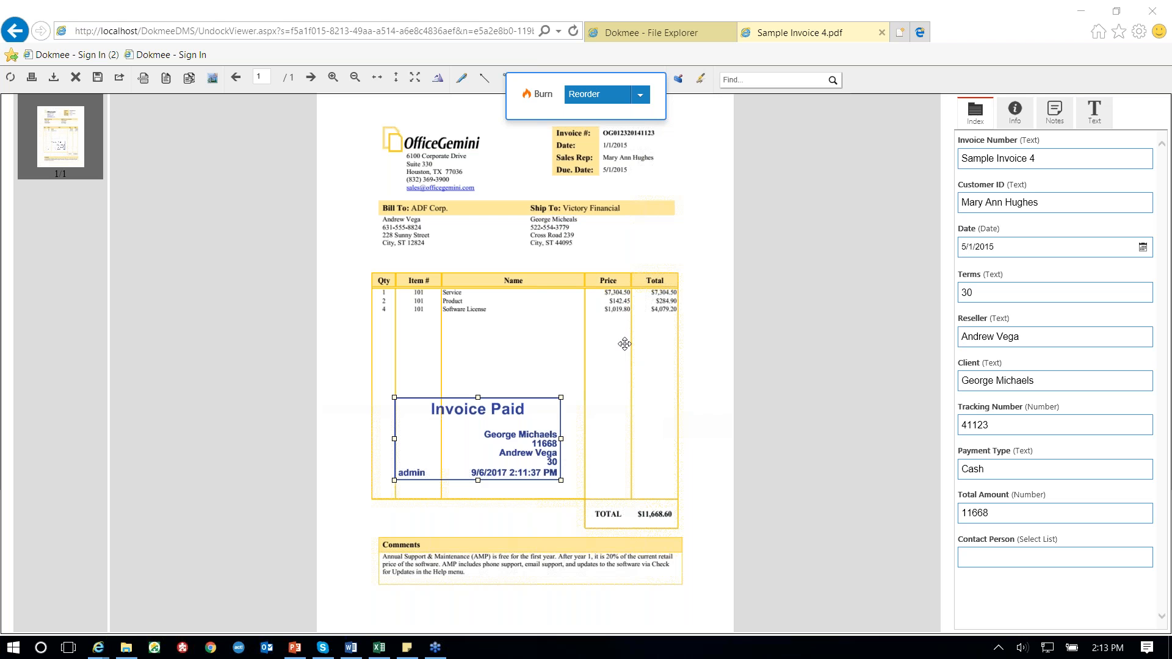
{"action": "mouse_move", "coordinate": [471, 413]}
{"action": "left_mouse_down"}
{"action": "mouse_move", "coordinate": [448, 440]}
{"action": "mouse_move", "coordinate": [459, 454]}
{"action": "left_mouse_up"}
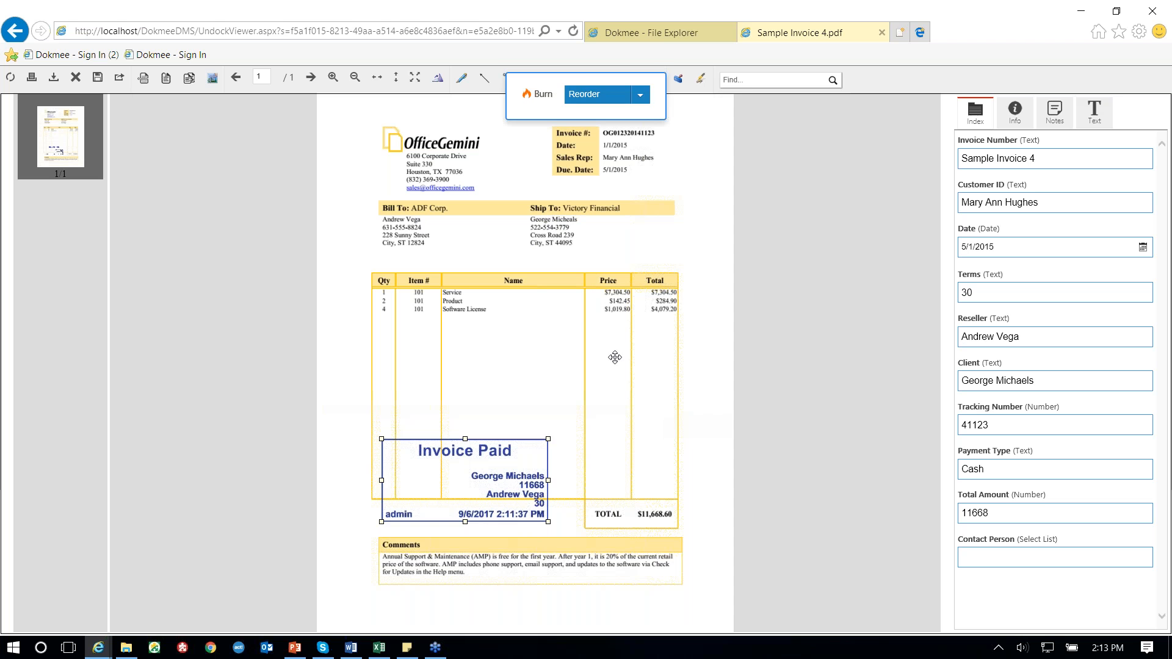
{"action": "left_click", "coordinate": [716, 169]}
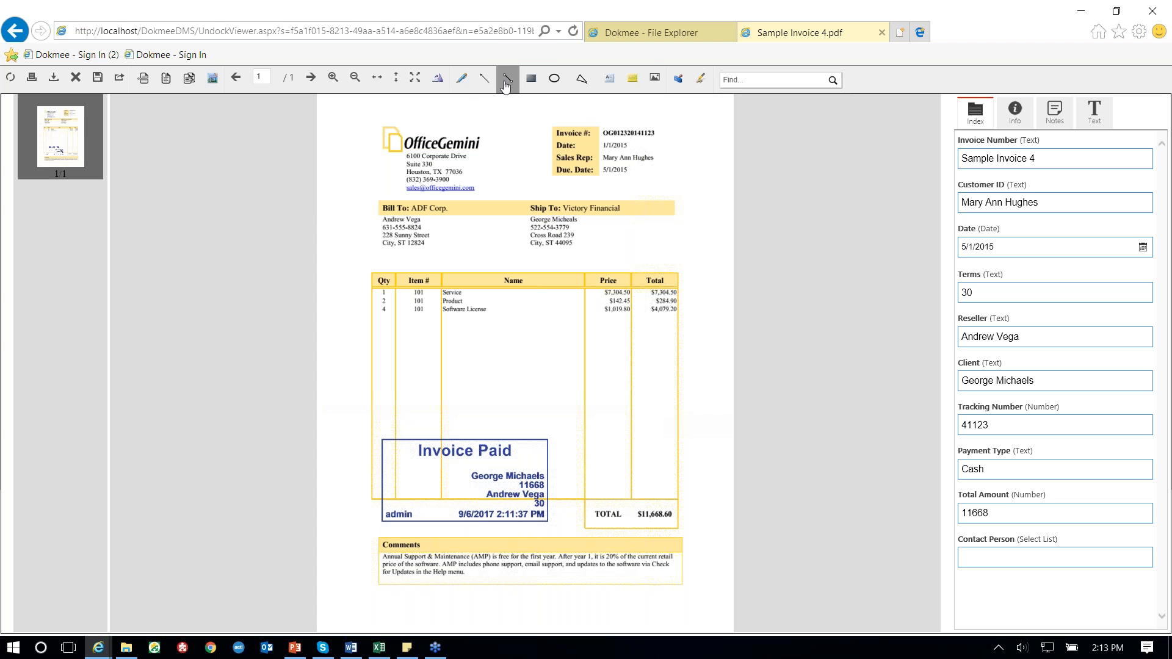
- Draw a yellow filled rectangle in the empty area of the item table, above the Invoice Paid stamp
{"action": "left_click", "coordinate": [633, 83]}
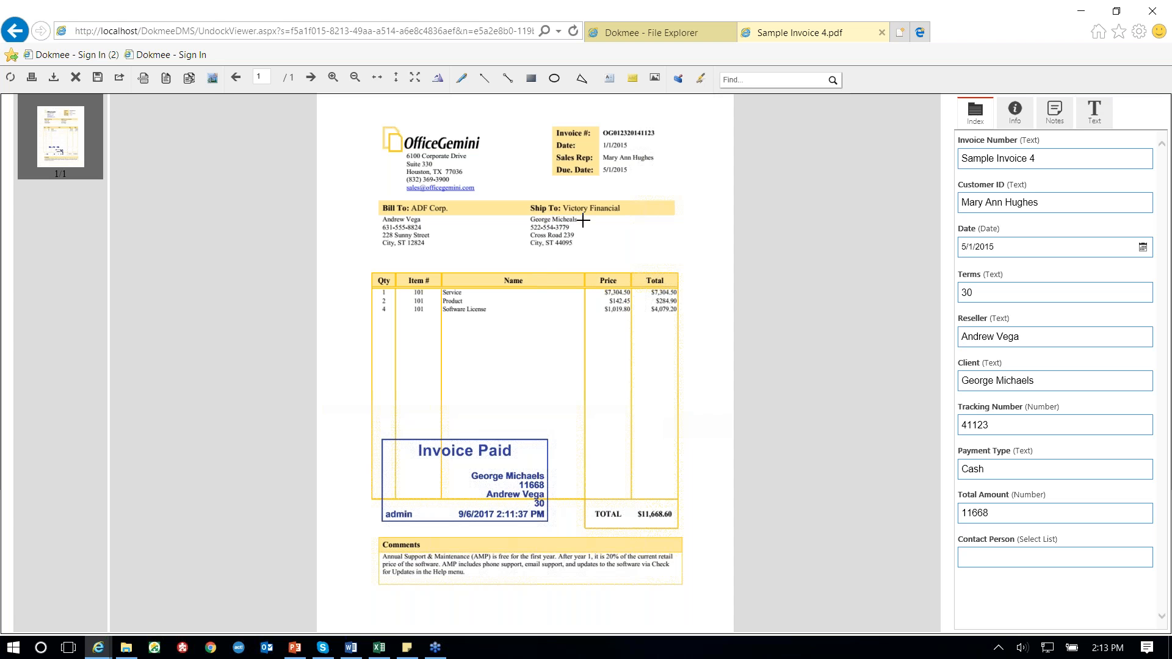
{"action": "left_click_drag", "start_coordinate": [459, 338], "coordinate": [565, 391]}
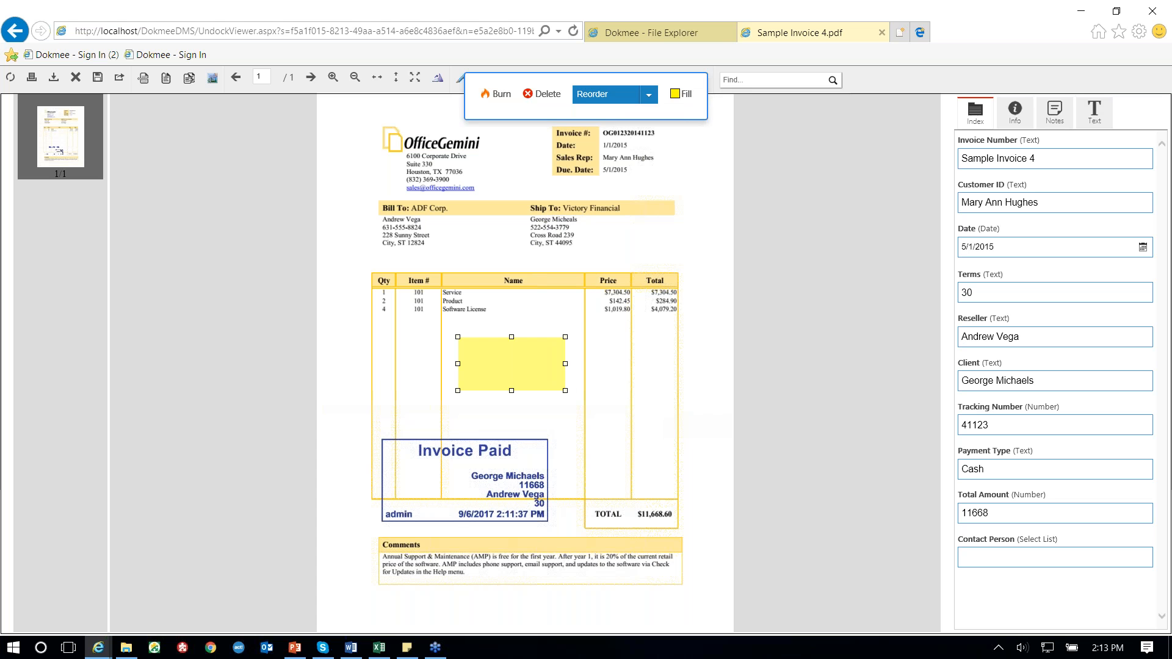
{"action": "left_click", "coordinate": [647, 176]}
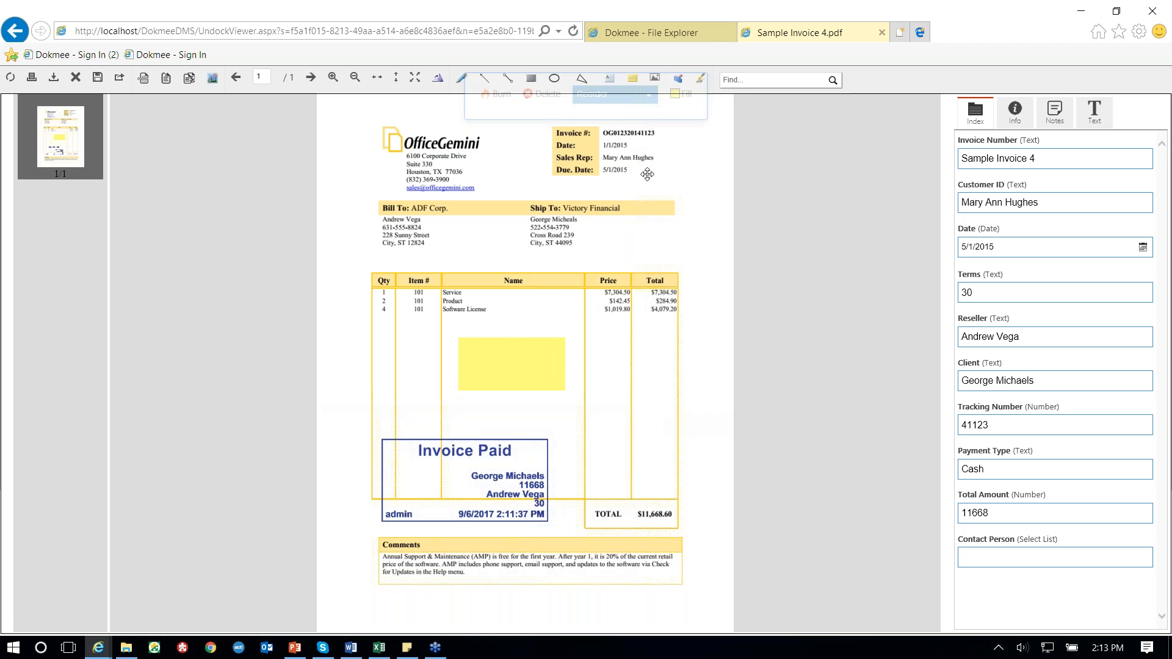
- Draw an open polyline over the yellow rectangle in the item table and move it up to fit within the rectangle
{"action": "left_click", "coordinate": [511, 84]}
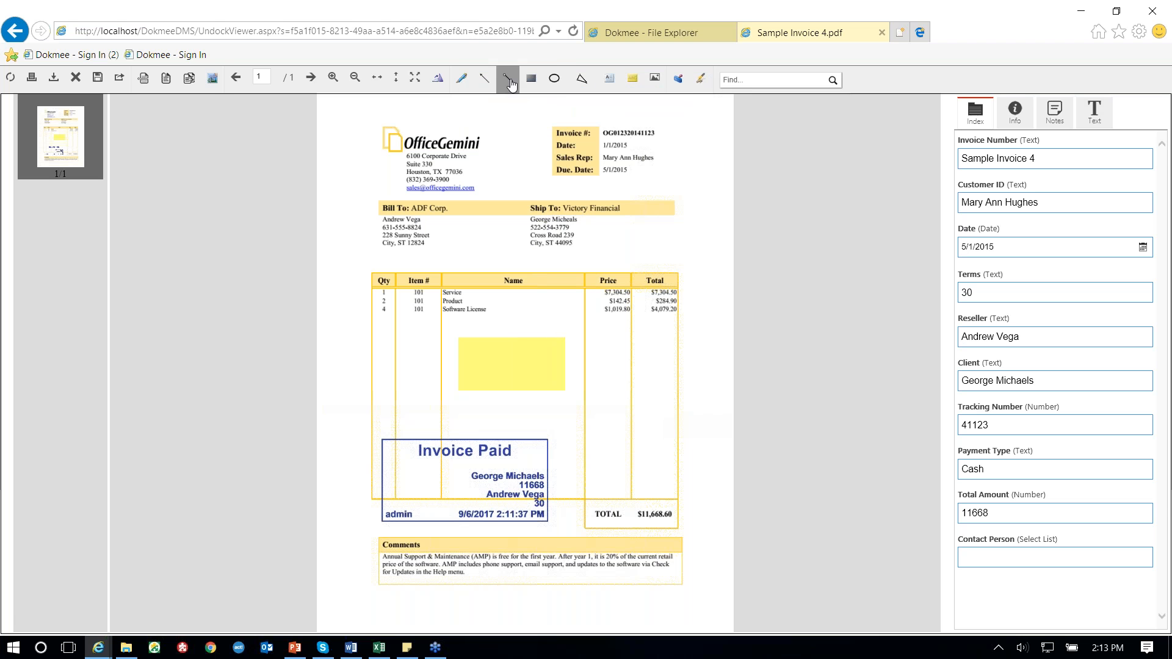
{"action": "left_click_drag", "start_coordinate": [480, 359], "coordinate": [526, 378]}
{"action": "left_click", "coordinate": [525, 378]}
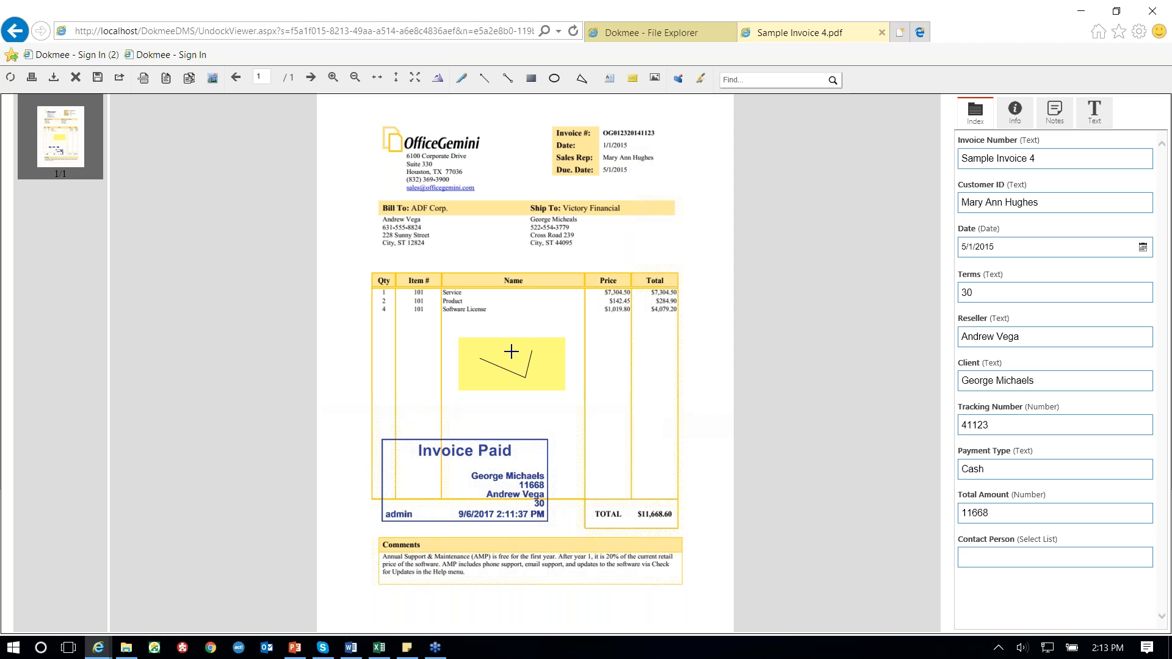
{"action": "left_click", "coordinate": [480, 359]}
{"action": "left_click", "coordinate": [481, 401]}
{"action": "double_click", "coordinate": [552, 398]}
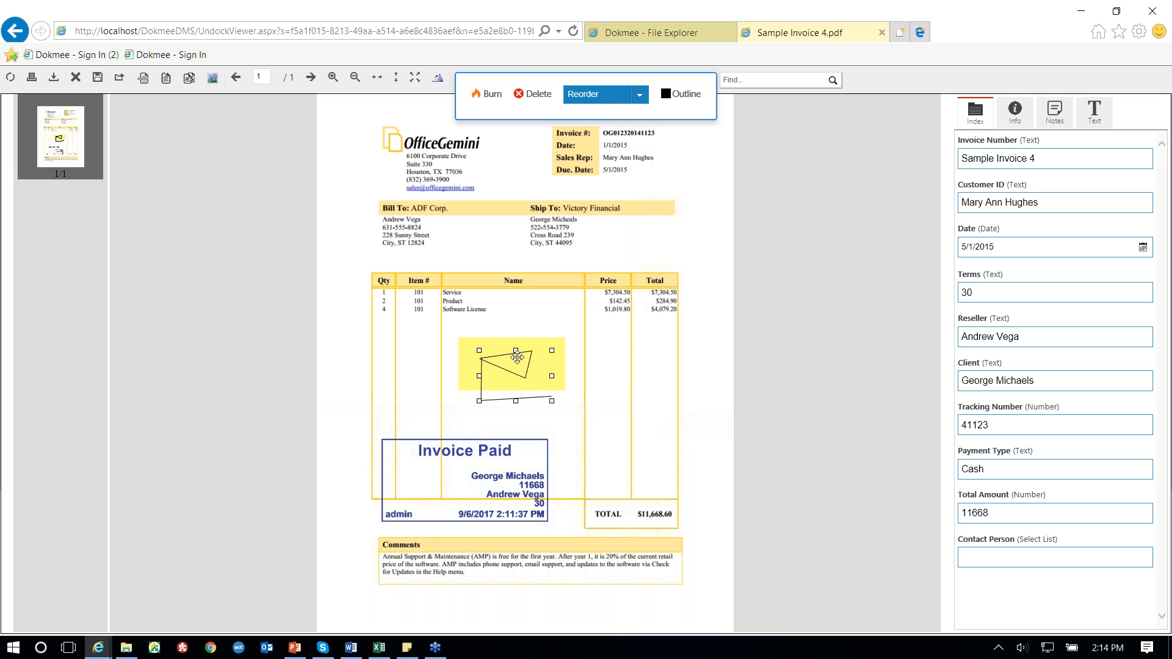
{"action": "left_click_drag", "start_coordinate": [518, 357], "coordinate": [517, 347]}
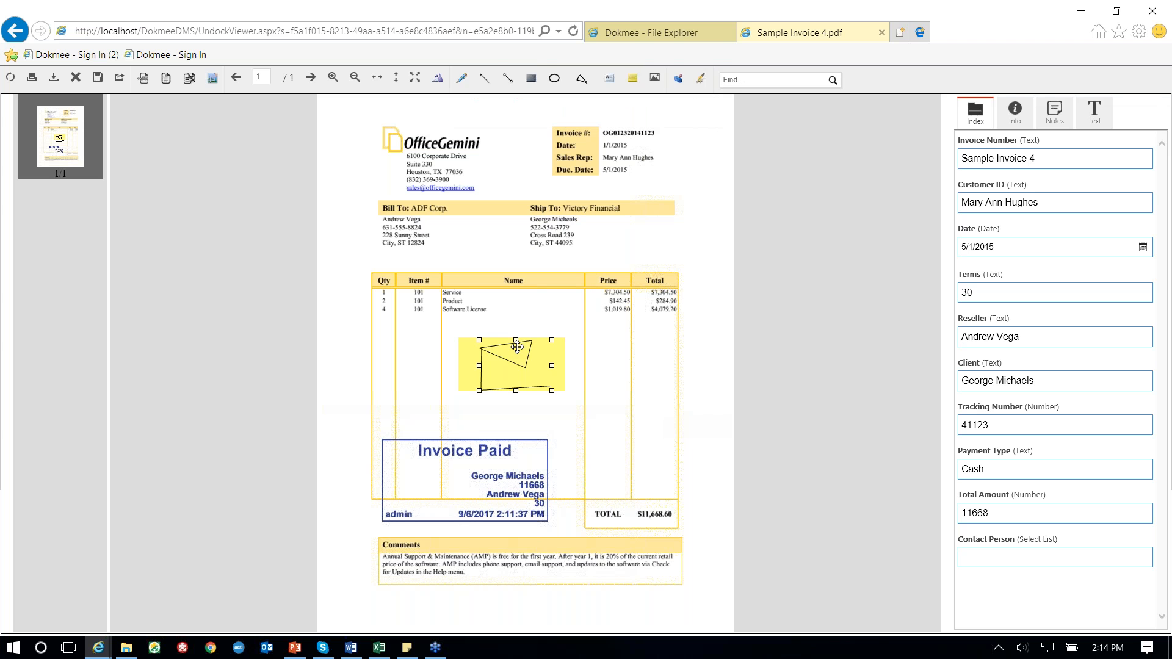
- Send the polyline to the back of the annotation order
{"action": "left_click", "coordinate": [528, 348]}
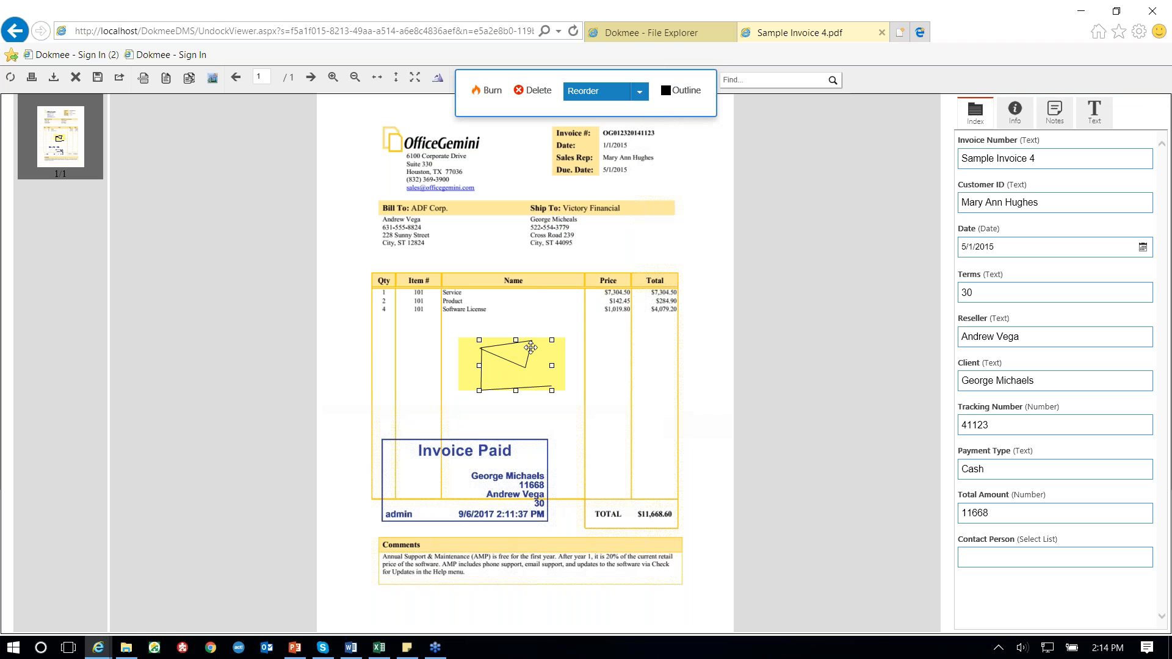
{"action": "left_click", "coordinate": [640, 100]}
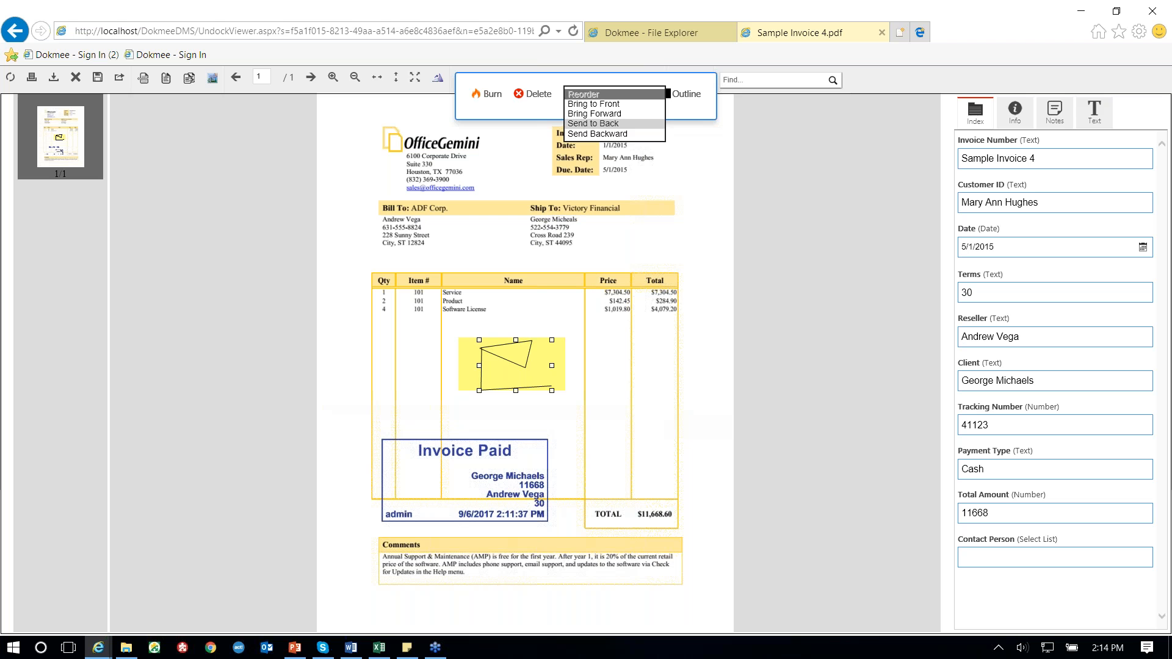
{"action": "left_click", "coordinate": [593, 124]}
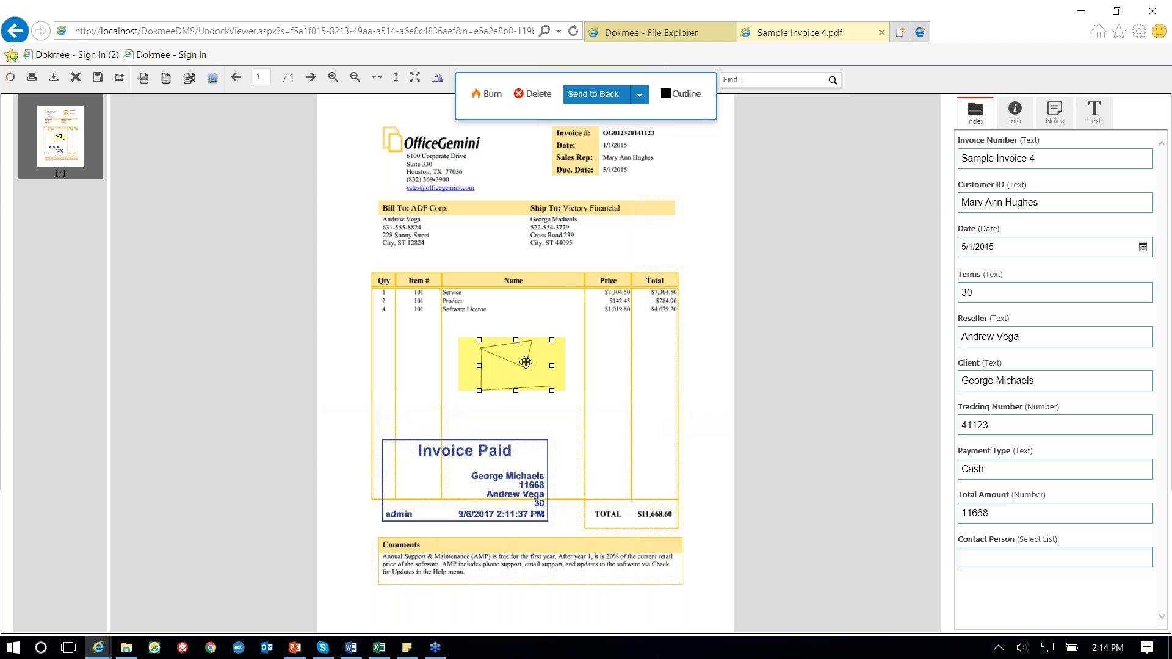
- Bring the yellow rectangle to the front of the annotation order and deselect it
{"action": "left_click", "coordinate": [496, 357]}
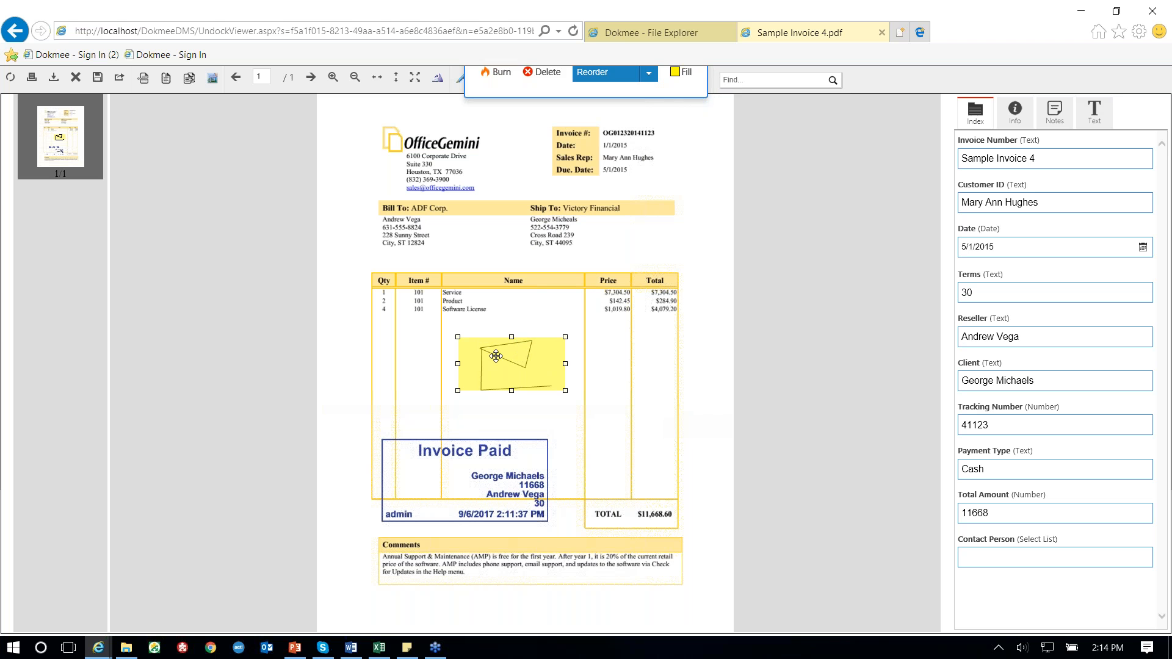
{"action": "left_click", "coordinate": [648, 96]}
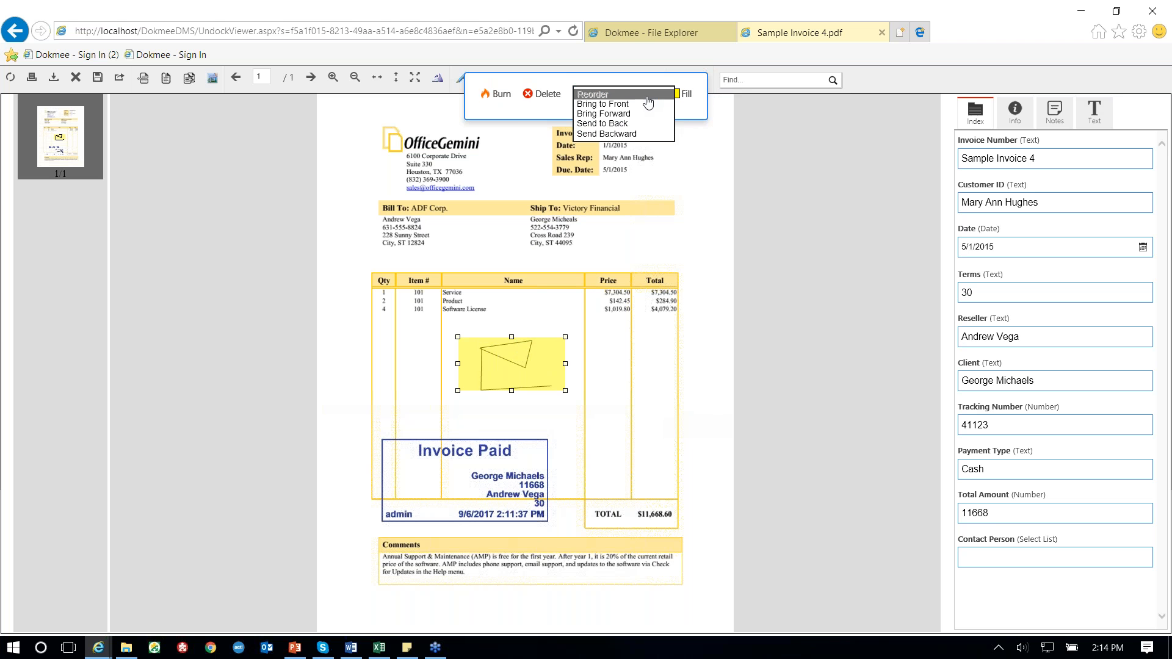
{"action": "left_click", "coordinate": [603, 104]}
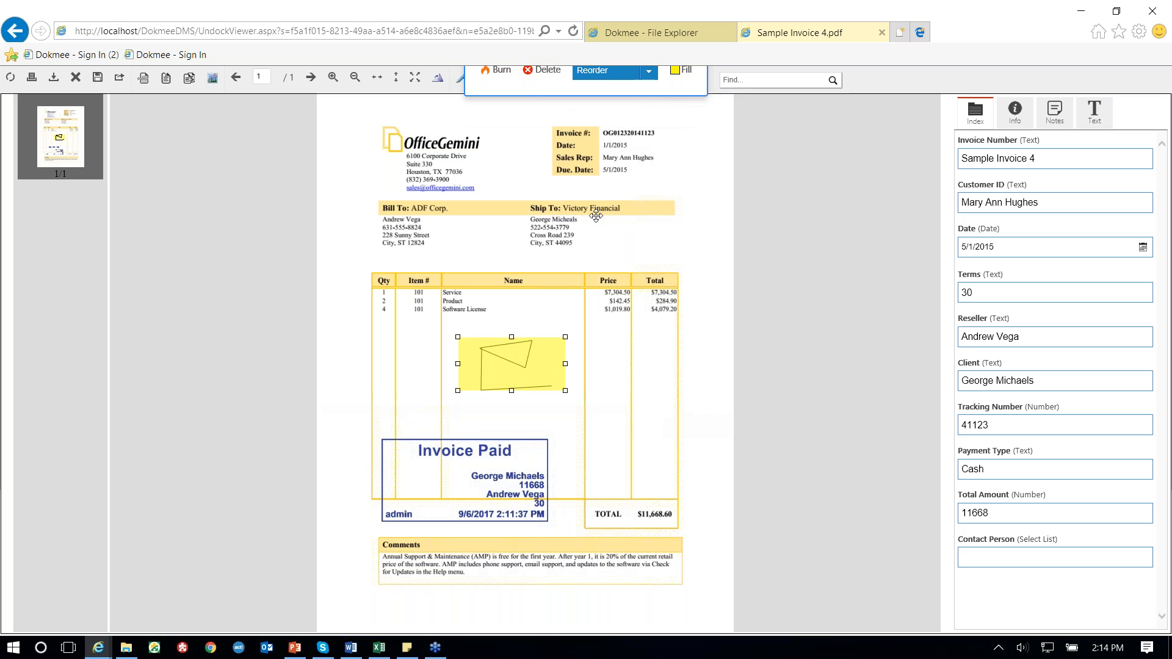
{"action": "left_click", "coordinate": [685, 140]}
- Draw an ellipse over the yellow rectangle and set its fill colour to blue #039BE5
{"action": "left_click", "coordinate": [562, 85]}
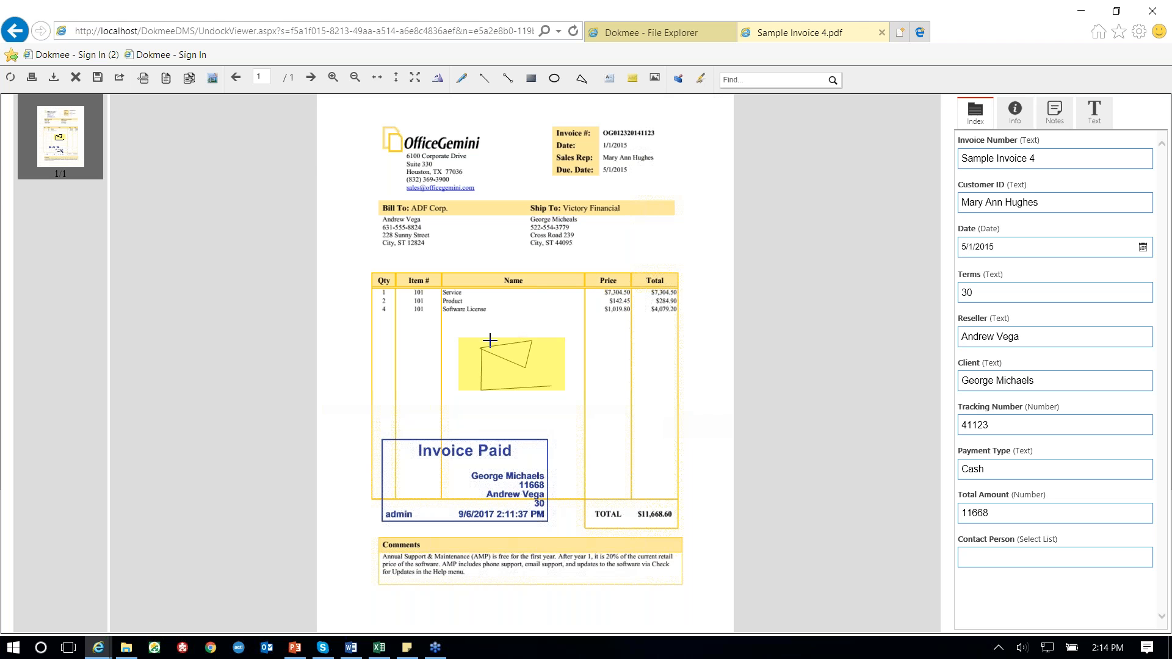
{"action": "left_click_drag", "start_coordinate": [480, 333], "coordinate": [559, 401]}
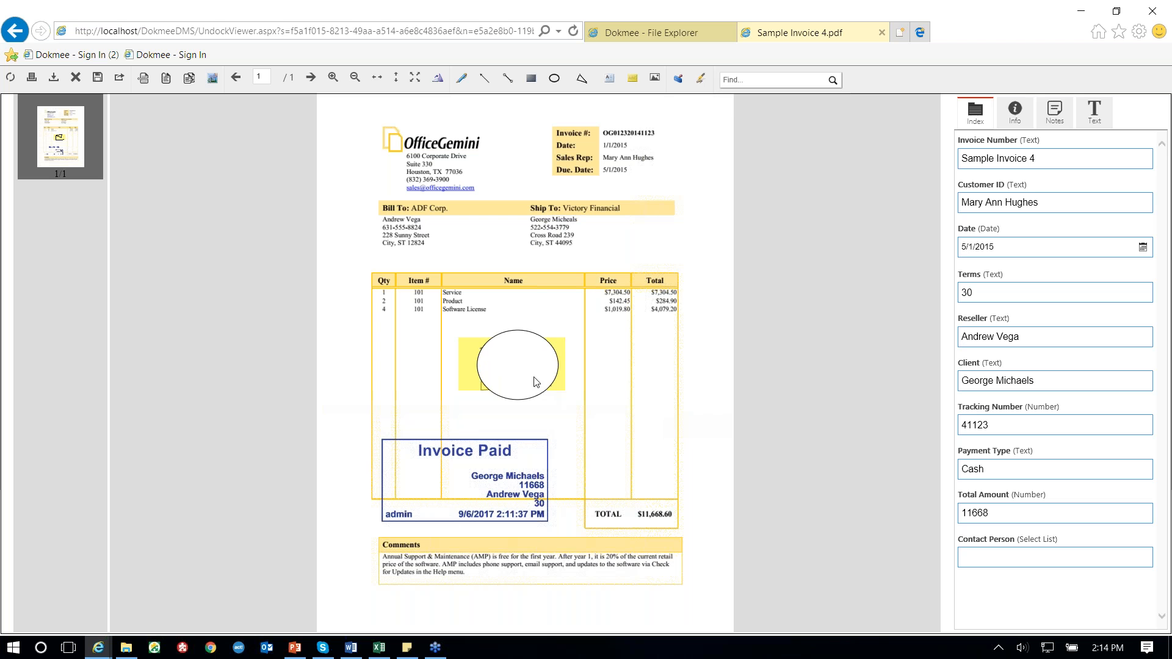
{"action": "left_click", "coordinate": [535, 379]}
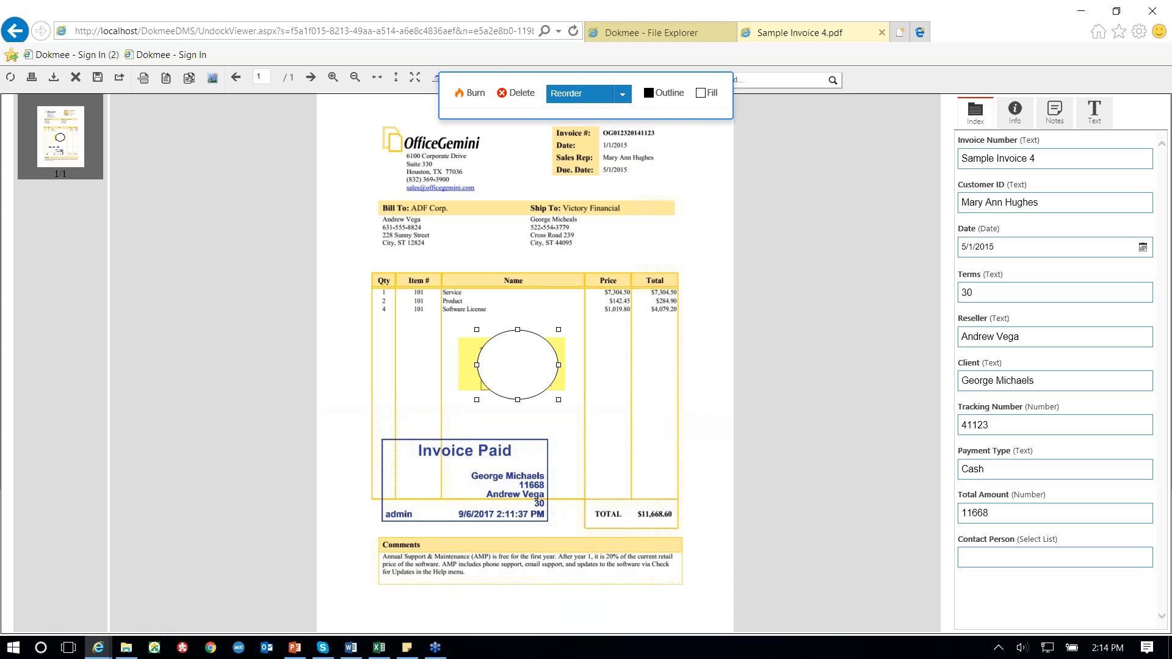
{"action": "left_click", "coordinate": [702, 95]}
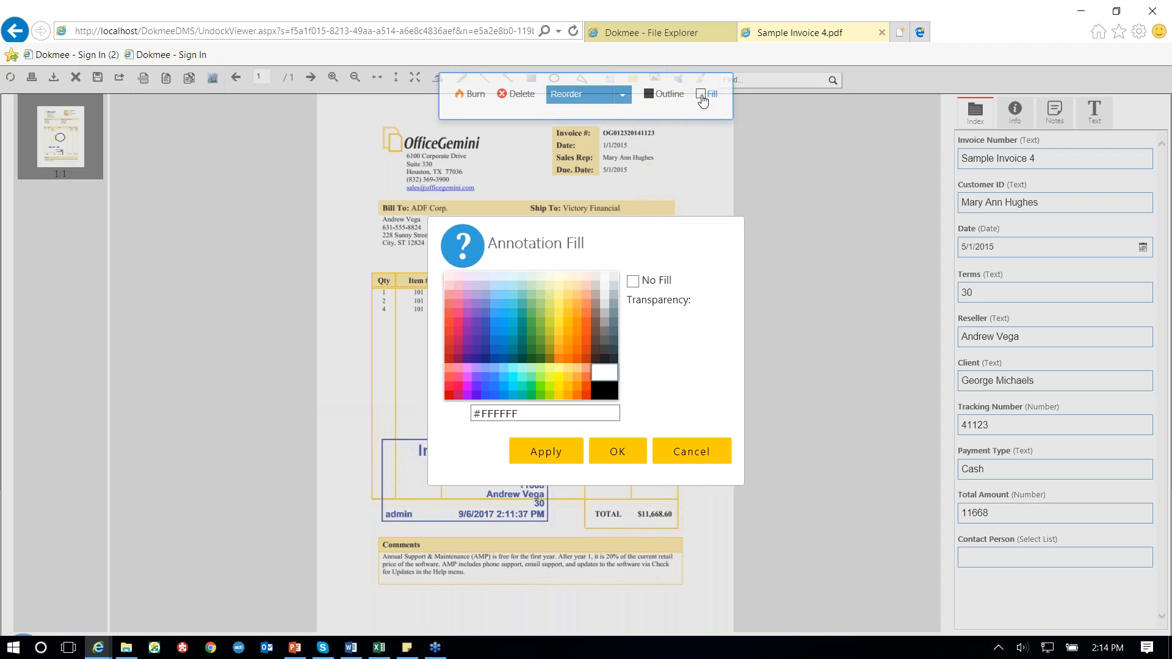
{"action": "left_click", "coordinate": [504, 331]}
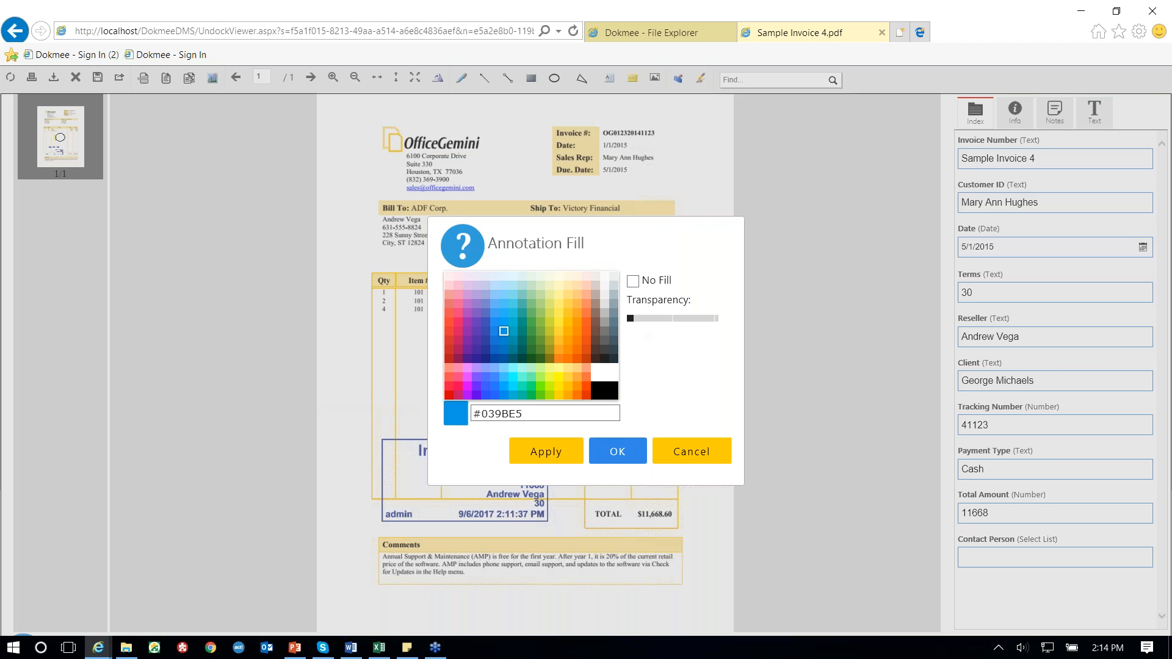
{"action": "left_click", "coordinate": [617, 452]}
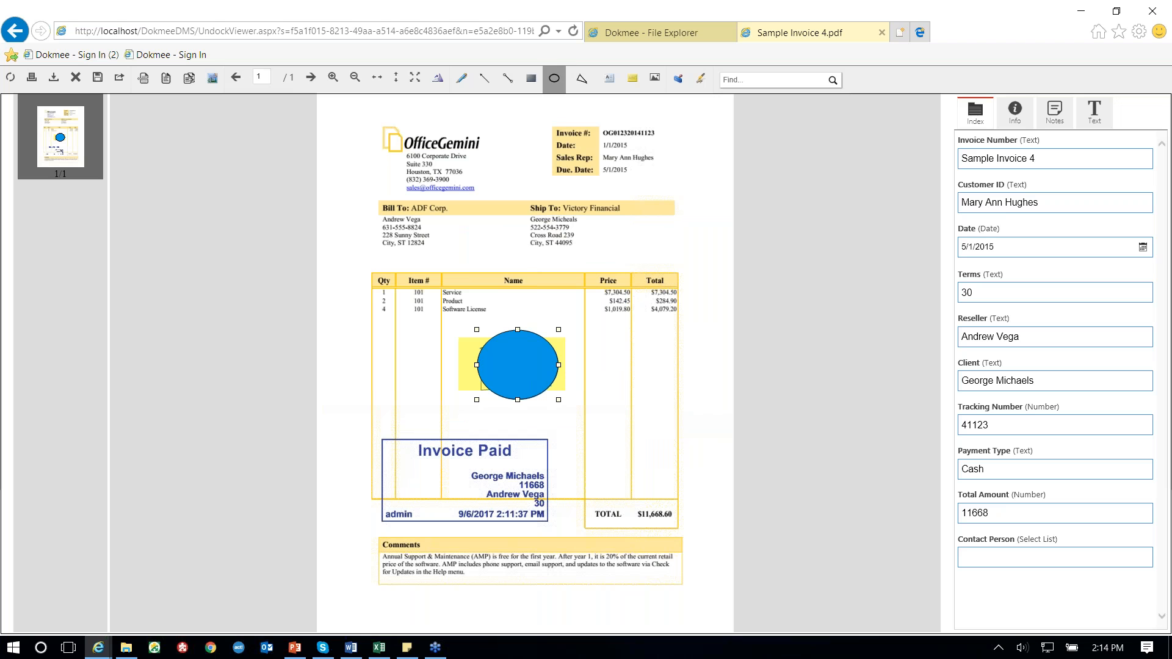
- Send the blue ellipse backward, behind the yellow rectangle
{"action": "left_click", "coordinate": [528, 343]}
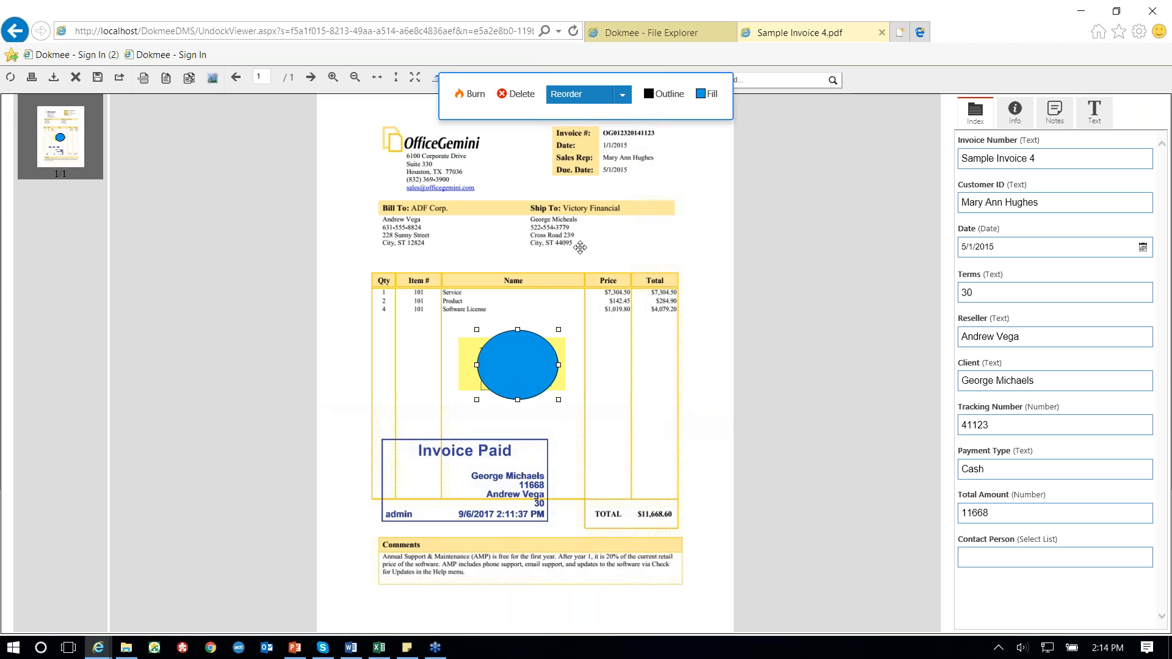
{"action": "left_click", "coordinate": [626, 101]}
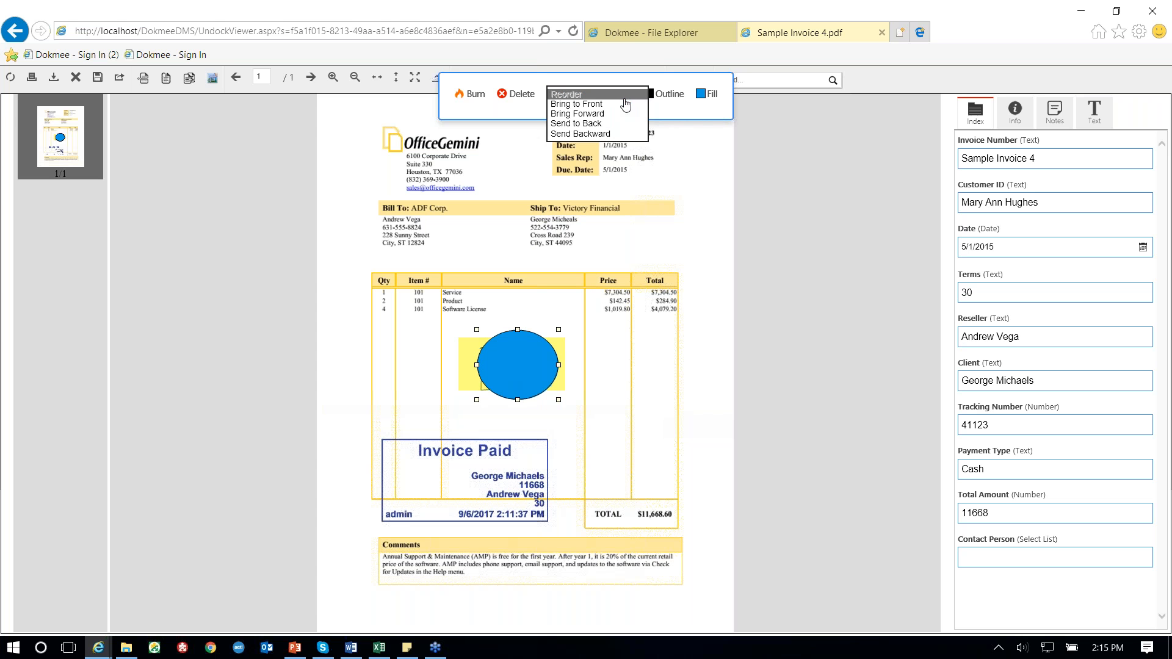
{"action": "left_click", "coordinate": [606, 128]}
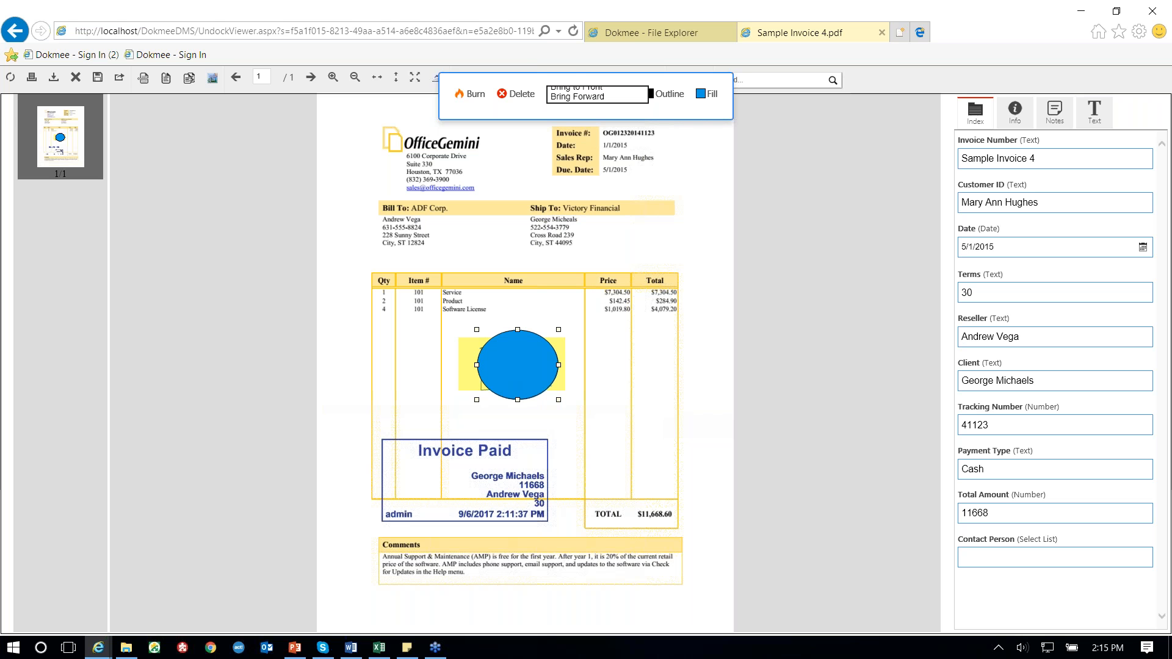
{"action": "left_click", "coordinate": [594, 145]}
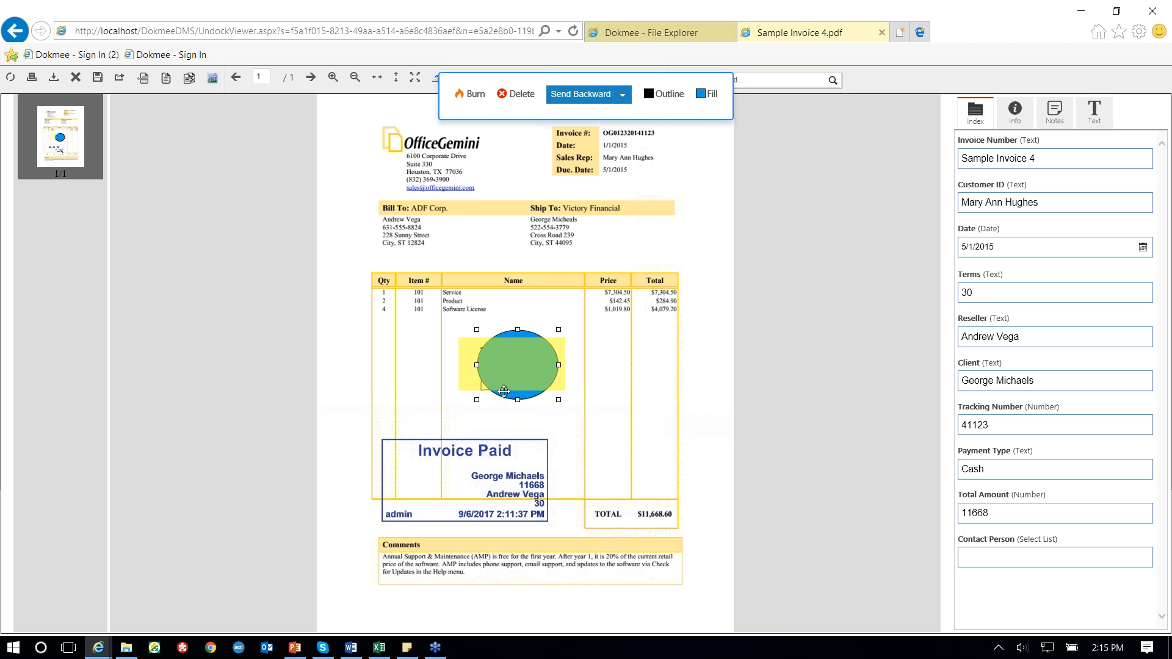
- Send the yellow rectangle to the back, behind the blue ellipse and the polyline
{"action": "left_click", "coordinate": [484, 386]}
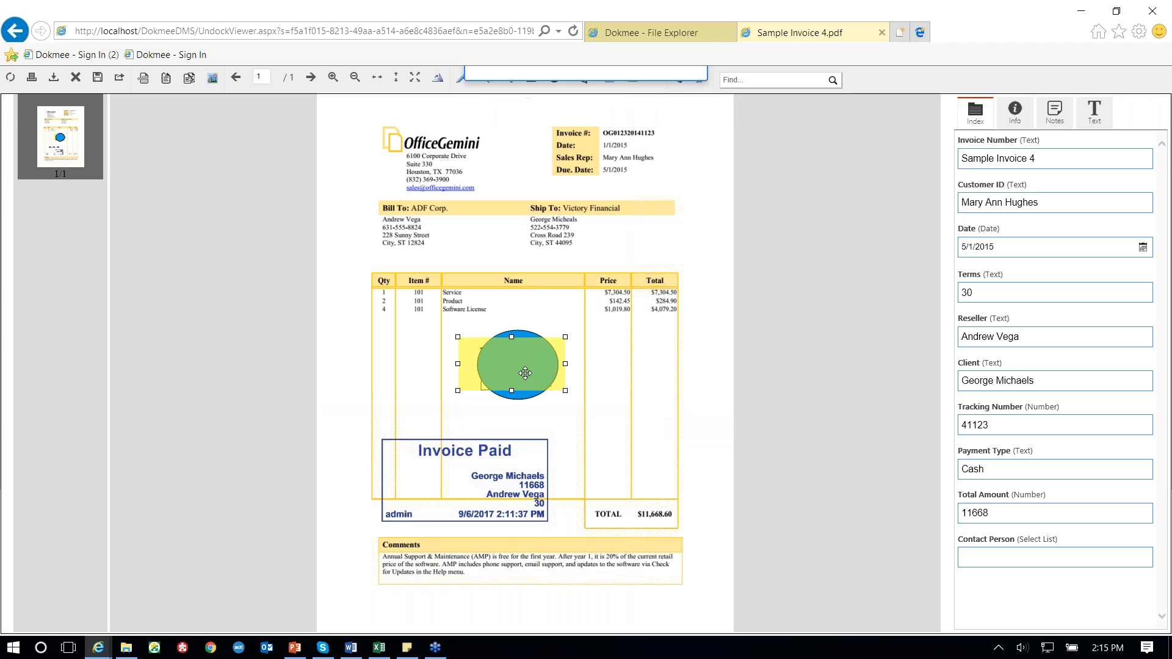
{"action": "left_click", "coordinate": [649, 99]}
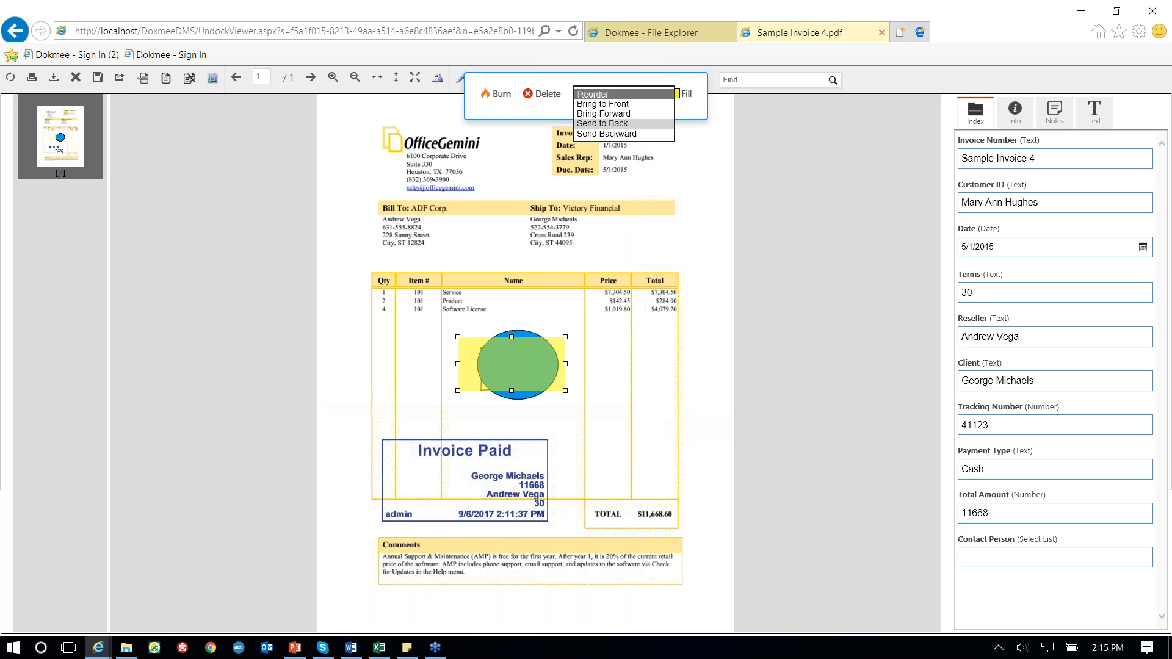
{"action": "left_click", "coordinate": [603, 123]}
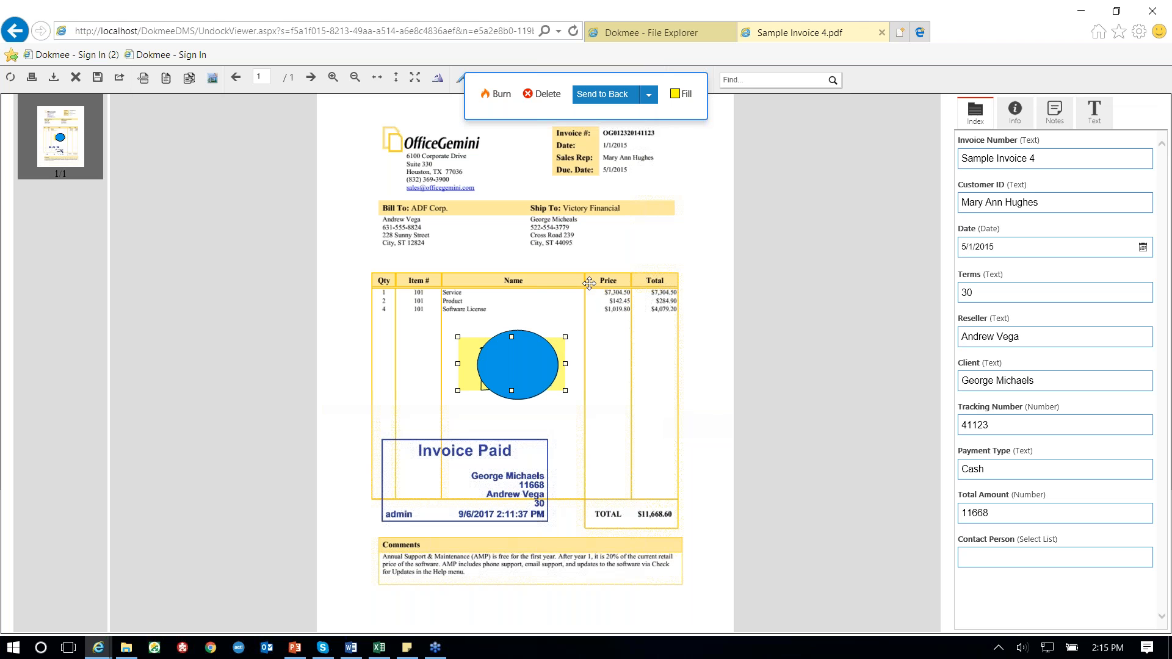
{"action": "left_click", "coordinate": [706, 146]}
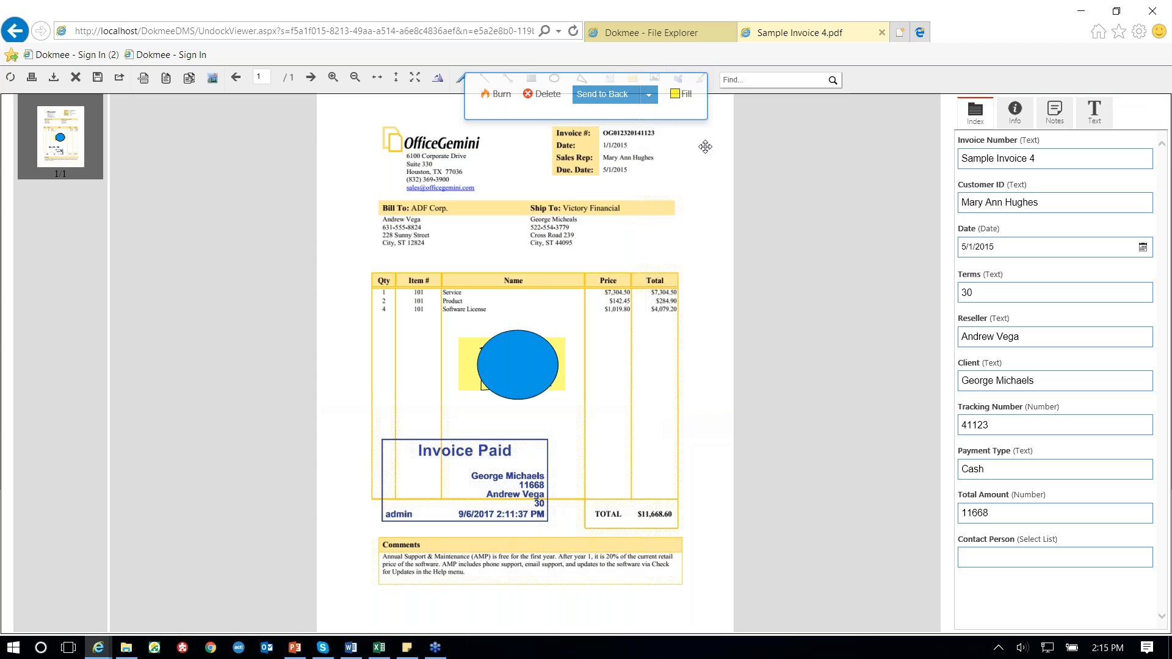
- Draw an empty text box annotation just above the item table's Name column and select it
{"action": "left_click", "coordinate": [609, 78]}
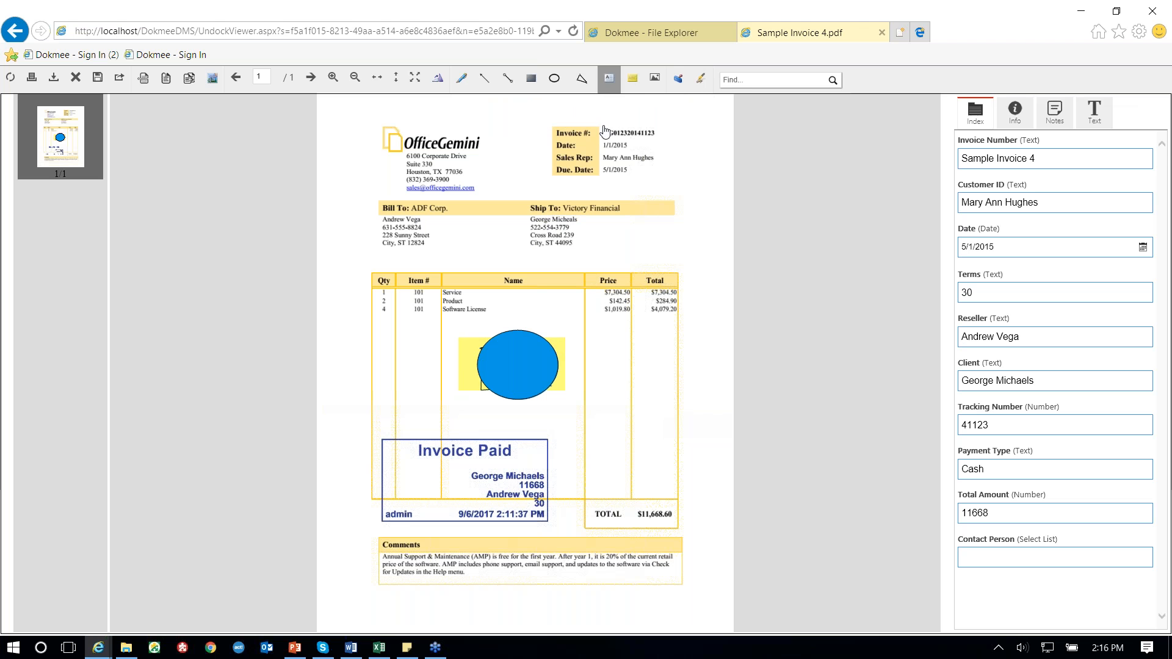
{"action": "left_click_drag", "start_coordinate": [459, 249], "coordinate": [563, 270]}
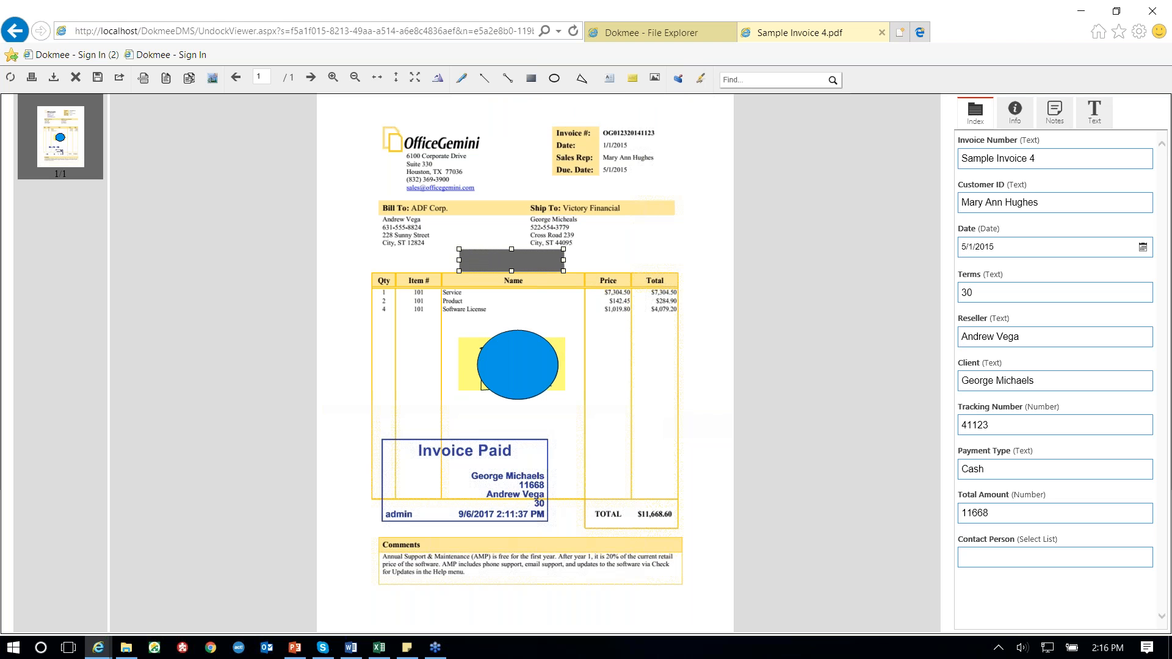
{"action": "left_click", "coordinate": [522, 261]}
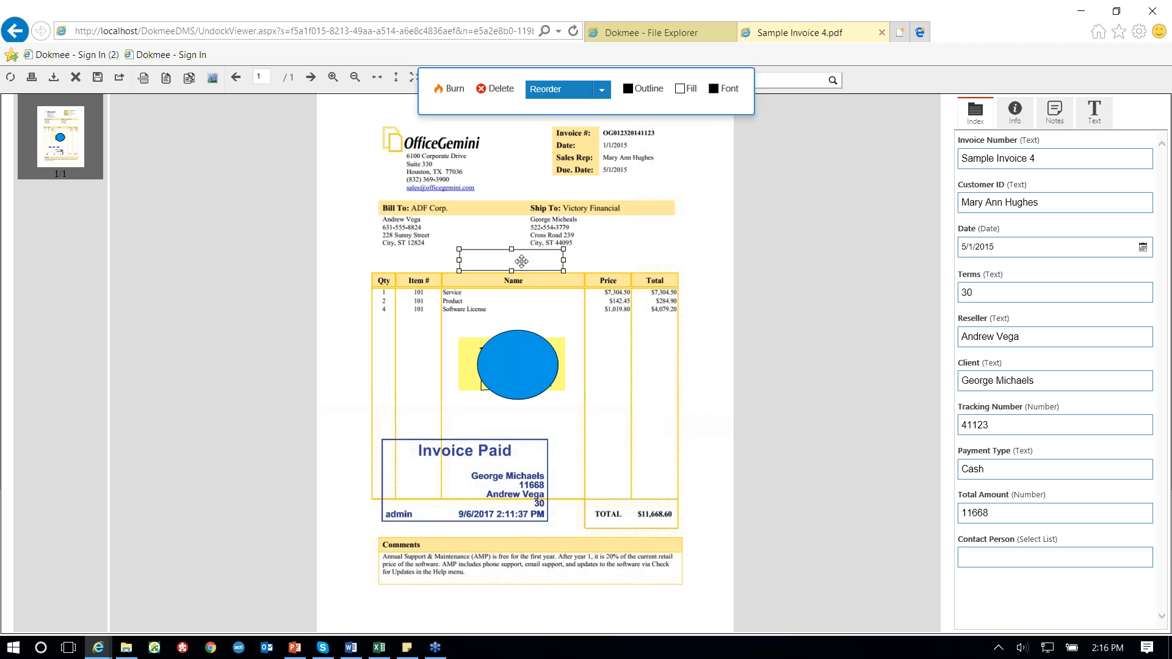
{"action": "left_click", "coordinate": [714, 96]}
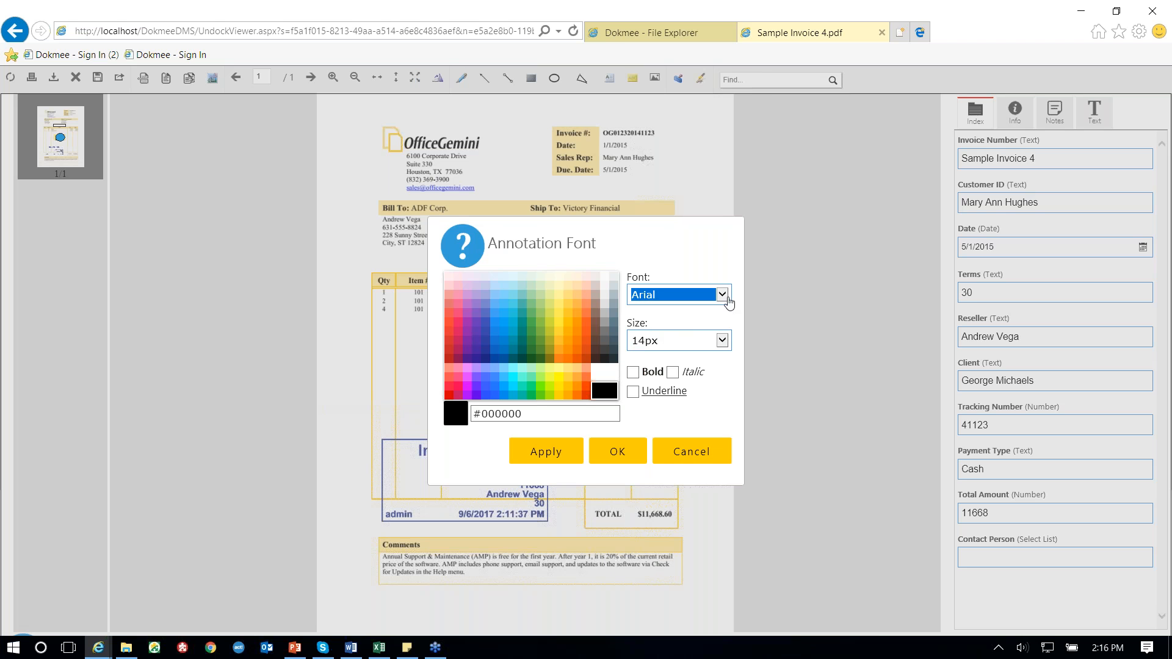
{"action": "left_click", "coordinate": [725, 298]}
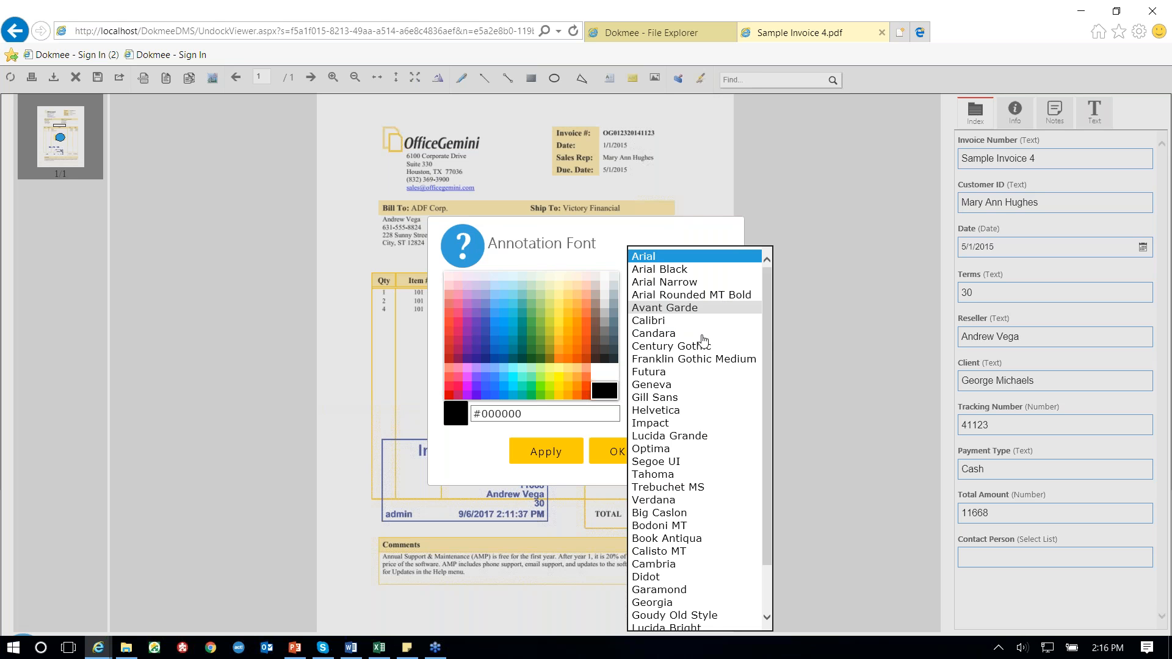
{"action": "left_click", "coordinate": [652, 500]}
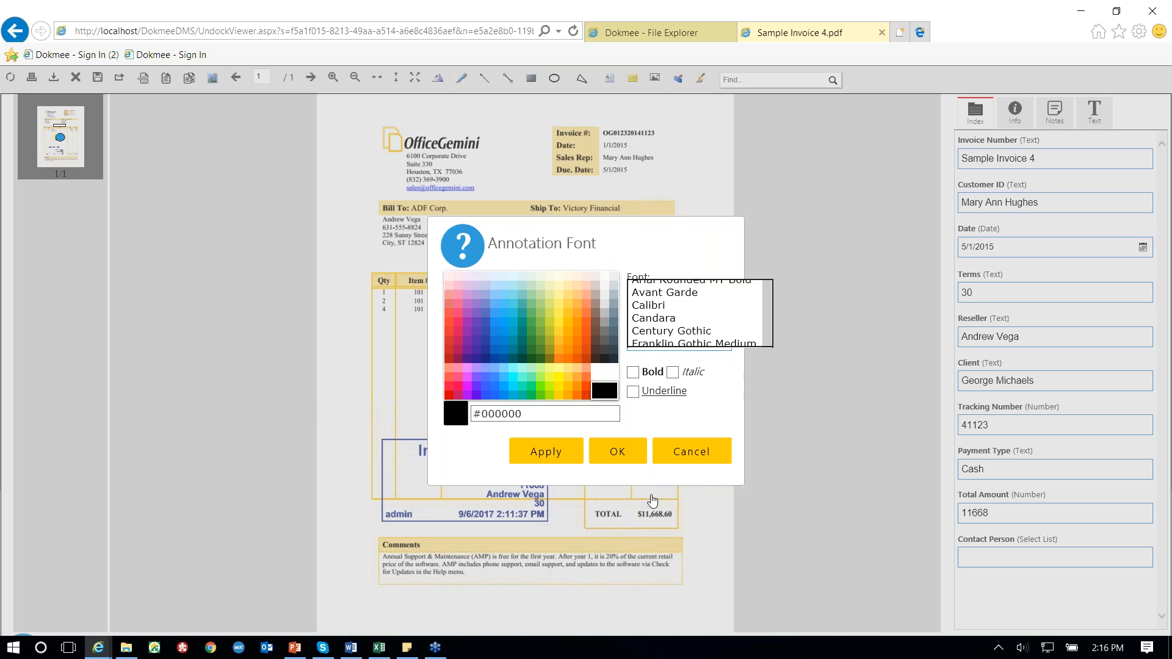
{"action": "left_click", "coordinate": [513, 330]}
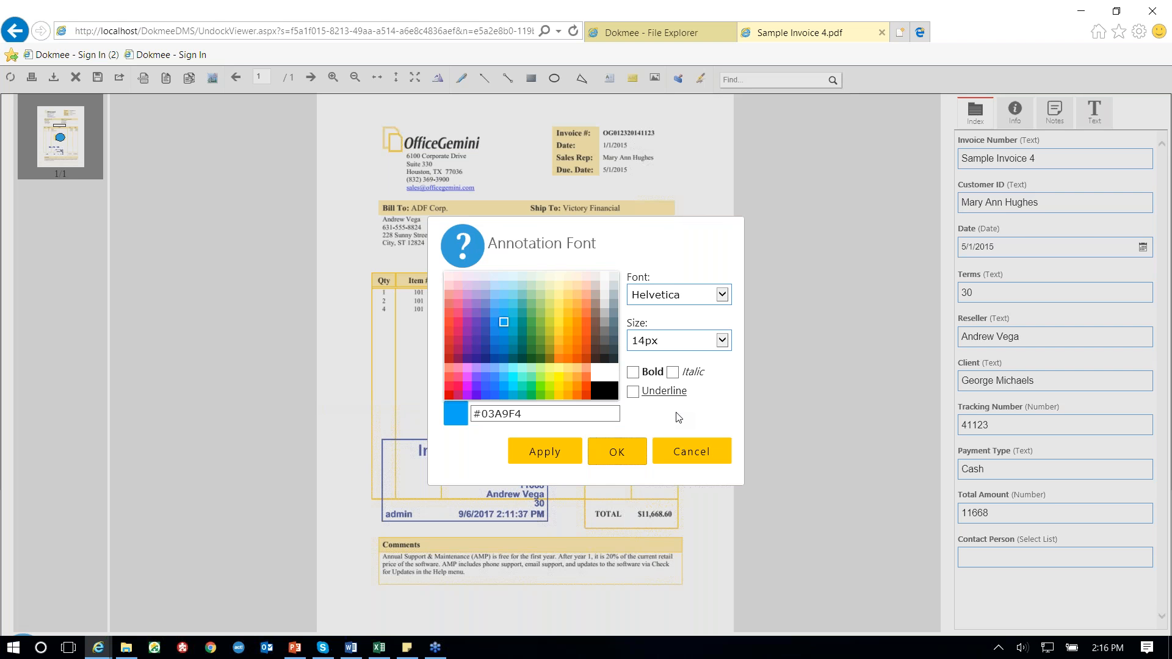
{"action": "left_click", "coordinate": [692, 451]}
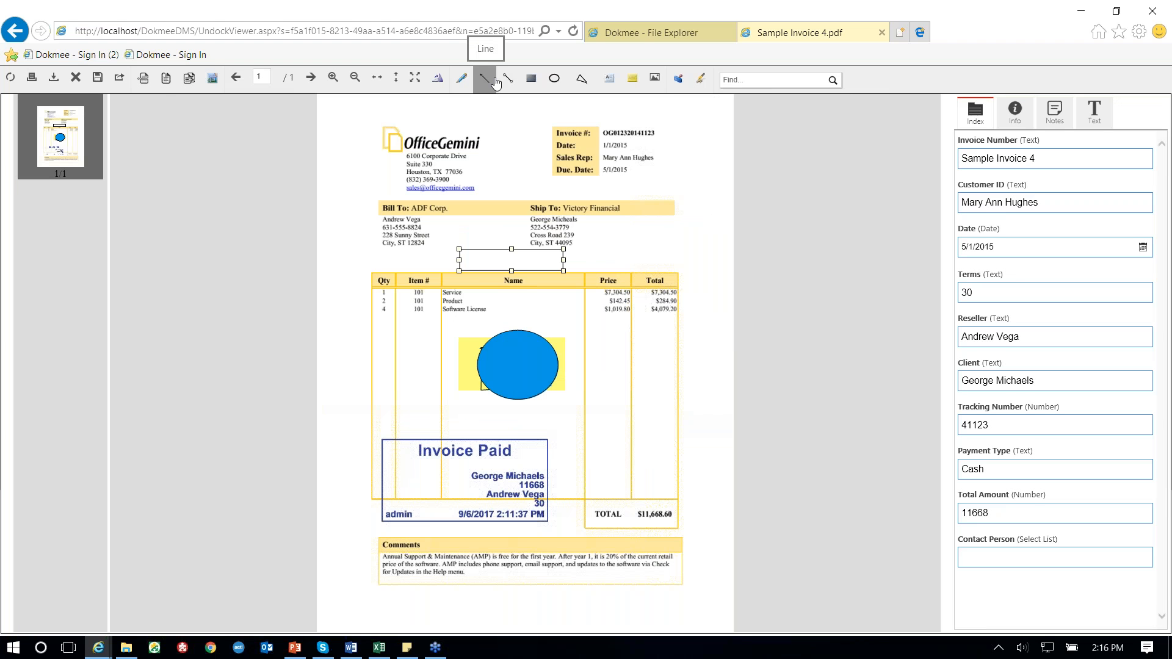
- Switch to the Dokmee File Explorer page and shrink the browser window to expose the desktop
{"action": "left_click", "coordinate": [581, 91]}
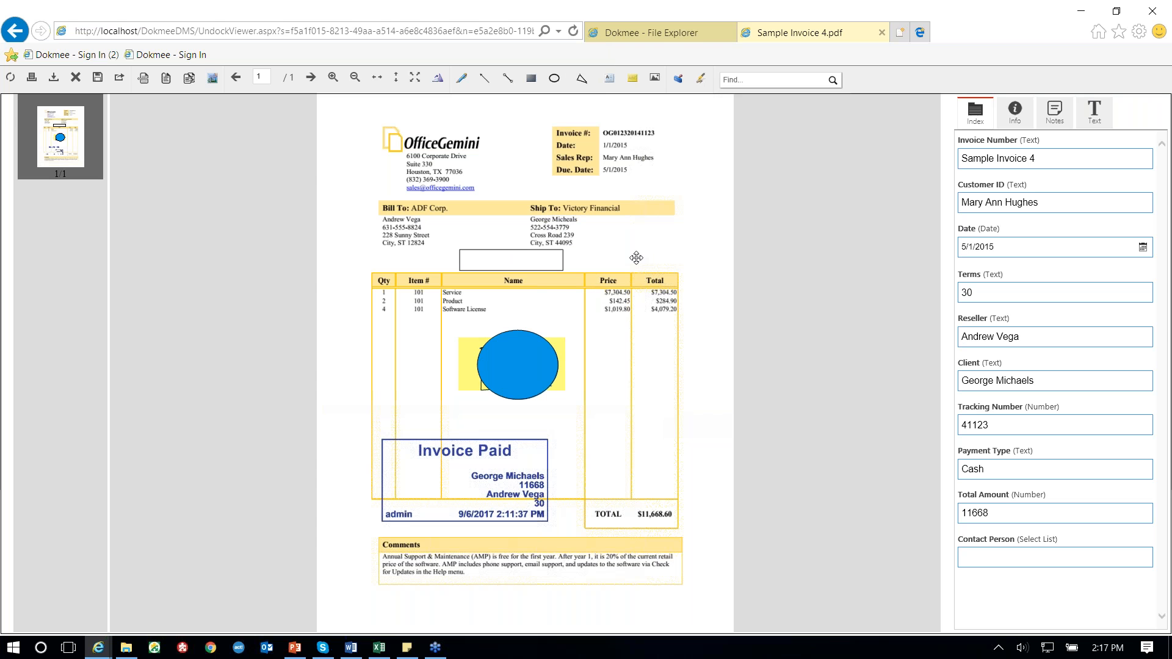
{"action": "left_click", "coordinate": [686, 33]}
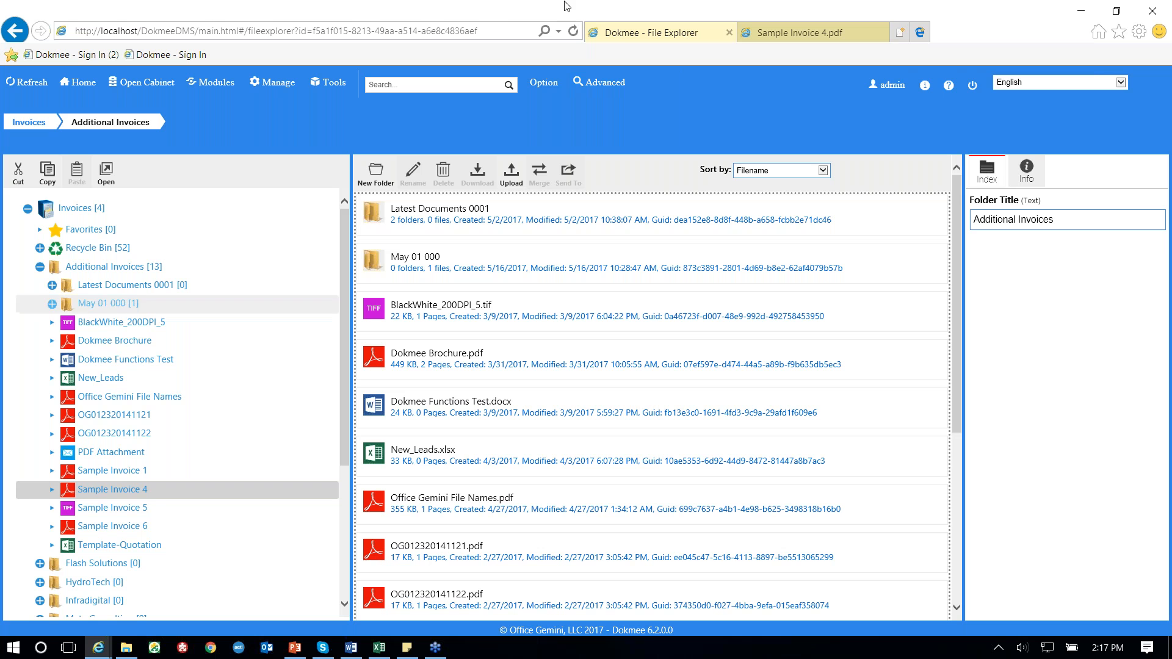
{"action": "left_click", "coordinate": [1118, 13]}
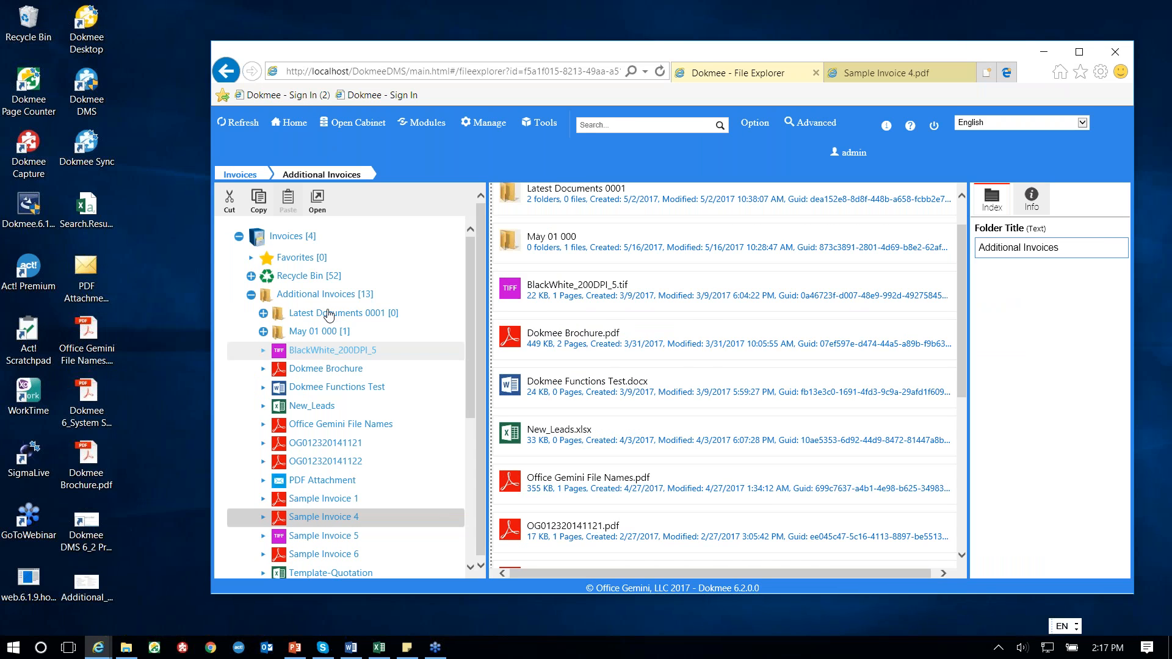
- Upload Office Gemini File Names.pdf, the Dokmee 6 system specifications PDF and Dokmee Brochure.pdf from the desktop into the Latest Documents 0001 folder
{"action": "left_click", "coordinate": [278, 315]}
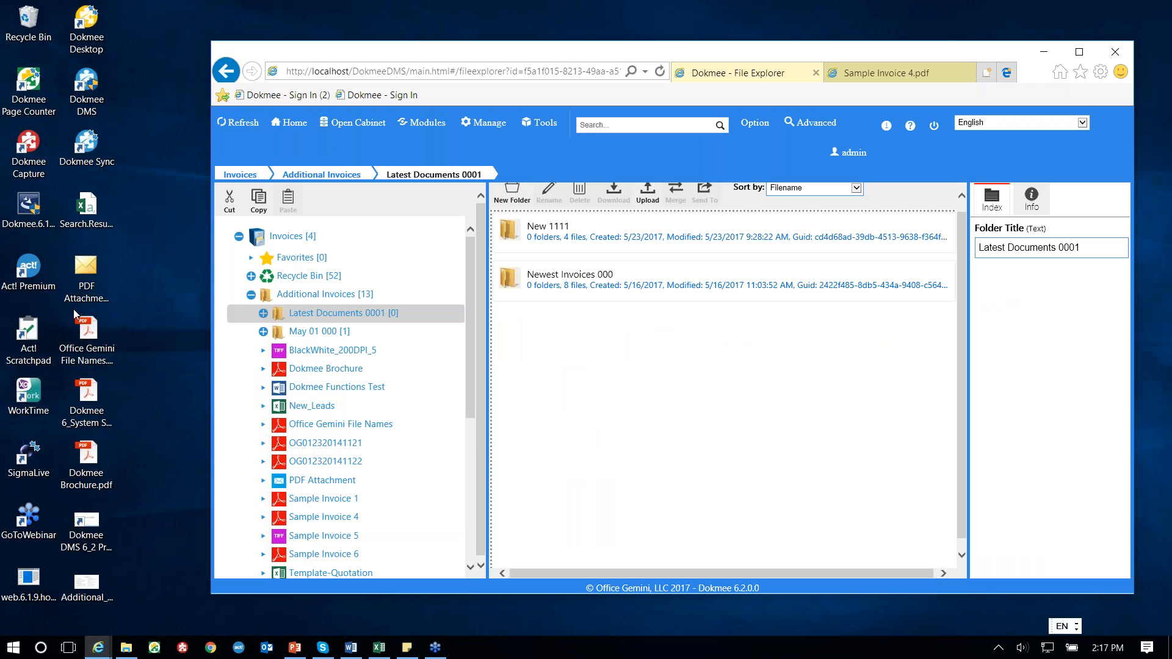
{"action": "left_click_drag", "start_coordinate": [61, 308], "coordinate": [129, 460]}
{"action": "left_click_drag", "start_coordinate": [98, 348], "coordinate": [583, 369]}
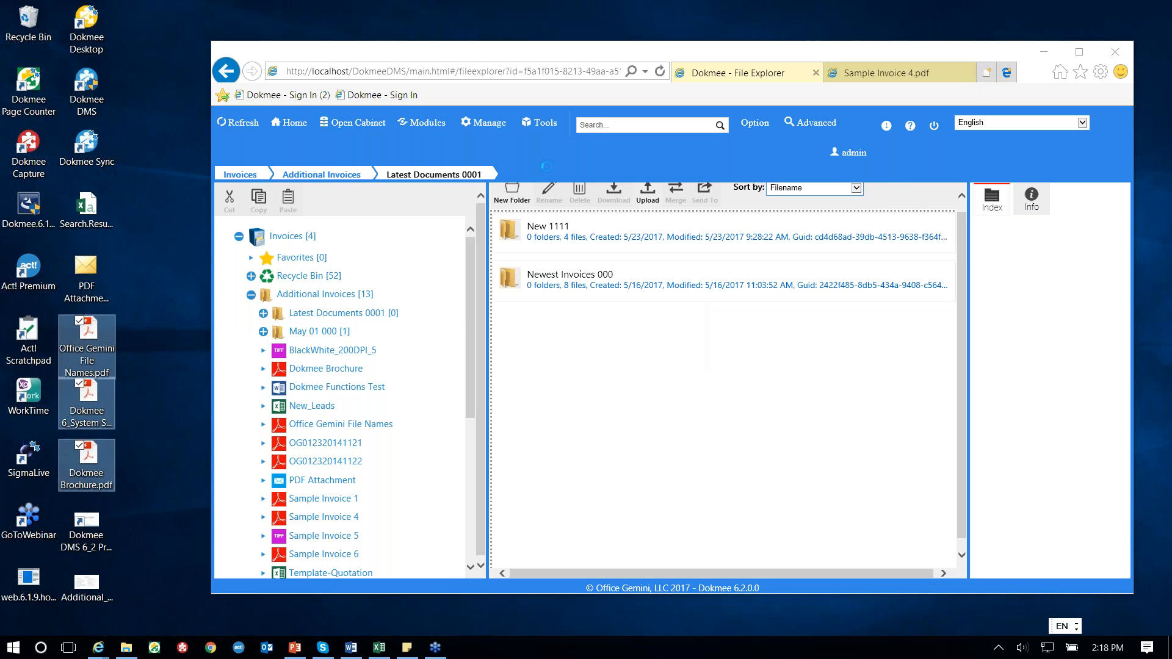
- Refresh the file cabinet and expand Additional Invoices and its Latest Documents 0001 subfolder to check the uploaded files
{"action": "left_click", "coordinate": [235, 122]}
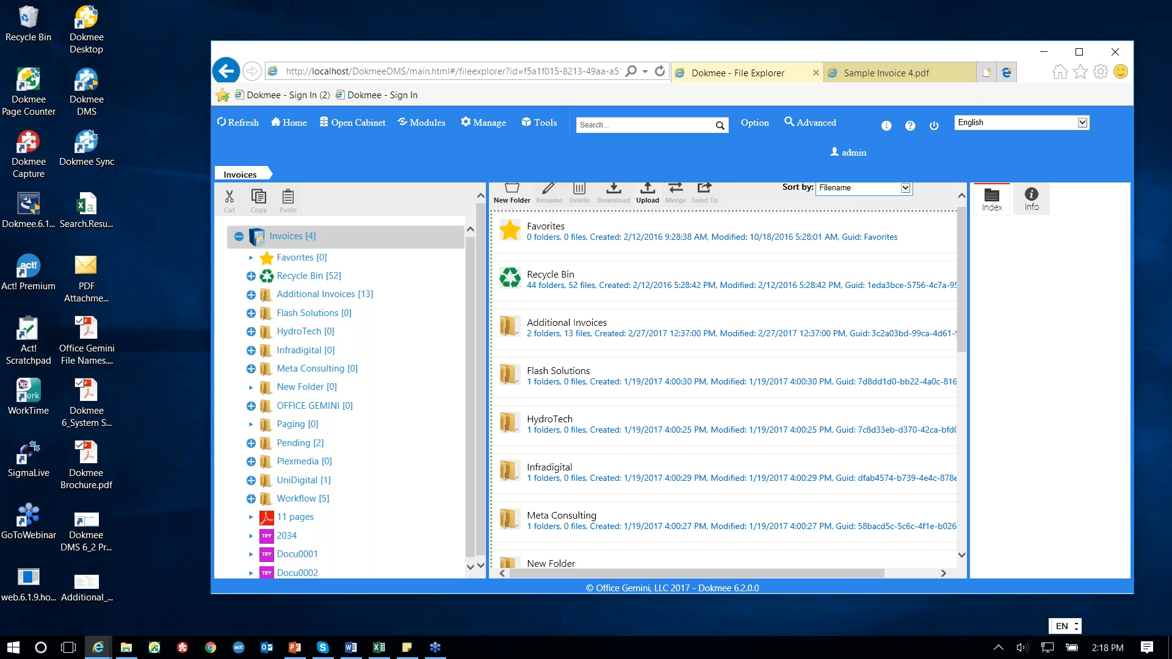
{"action": "left_click", "coordinate": [251, 295]}
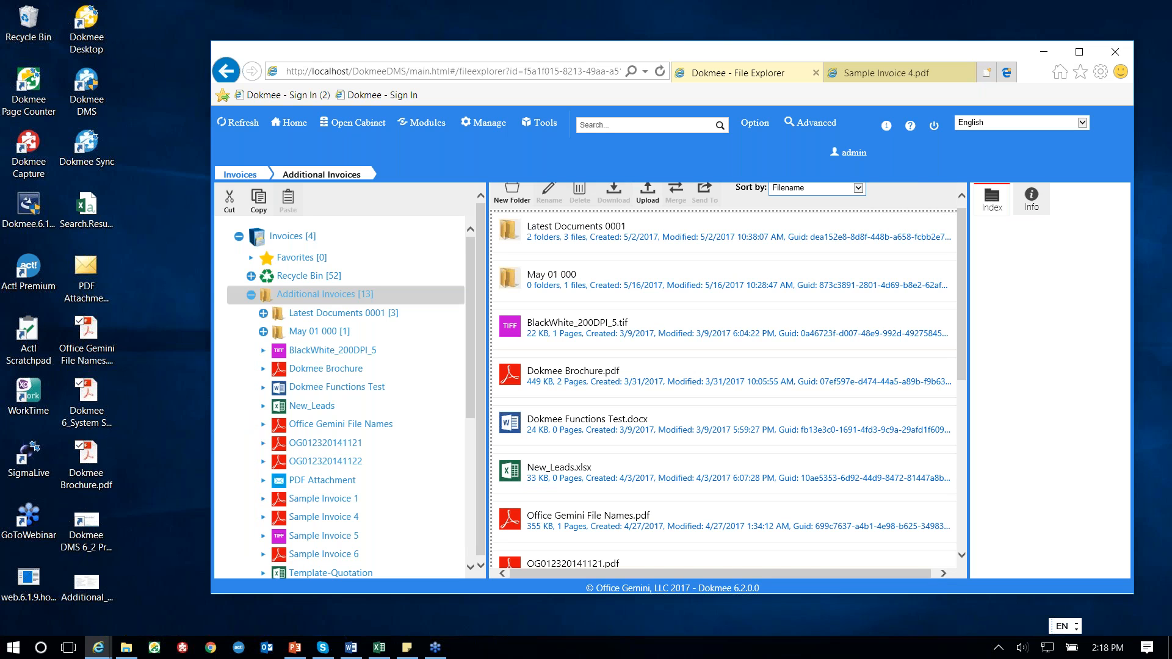
{"action": "left_click", "coordinate": [263, 313]}
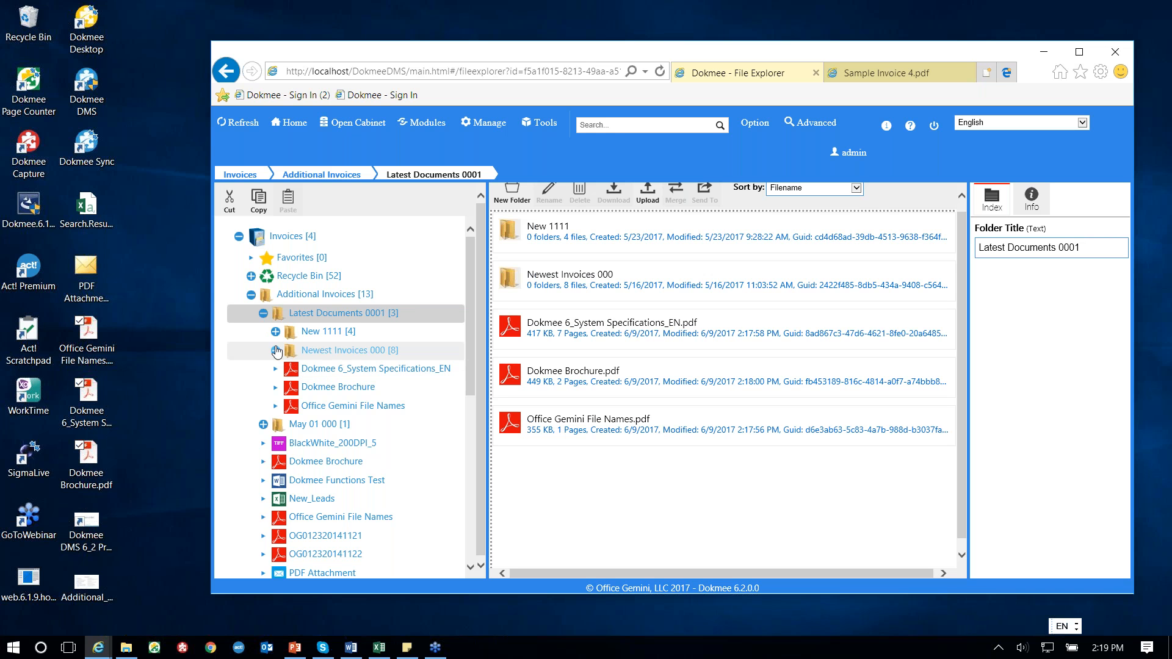
- Preview the PDF Attachment email in Additional Invoices and open its attached Invoice Template.pdf
{"action": "left_click", "coordinate": [253, 295]}
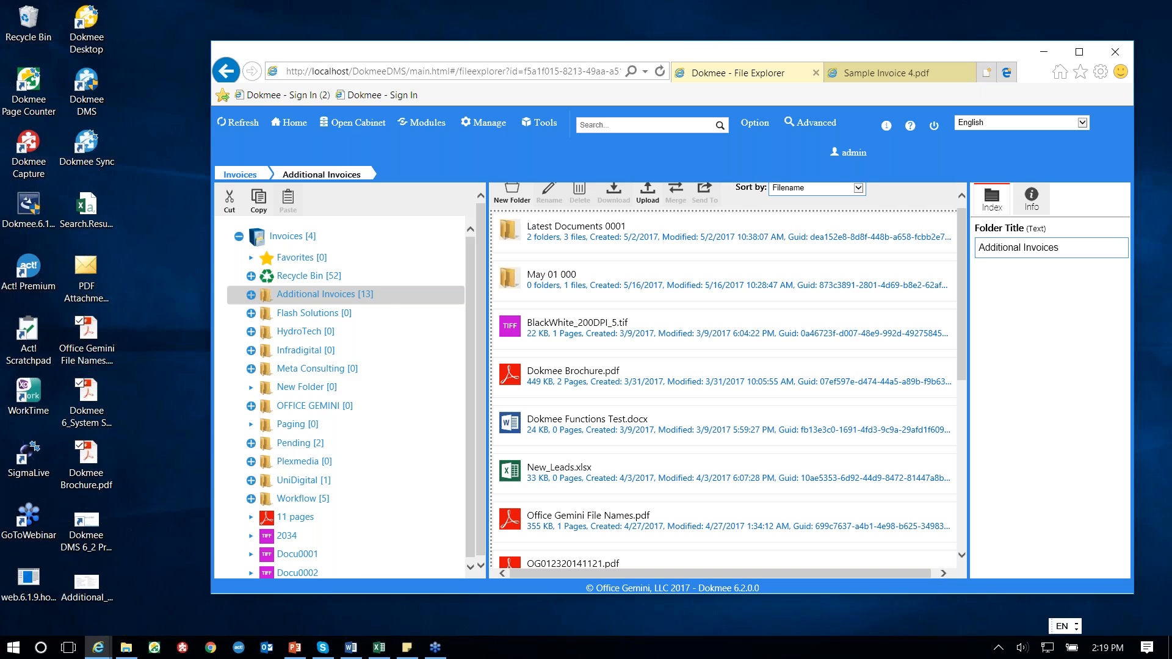
{"action": "left_click", "coordinate": [252, 296]}
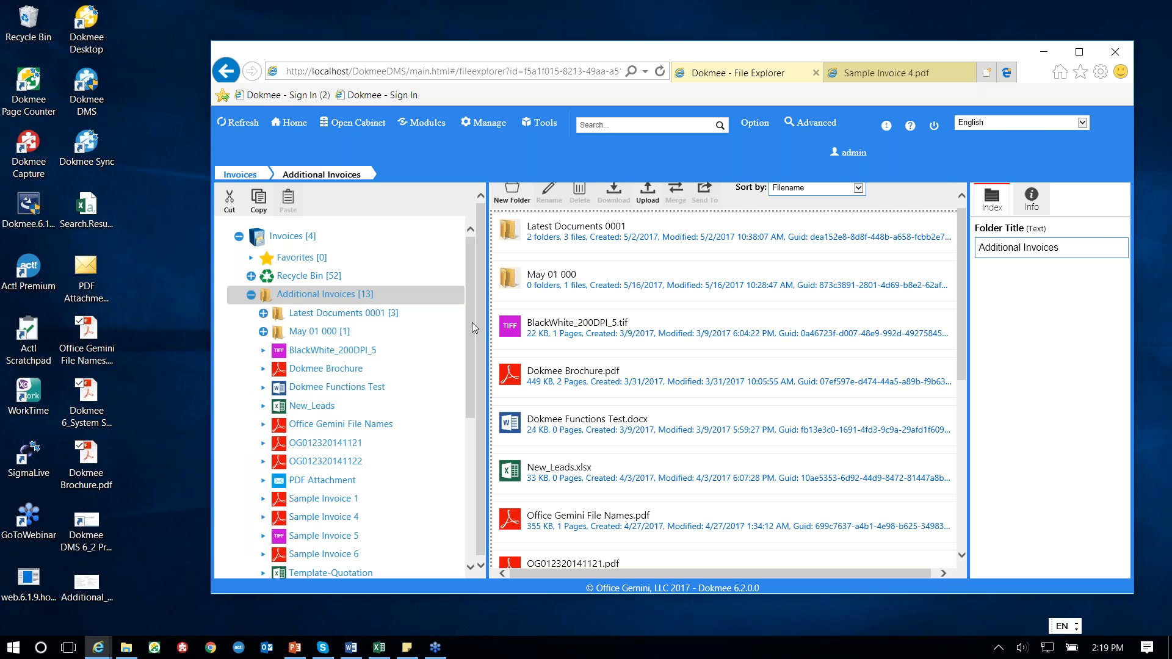
{"action": "scroll", "coordinate": [471, 327], "scroll_direction": "down", "scroll_amount": 3}
{"action": "left_click", "coordinate": [331, 406]}
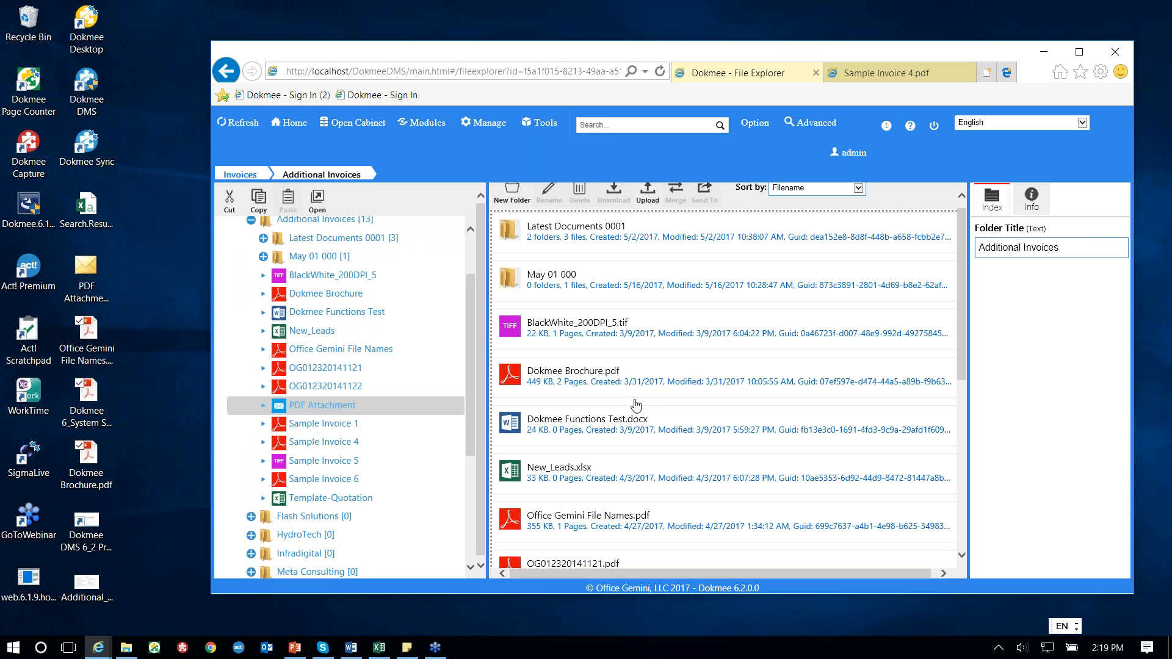
{"action": "double_click", "coordinate": [681, 367]}
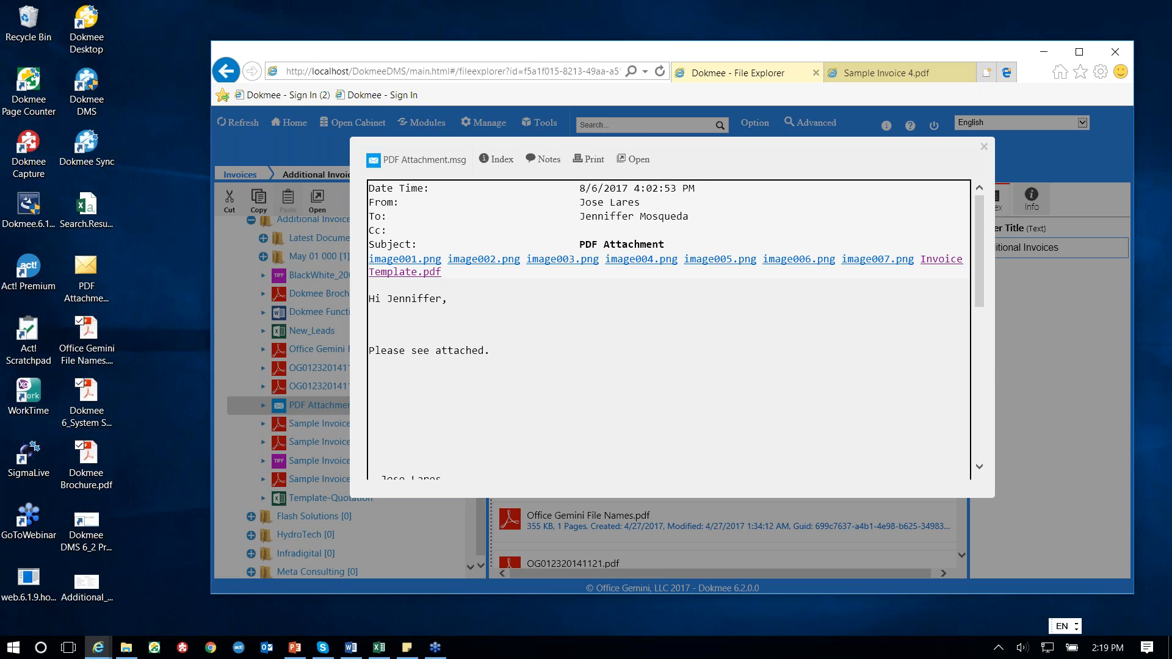
{"action": "left_click", "coordinate": [940, 267]}
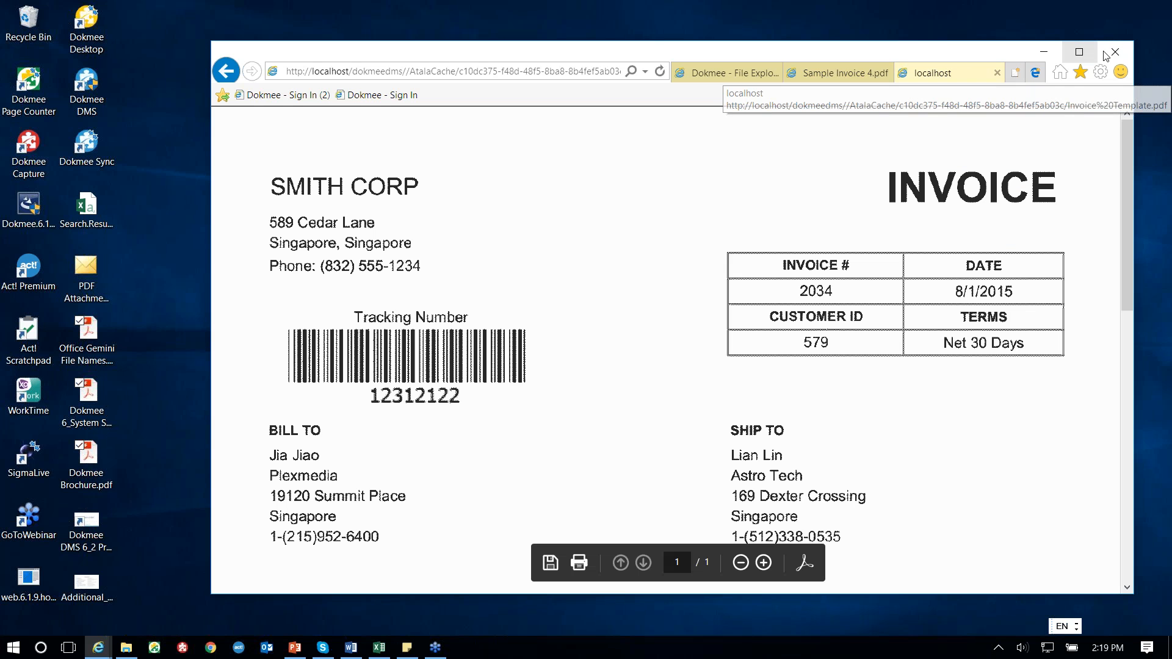
- Maximize the browser window and close both the opened invoice attachment and the email preview
{"action": "left_click", "coordinate": [1079, 52]}
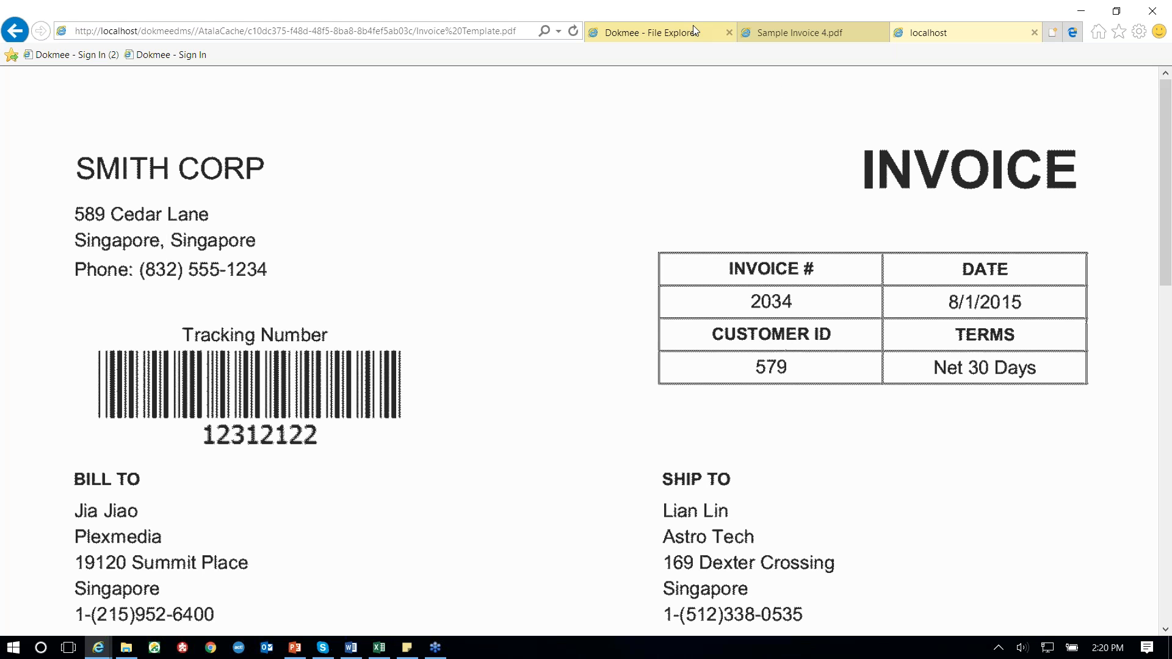
{"action": "left_click", "coordinate": [1035, 32]}
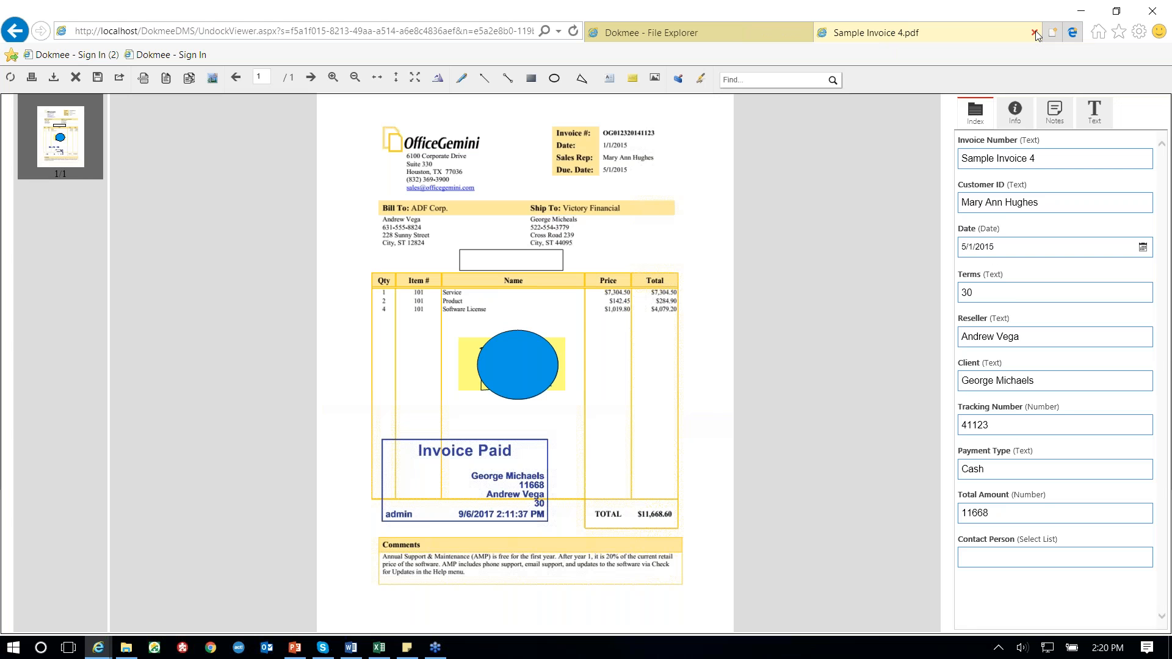
{"action": "left_click", "coordinate": [1035, 32]}
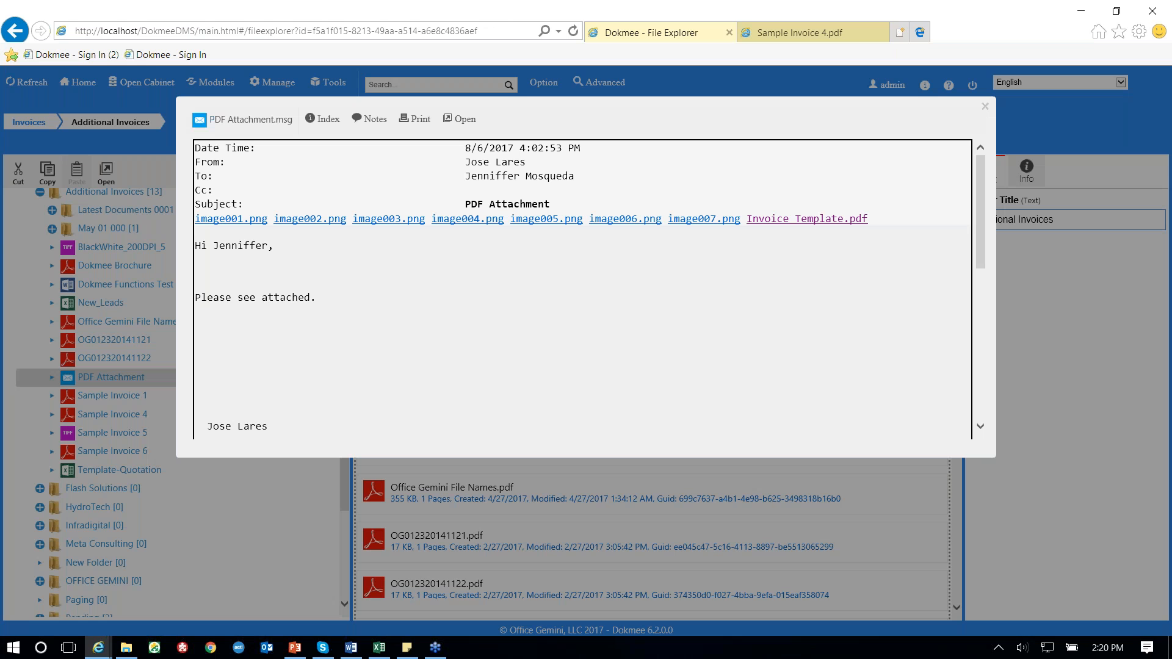
{"action": "left_click", "coordinate": [983, 106]}
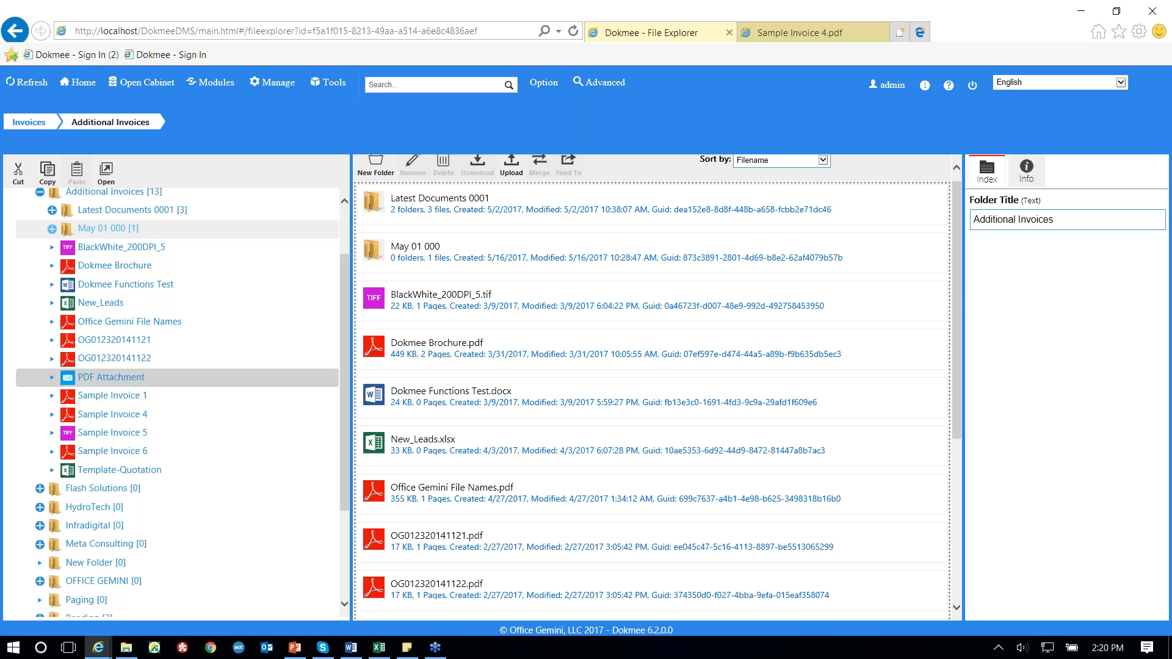
- Open user management and examine user u1's expiration date options, leaving them without saving
{"action": "left_click", "coordinate": [280, 85]}
{"action": "left_click", "coordinate": [274, 106]}
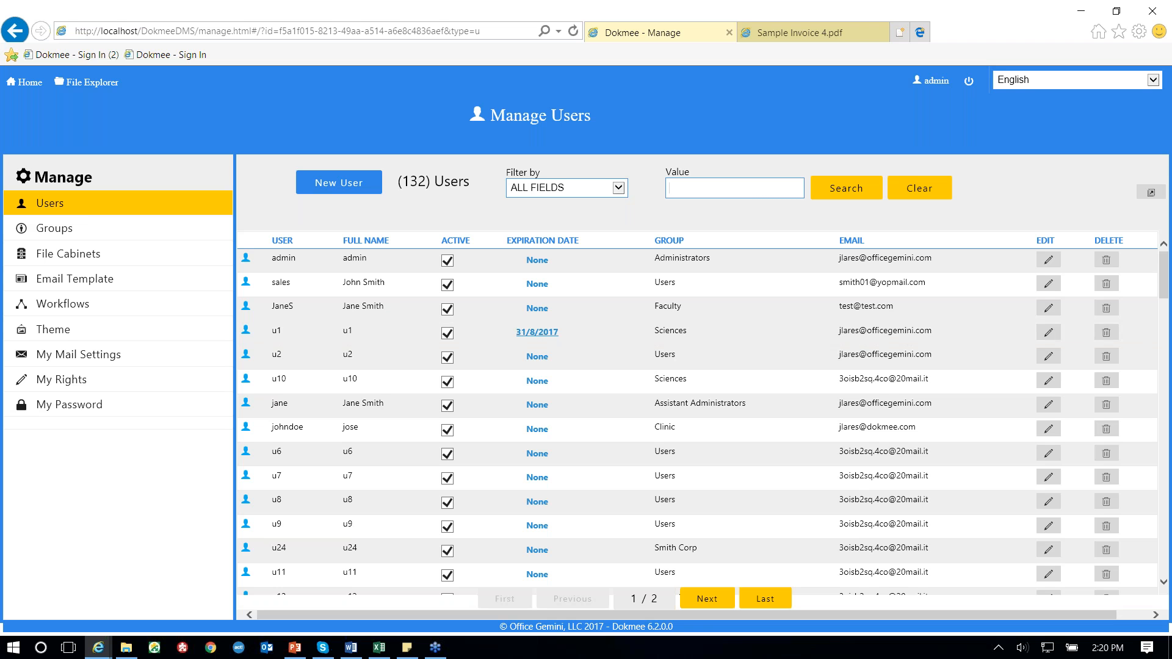
{"action": "left_click", "coordinate": [532, 333]}
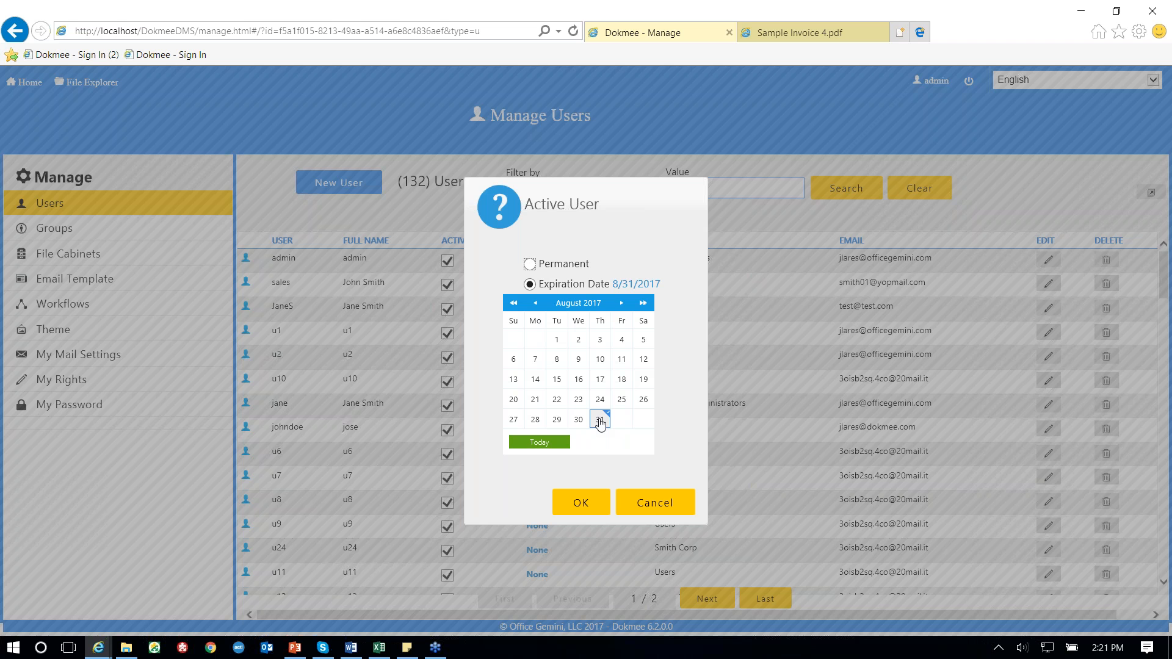
{"action": "left_click", "coordinate": [531, 282]}
{"action": "left_click", "coordinate": [672, 505]}
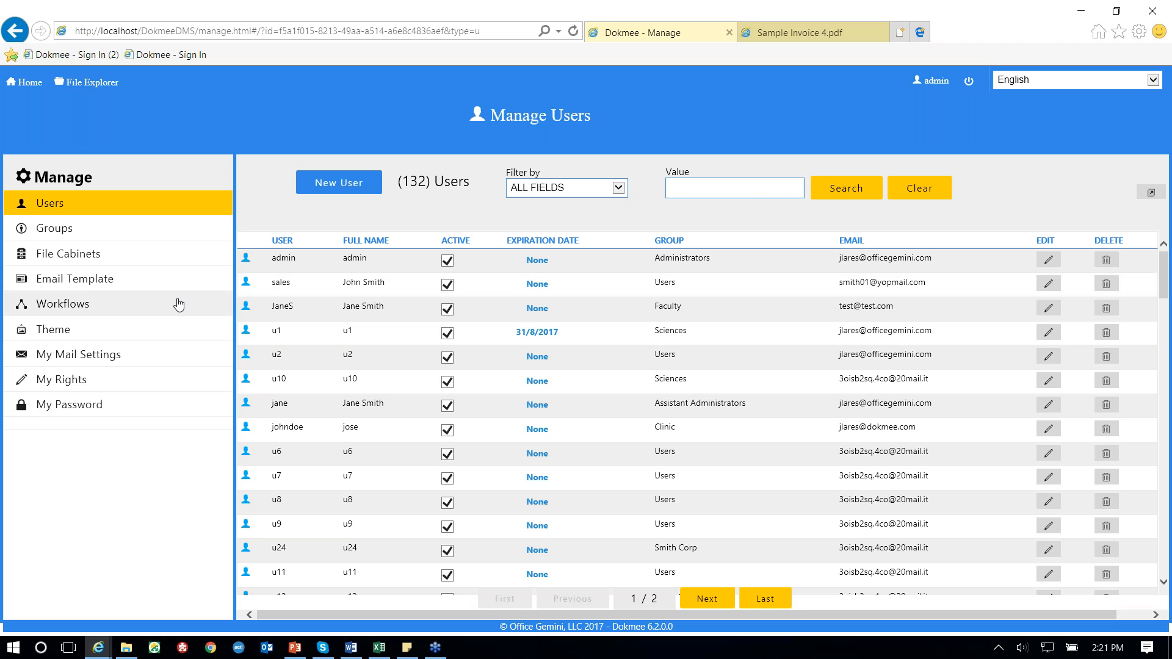
- Turn off the tree count for the Invoices file cabinet and check the Additional Invoices folder in the File Explorer
{"action": "left_click", "coordinate": [100, 254]}
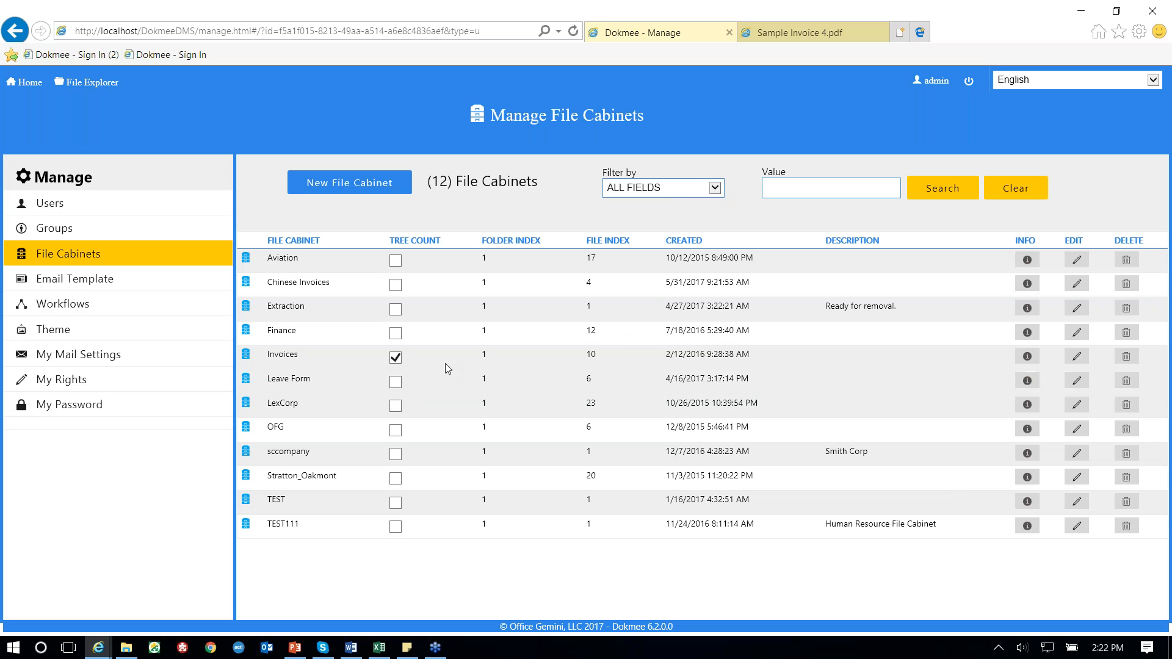
{"action": "left_click", "coordinate": [395, 358]}
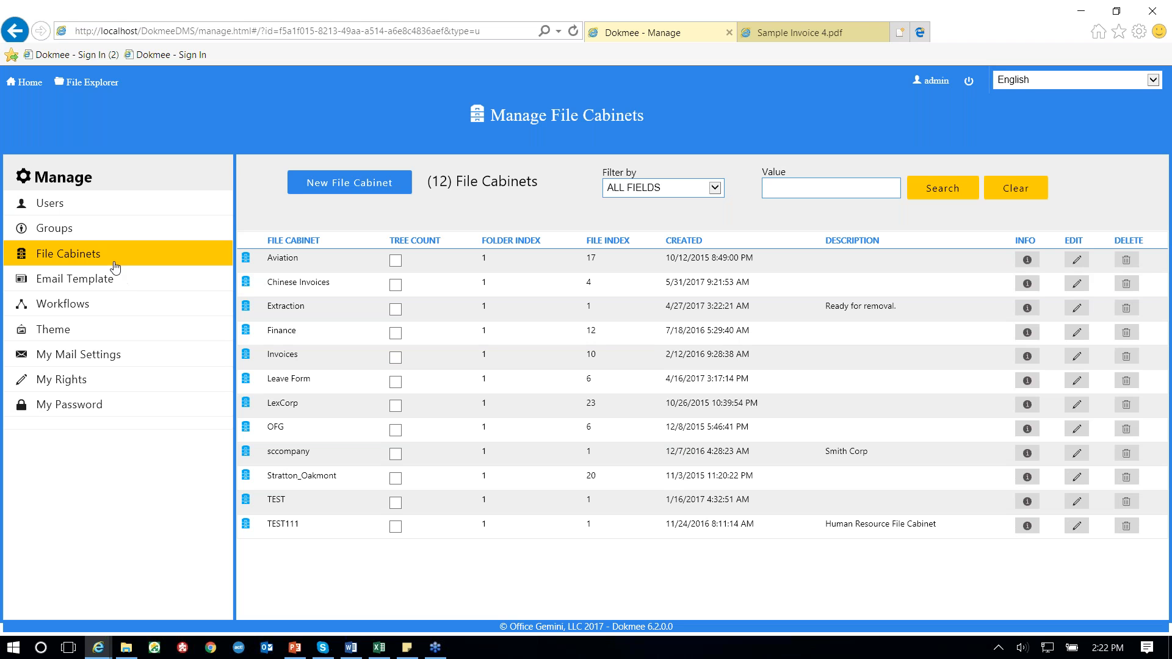
{"action": "left_click", "coordinate": [87, 83]}
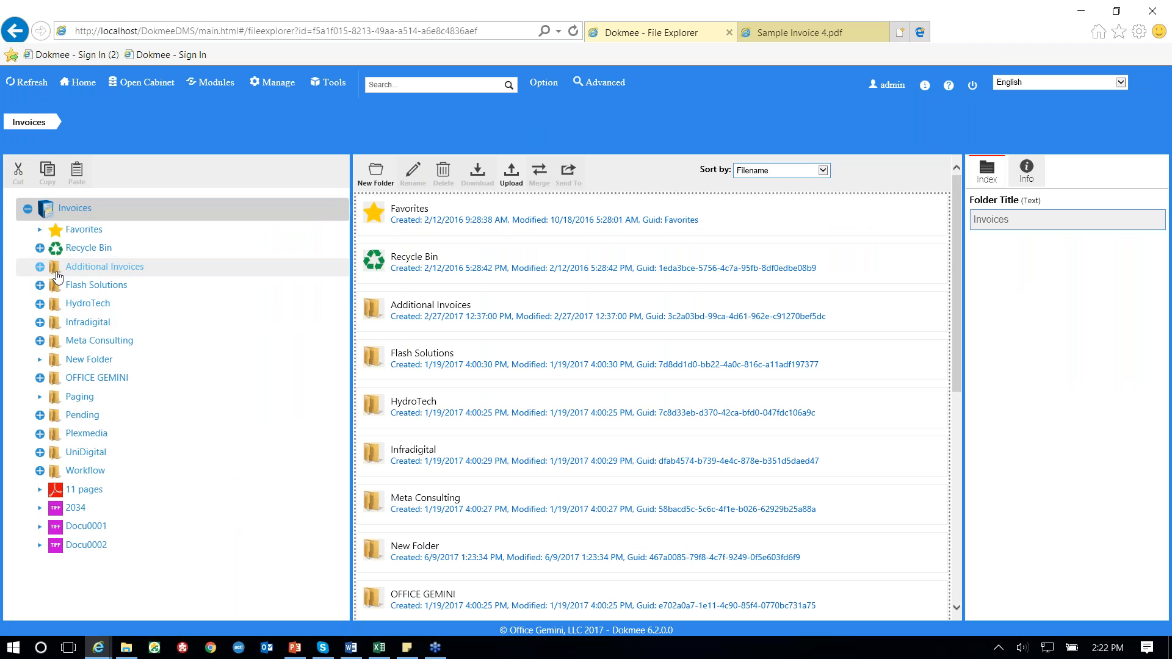
{"action": "left_click", "coordinate": [141, 274]}
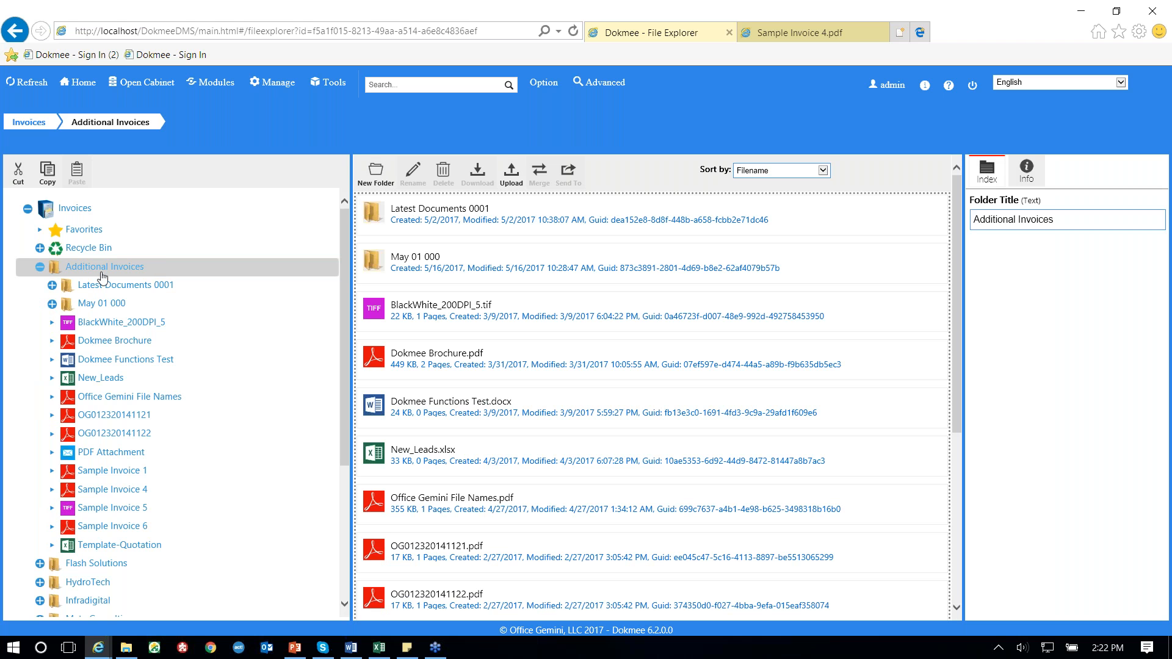
{"action": "left_click", "coordinate": [39, 268]}
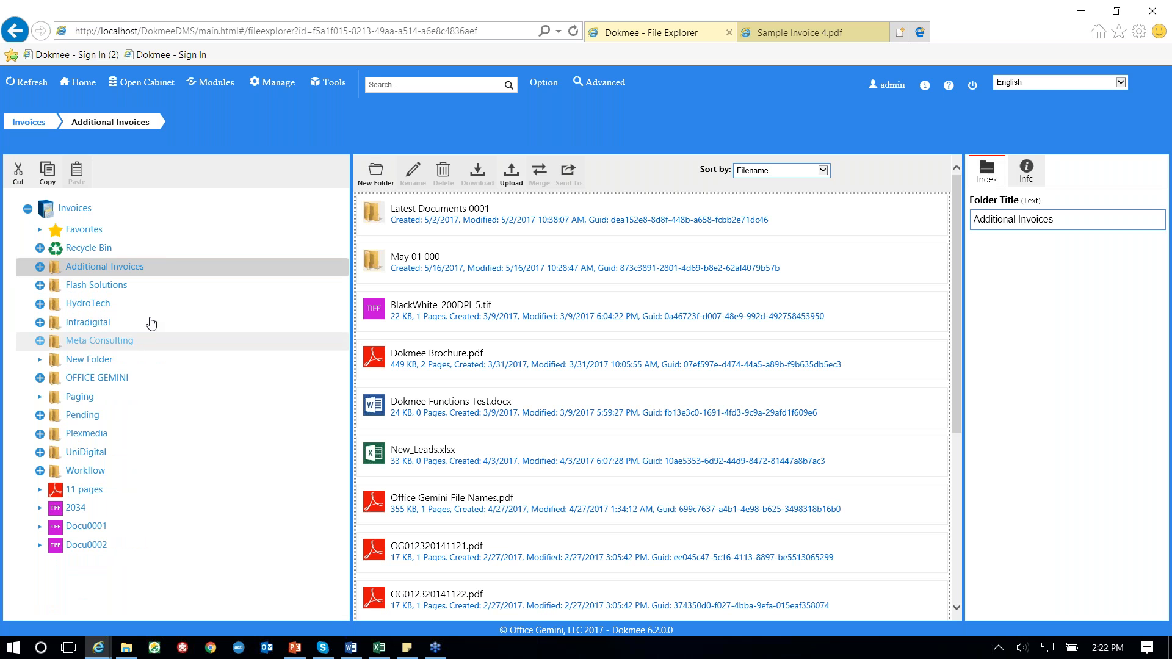
- Turn the tree count back on for the Invoices file cabinet and return to the File Explorer
{"action": "left_click", "coordinate": [272, 82]}
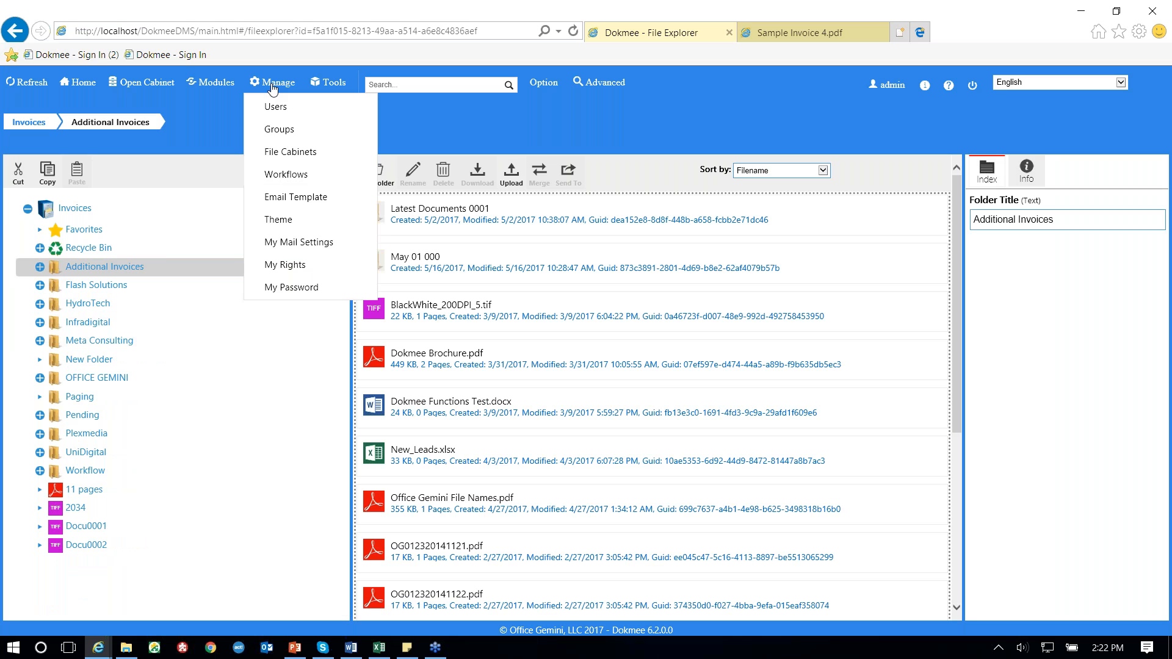
{"action": "left_click", "coordinate": [274, 155]}
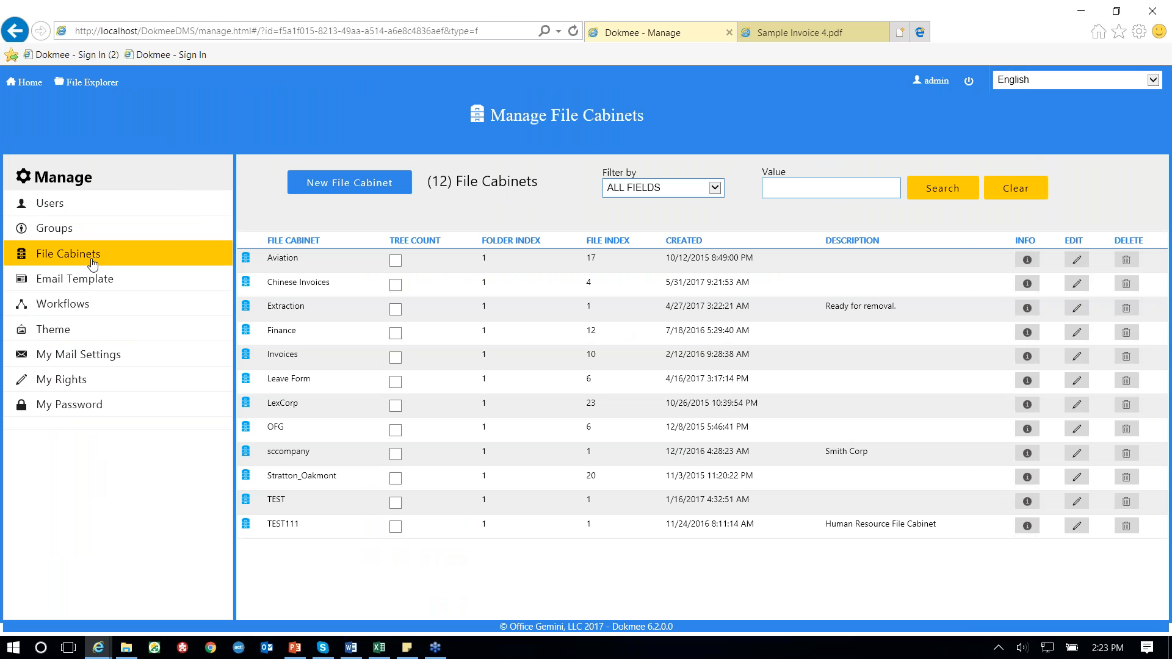
{"action": "left_click", "coordinate": [396, 357]}
{"action": "left_click", "coordinate": [105, 91]}
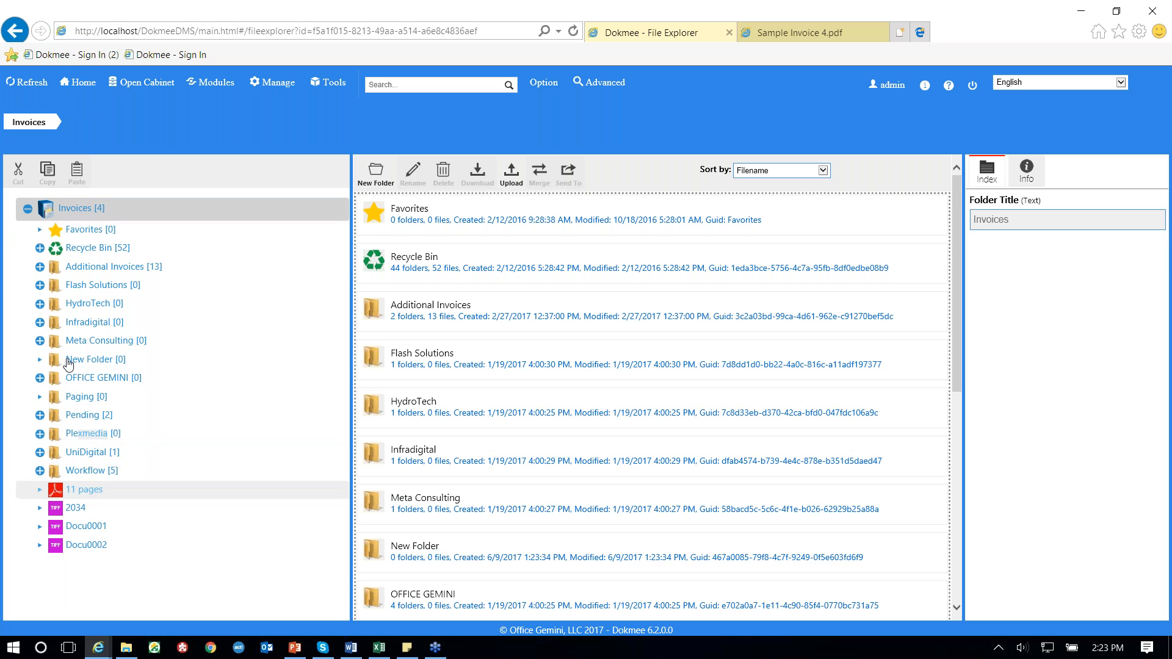
- Expand the Additional Invoices folder and open a preview of Sample Invoice 4
{"action": "left_click", "coordinate": [104, 267]}
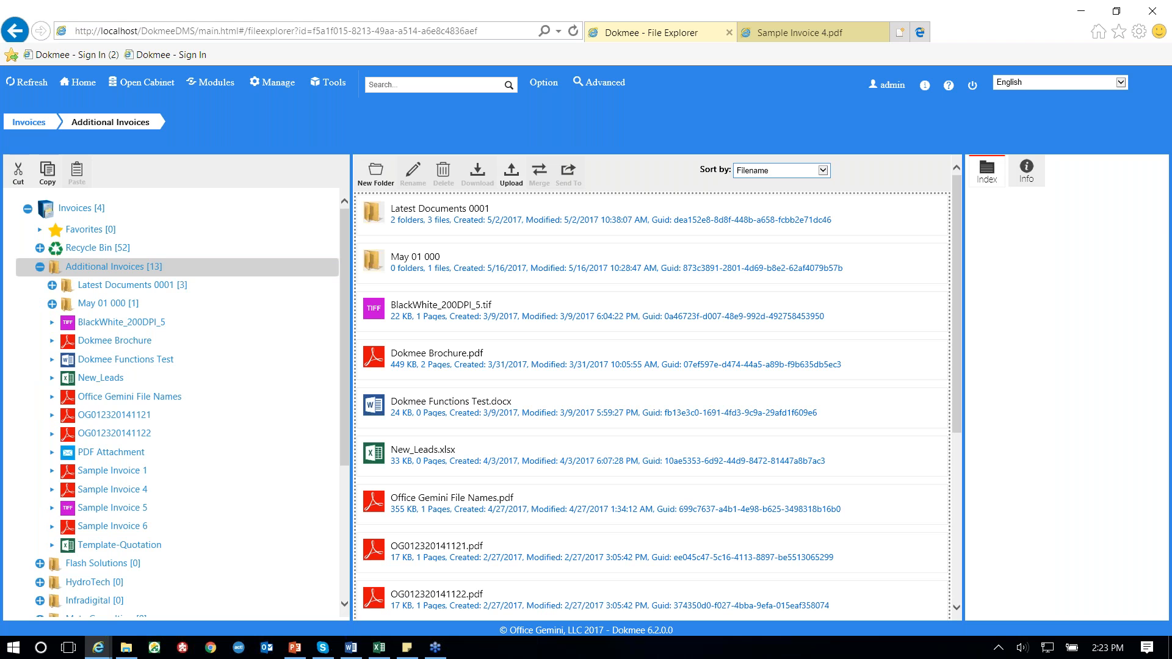
{"action": "left_click", "coordinate": [117, 490]}
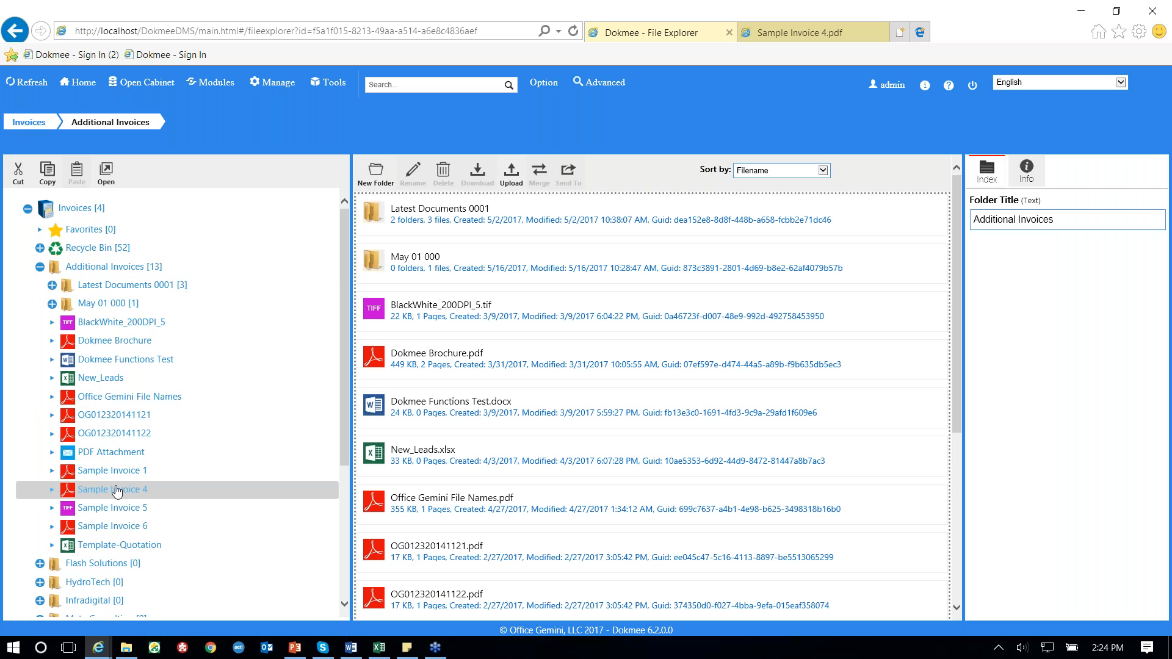
{"action": "double_click", "coordinate": [117, 490]}
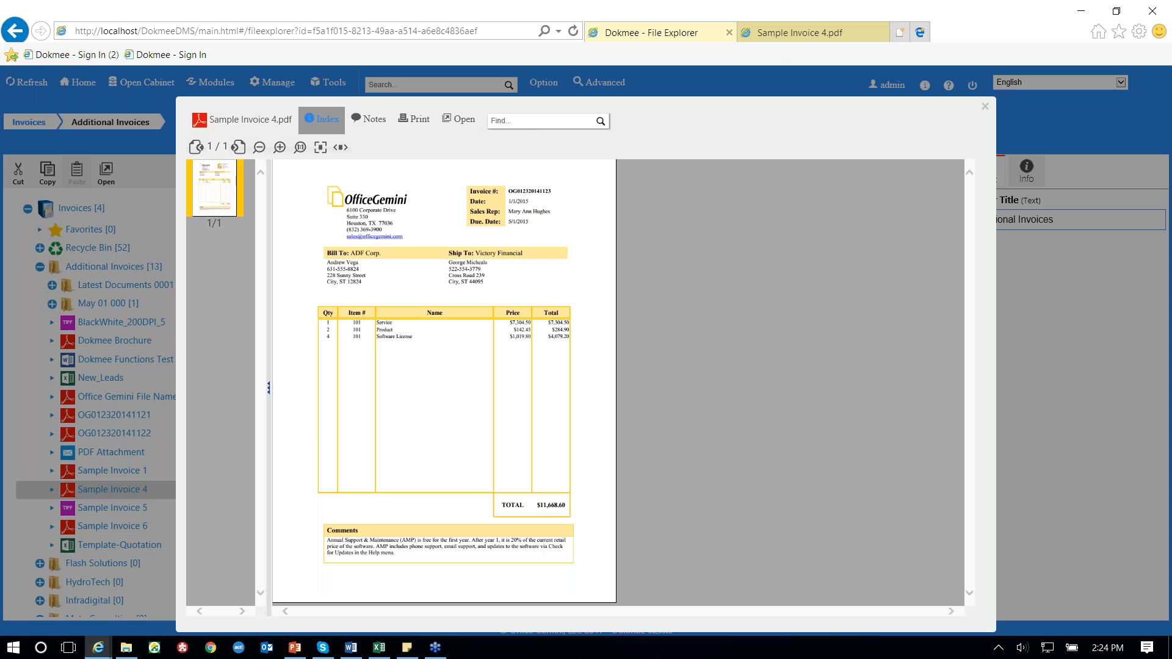
- Review Sample Invoice 4's index fields and file notes from its preview, closing each of them after reading
{"action": "left_click", "coordinate": [322, 119]}
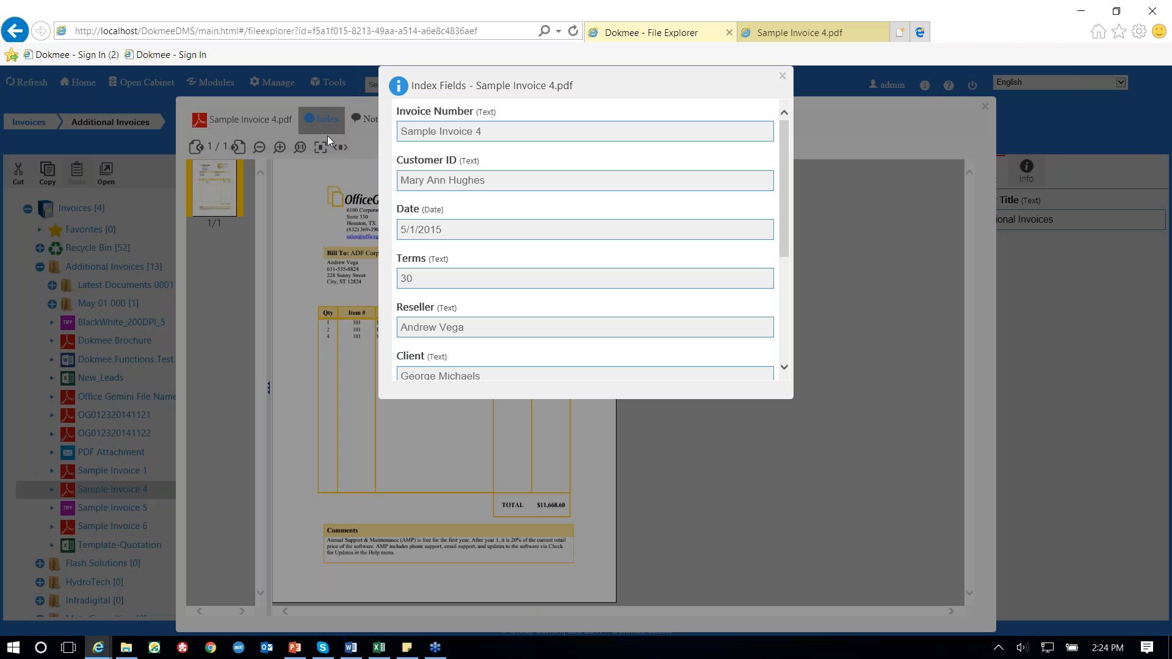
{"action": "scroll", "coordinate": [495, 191], "scroll_direction": "down", "scroll_amount": 3}
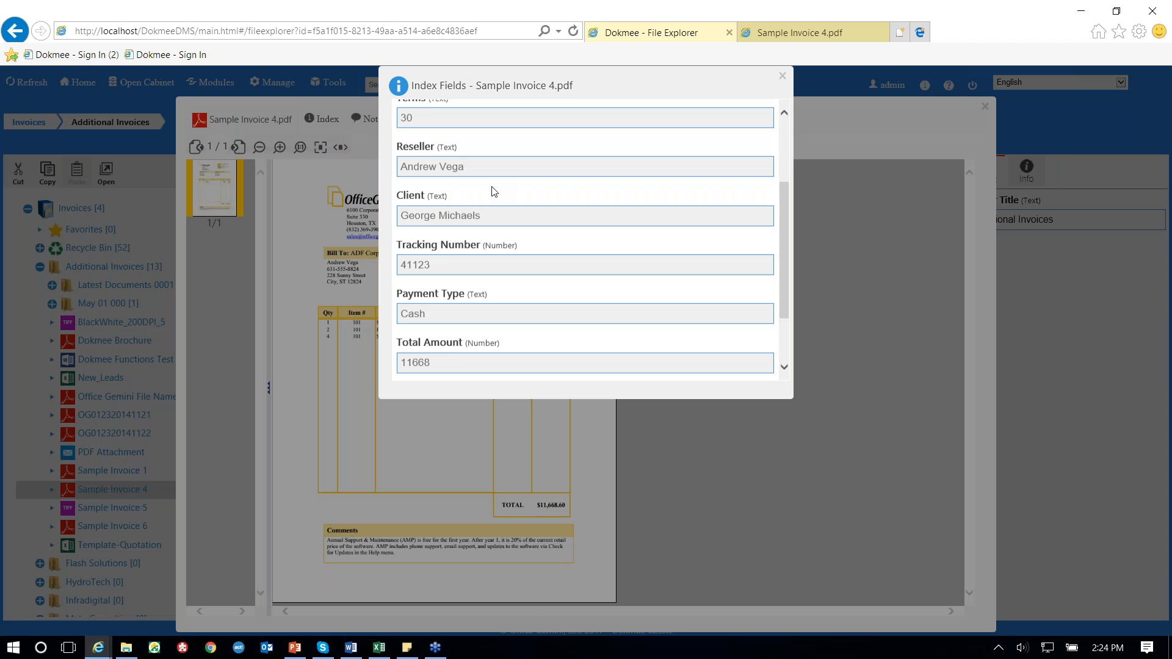
{"action": "scroll", "coordinate": [494, 191], "scroll_direction": "down", "scroll_amount": 1}
{"action": "scroll", "coordinate": [492, 188], "scroll_direction": "up", "scroll_amount": 3}
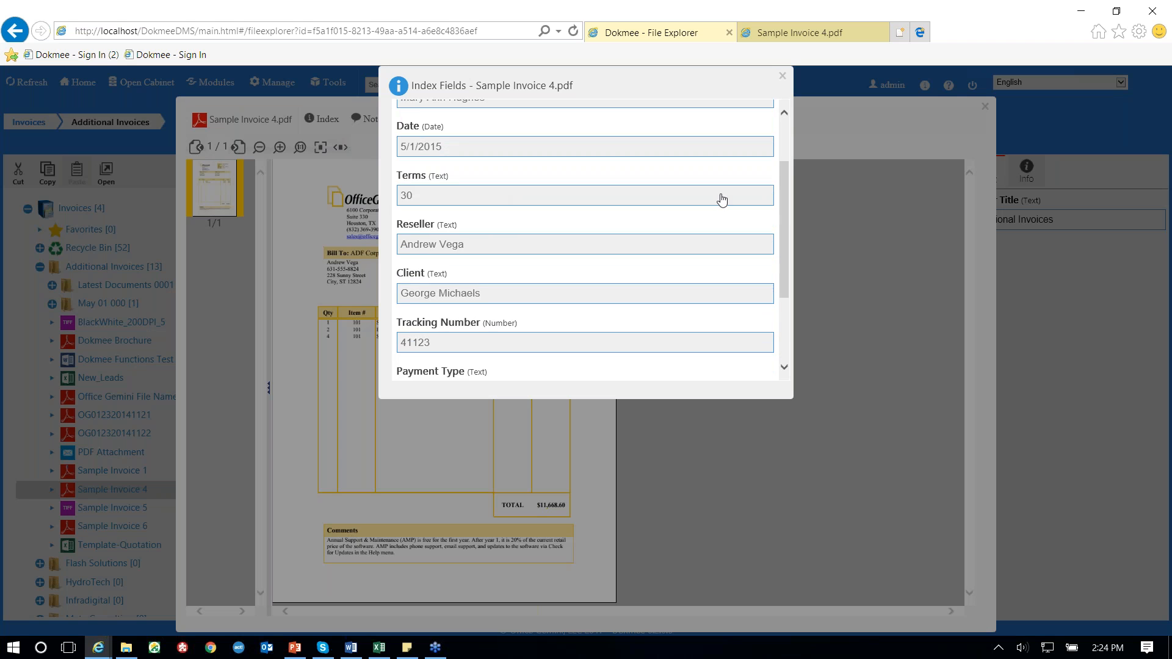
{"action": "scroll", "coordinate": [722, 199], "scroll_direction": "up", "scroll_amount": 1}
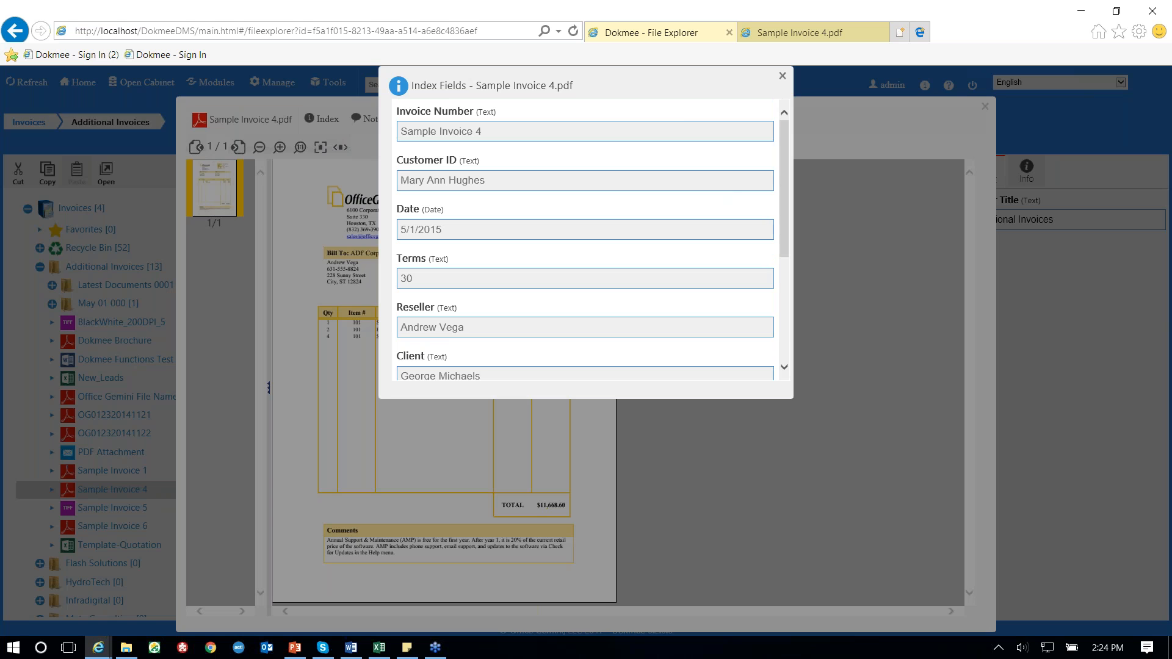
{"action": "left_click", "coordinate": [782, 75]}
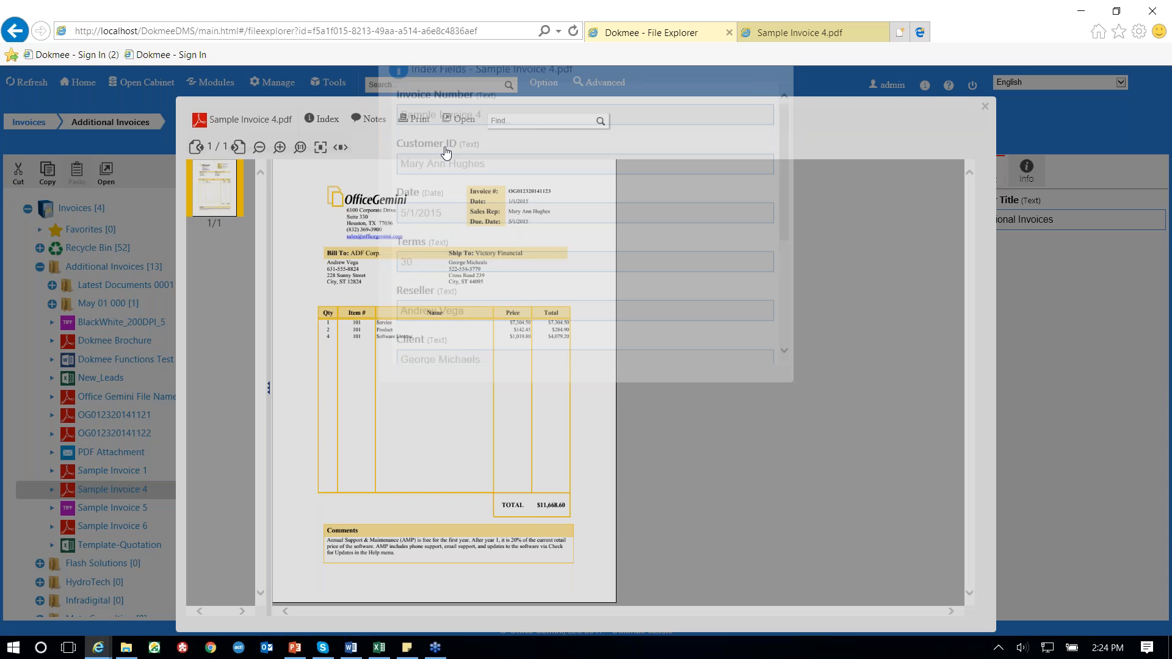
{"action": "left_click", "coordinate": [369, 119]}
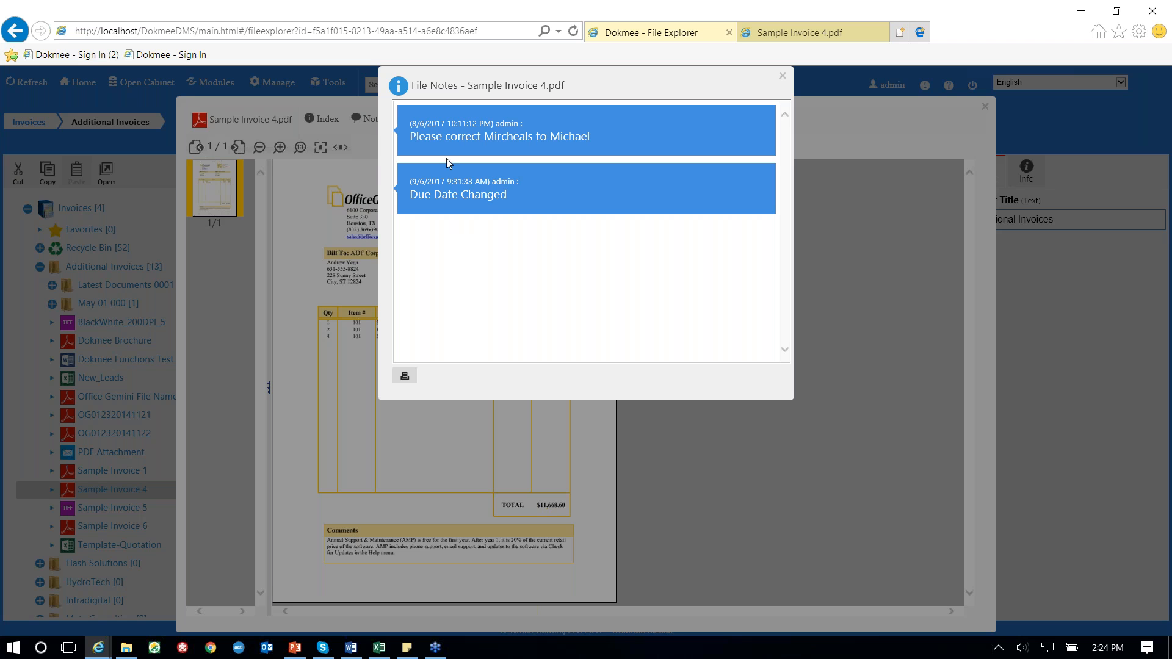
{"action": "left_click", "coordinate": [781, 77]}
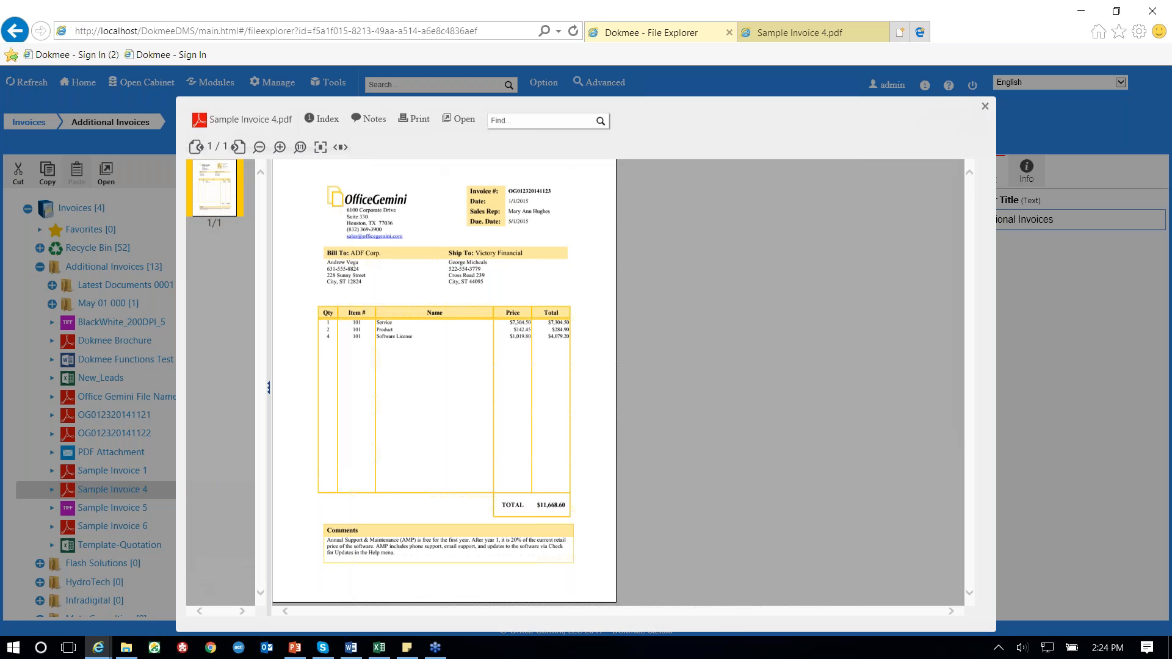
- Close the Sample Invoice 4 preview and switch the interface language to Farsi
{"action": "left_click", "coordinate": [985, 106]}
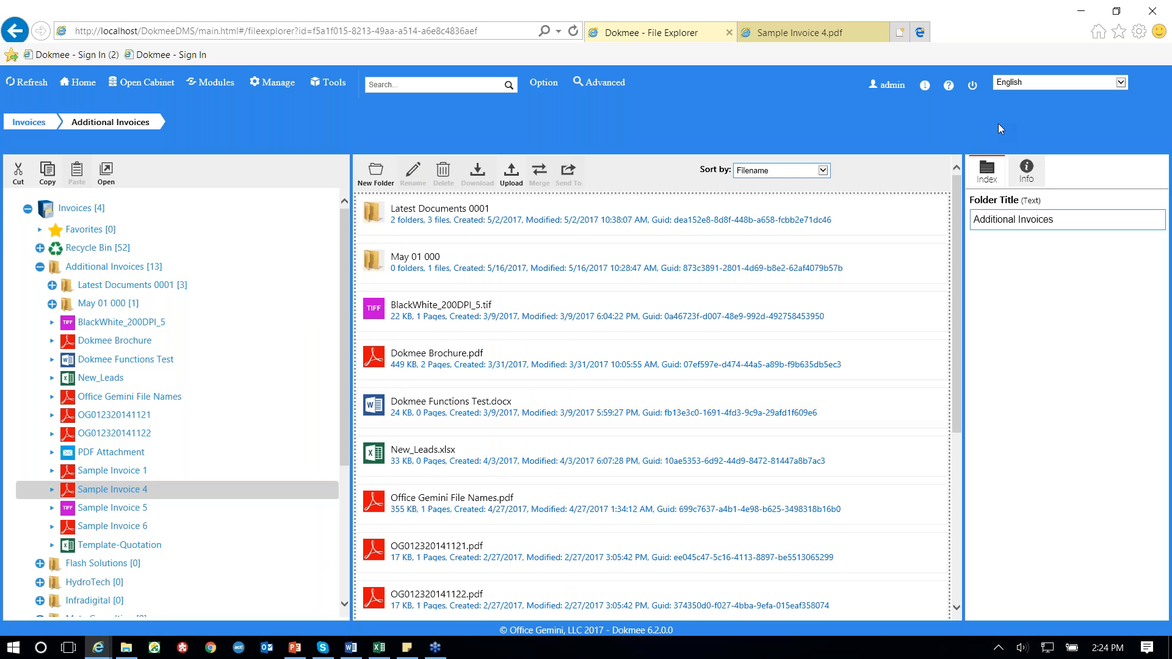
{"action": "left_click", "coordinate": [1038, 81]}
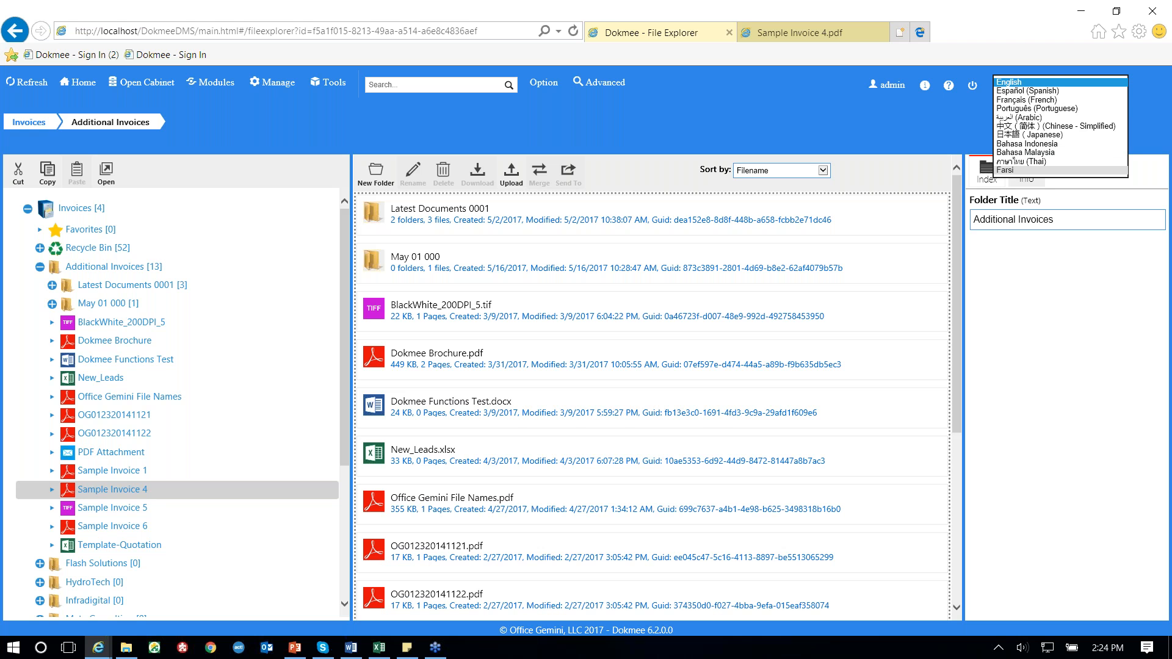
{"action": "left_click", "coordinate": [1018, 170]}
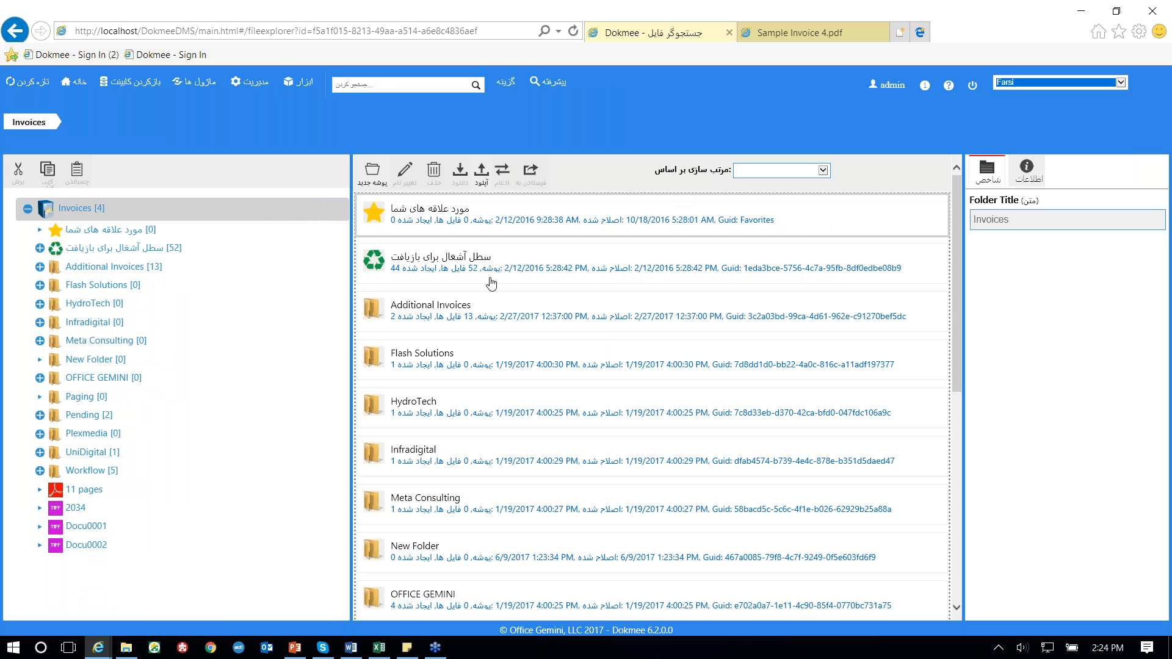
- Switch the interface language back to English and select the Invoices file cabinet
{"action": "left_click", "coordinate": [1121, 84]}
{"action": "left_click", "coordinate": [1027, 12]}
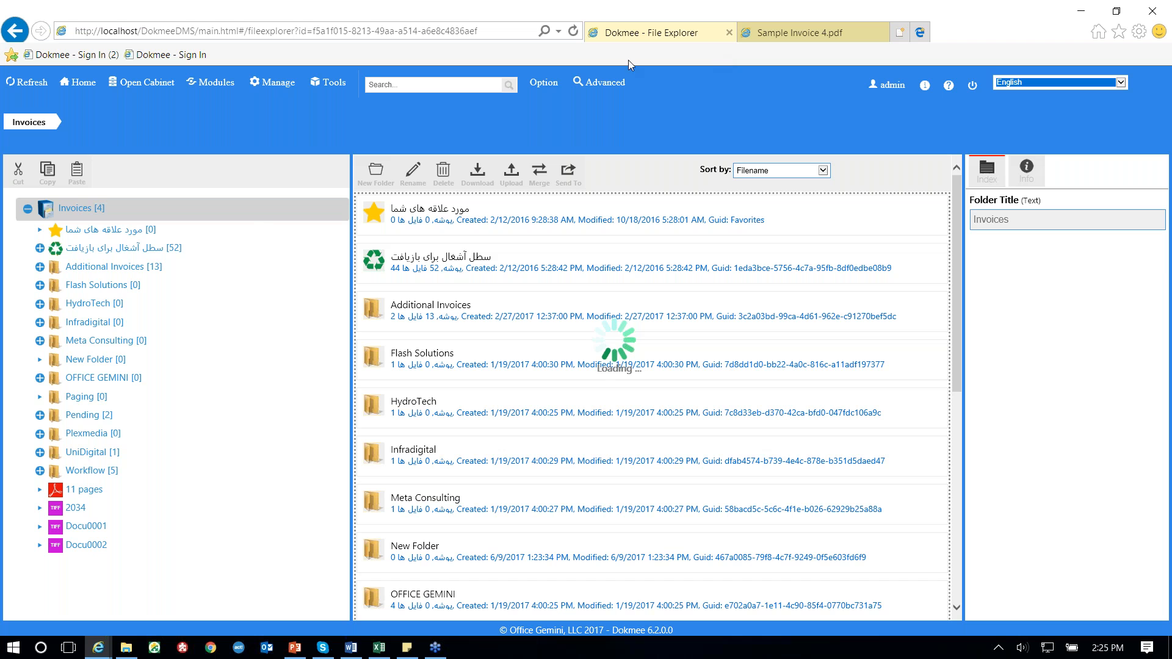
{"action": "left_click", "coordinate": [257, 213]}
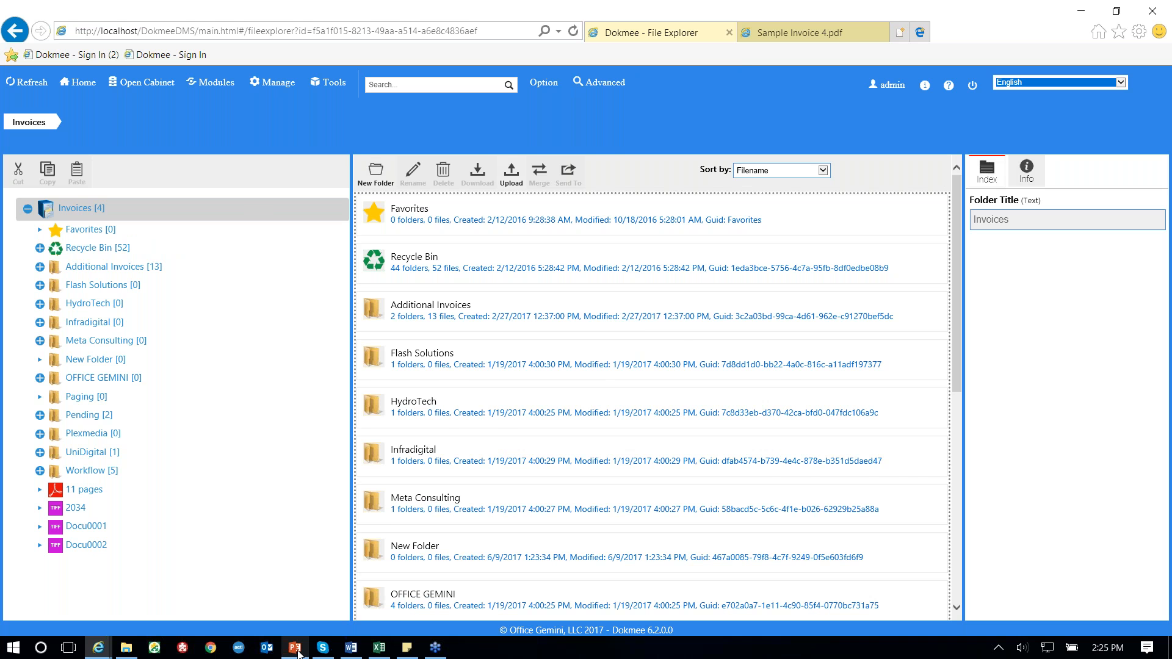
- Switch to the Additional_Features.pptx presentation in PowerPoint and view slide 2 on paging in all folder browser areas
{"action": "mouse_move", "coordinate": [298, 653]}
{"action": "mouse_move", "coordinate": [305, 544]}
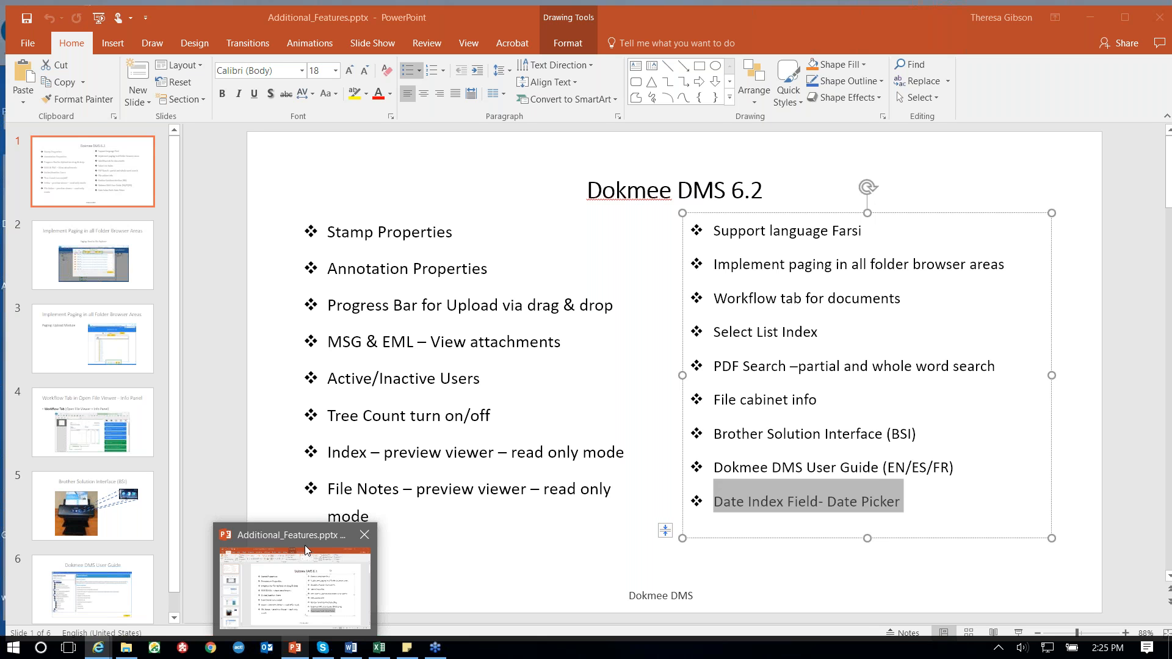
{"action": "left_click", "coordinate": [305, 545]}
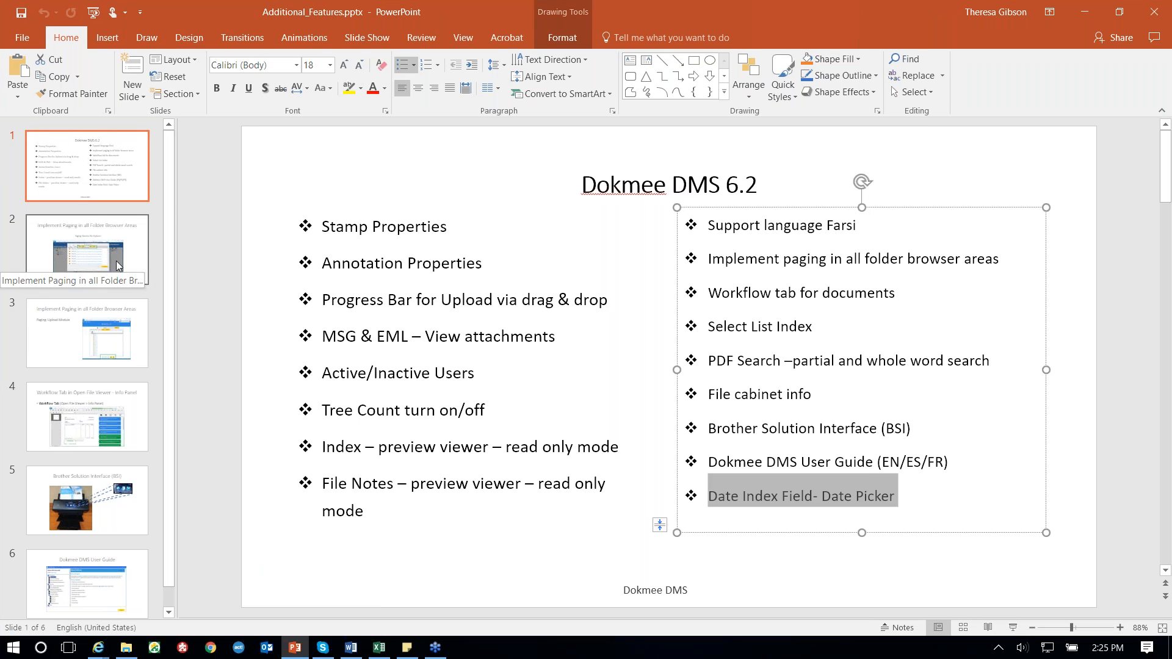
{"action": "left_click", "coordinate": [118, 264]}
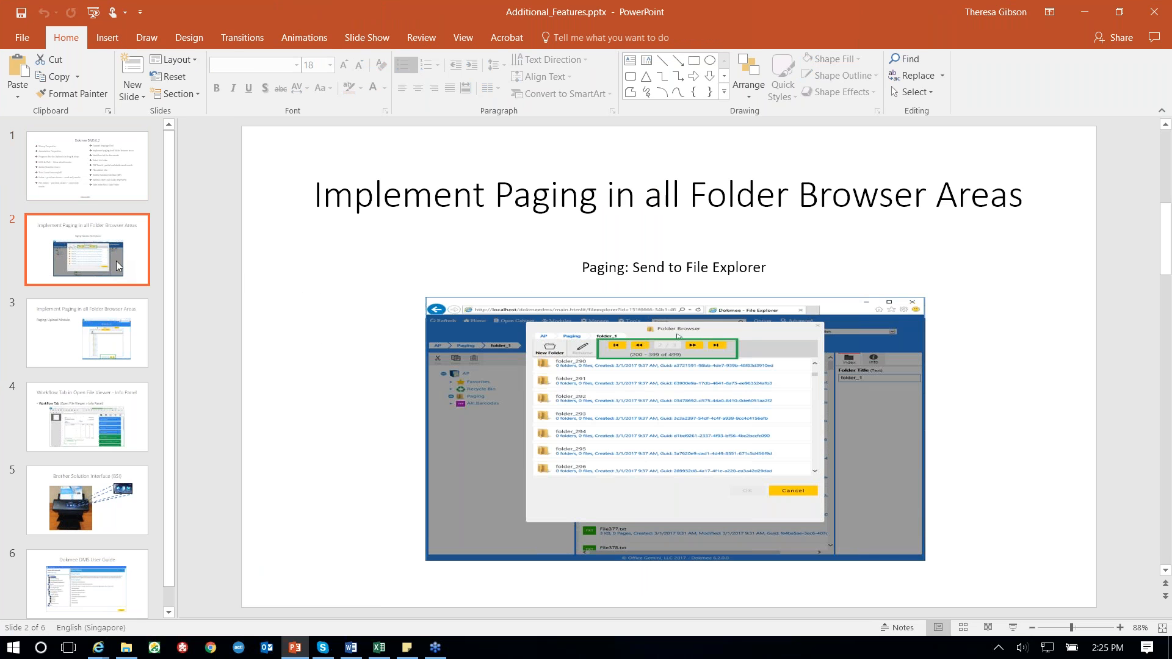
{"action": "left_click", "coordinate": [250, 287]}
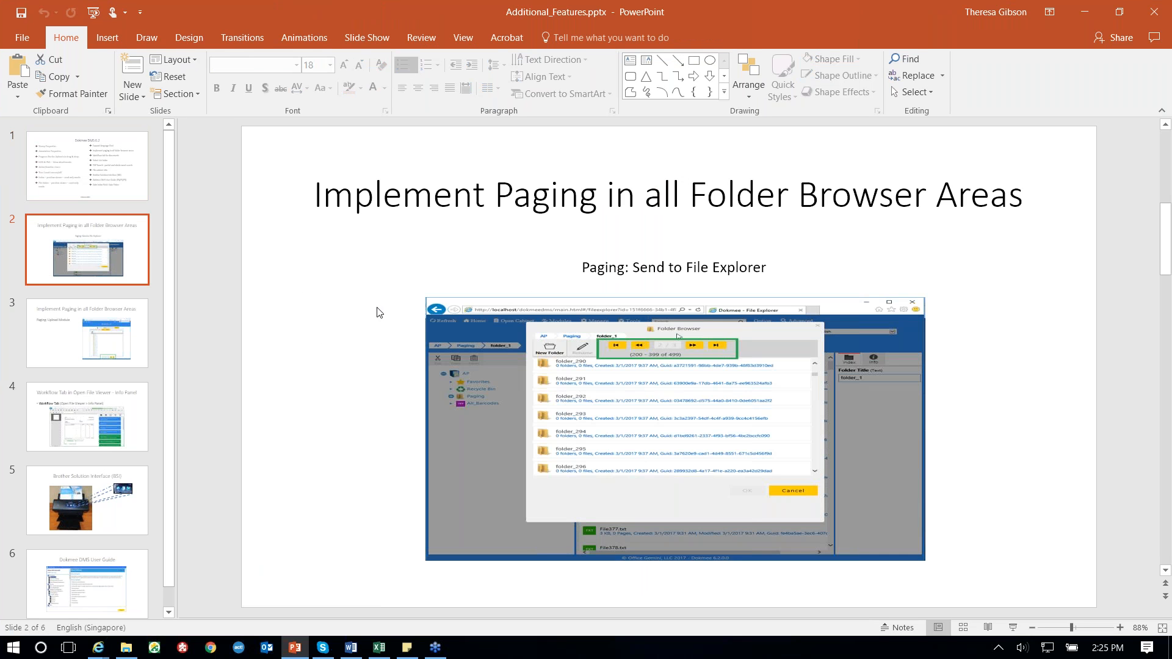
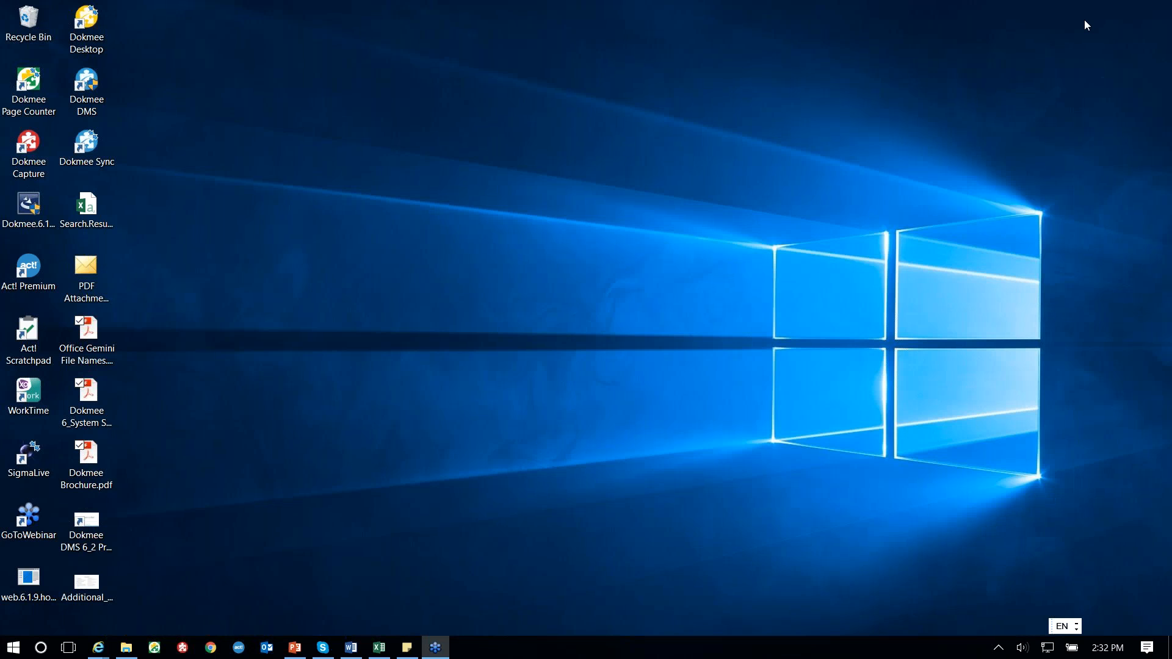
- Switch back to Dokmee in Internet Explorer and close the surplus Sample Invoice tabs, keeping one Sample Invoice 4 tab
{"action": "mouse_move", "coordinate": [98, 648]}
{"action": "left_click", "coordinate": [138, 611]}
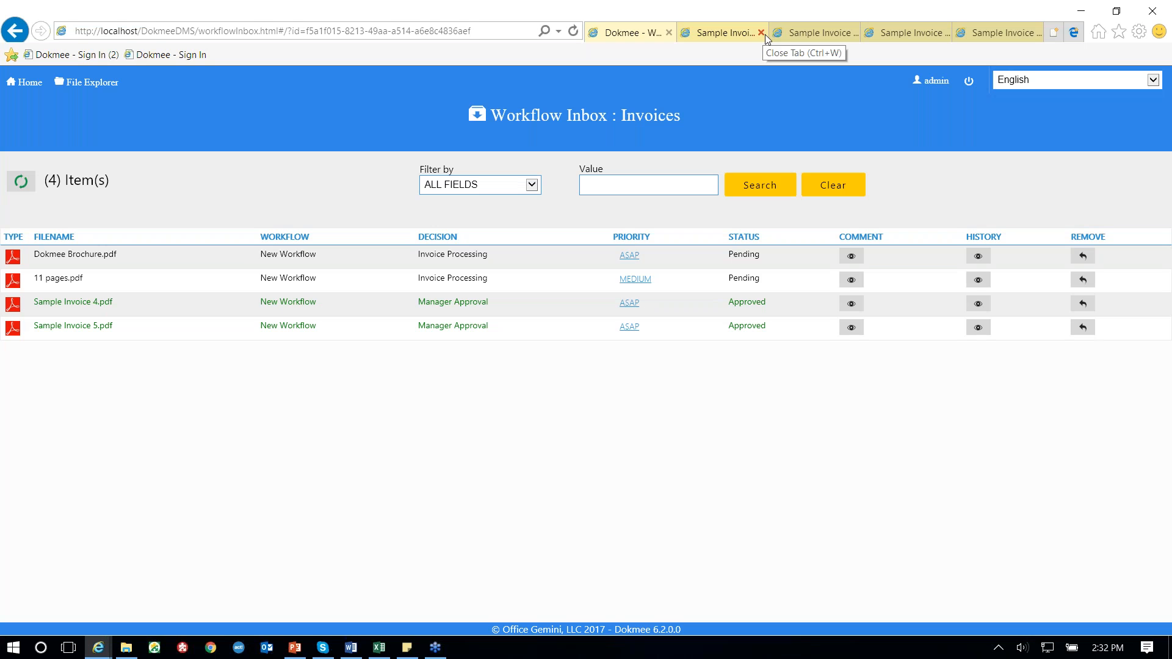
{"action": "left_click", "coordinate": [852, 32]}
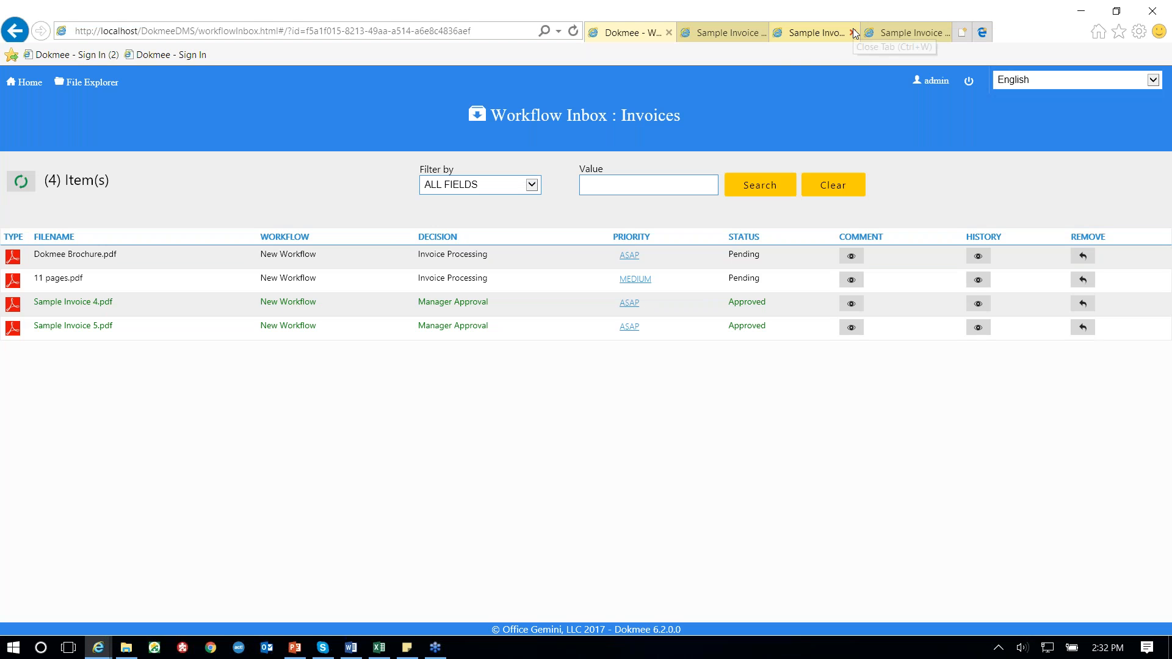
{"action": "left_click", "coordinate": [852, 32]}
{"action": "left_click", "coordinate": [852, 33]}
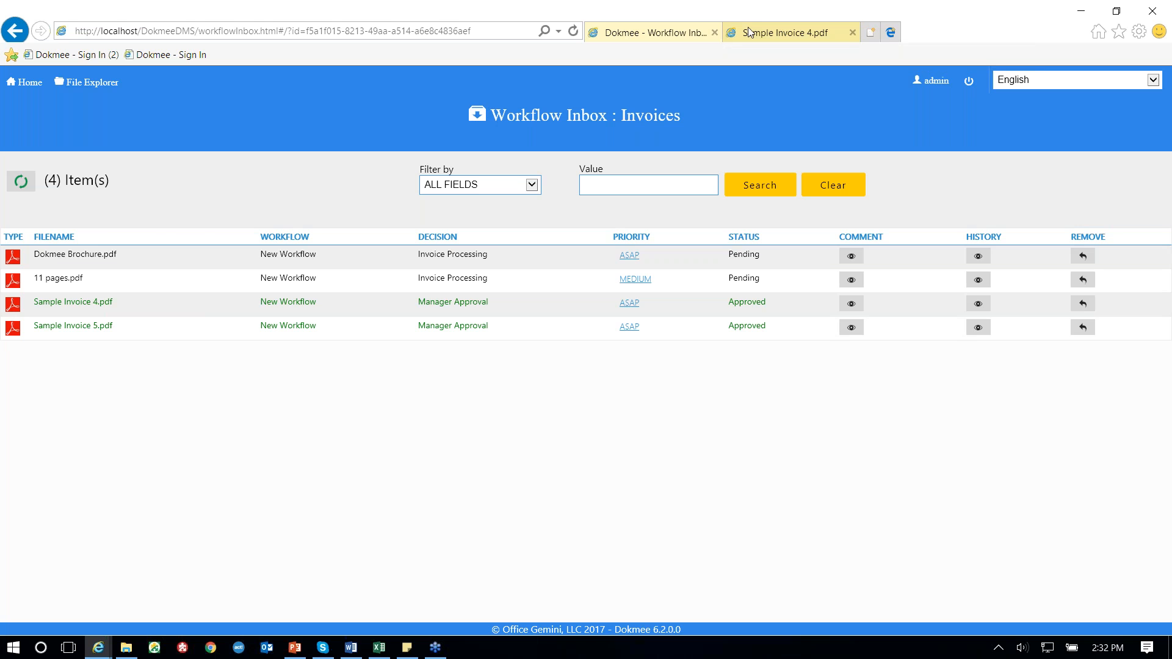
- Go from the Workflow Inbox through the File Explorer to file cabinet management and open the Invoices cabinet's index fields
{"action": "left_click", "coordinate": [86, 82]}
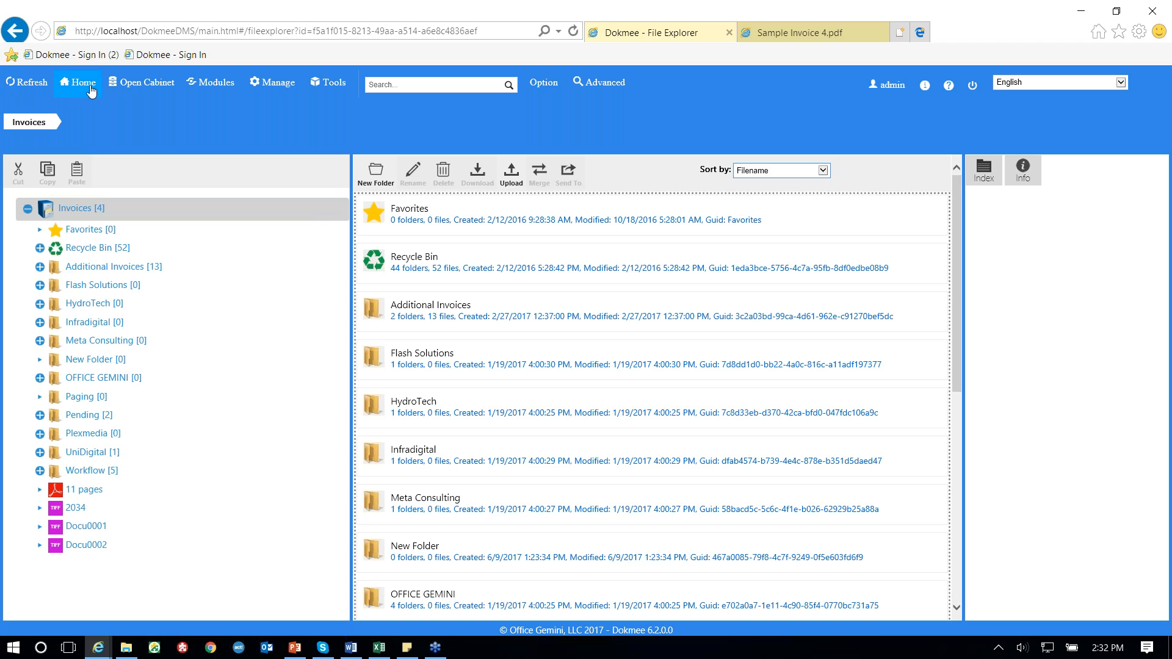
{"action": "left_click", "coordinate": [269, 88]}
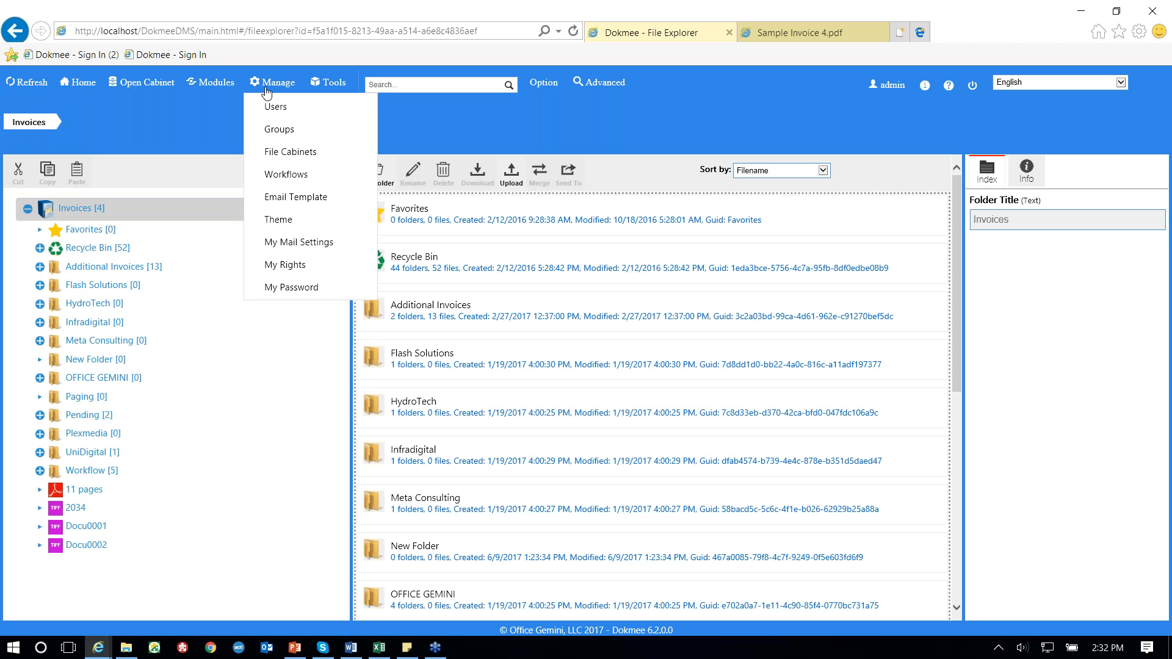
{"action": "left_click", "coordinate": [276, 151]}
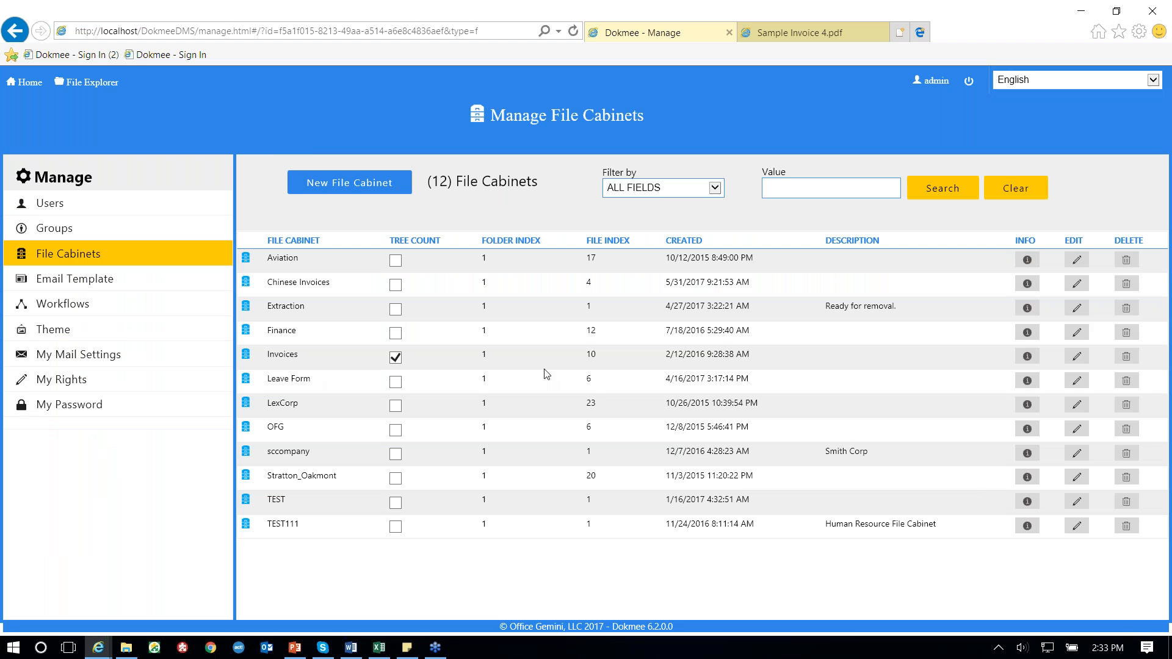
{"action": "left_click", "coordinate": [1076, 361]}
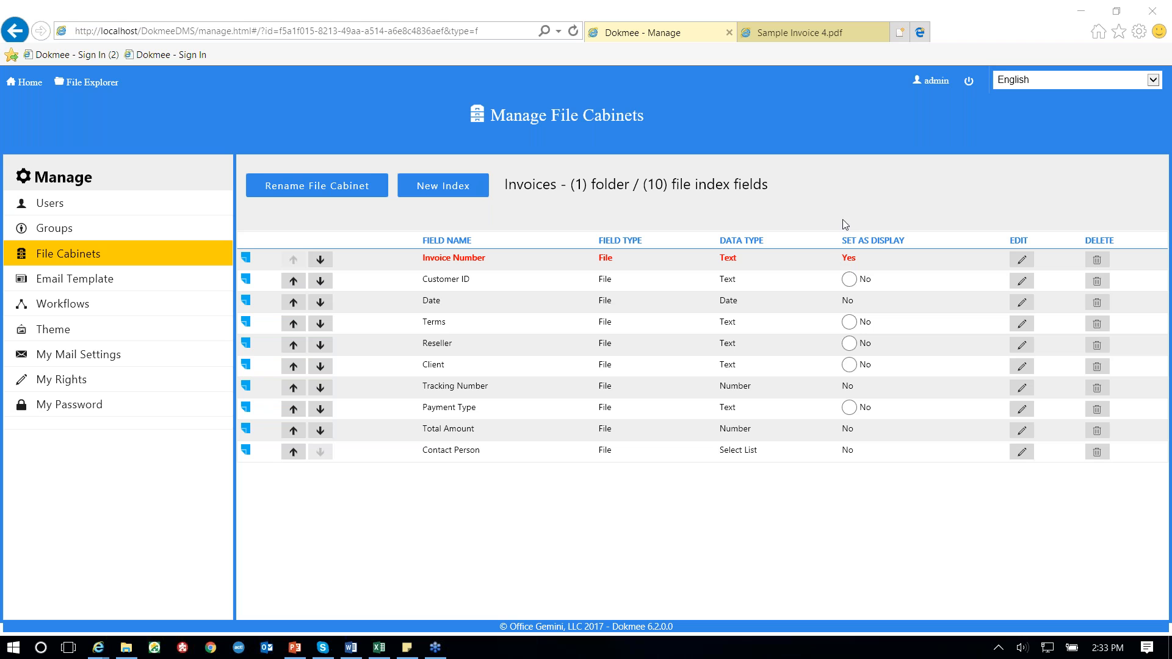
{"action": "left_click", "coordinate": [843, 174]}
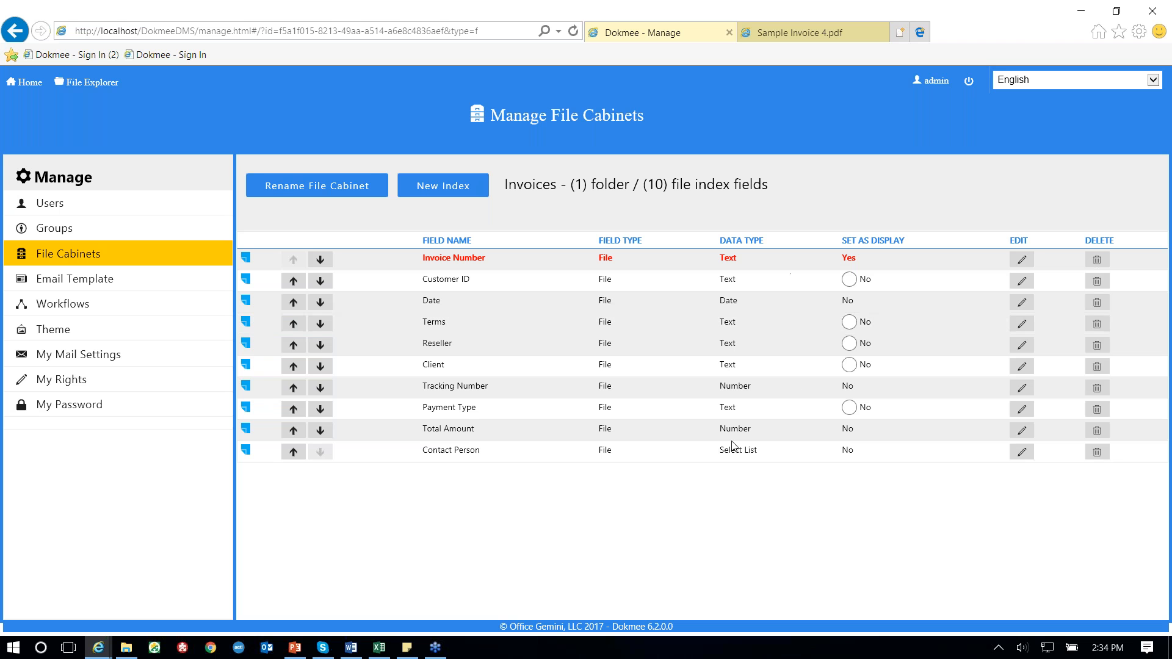
- Review the select list values of the Contact Person index field, and leave the field without changes
{"action": "left_click", "coordinate": [1022, 454]}
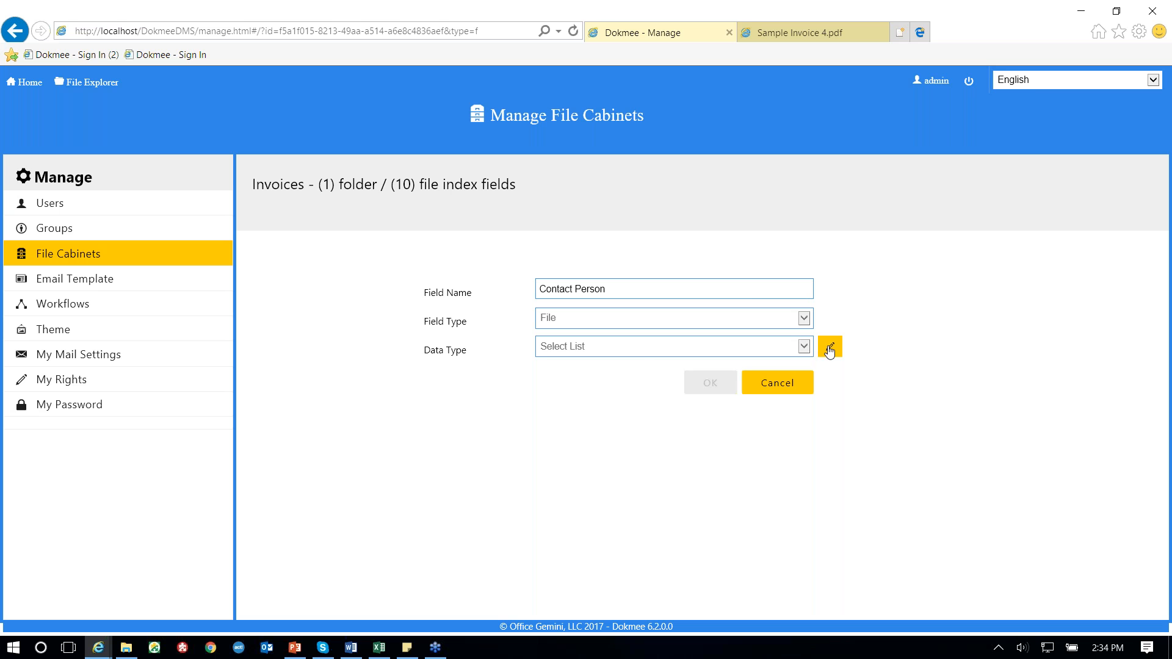
{"action": "left_click", "coordinate": [830, 348]}
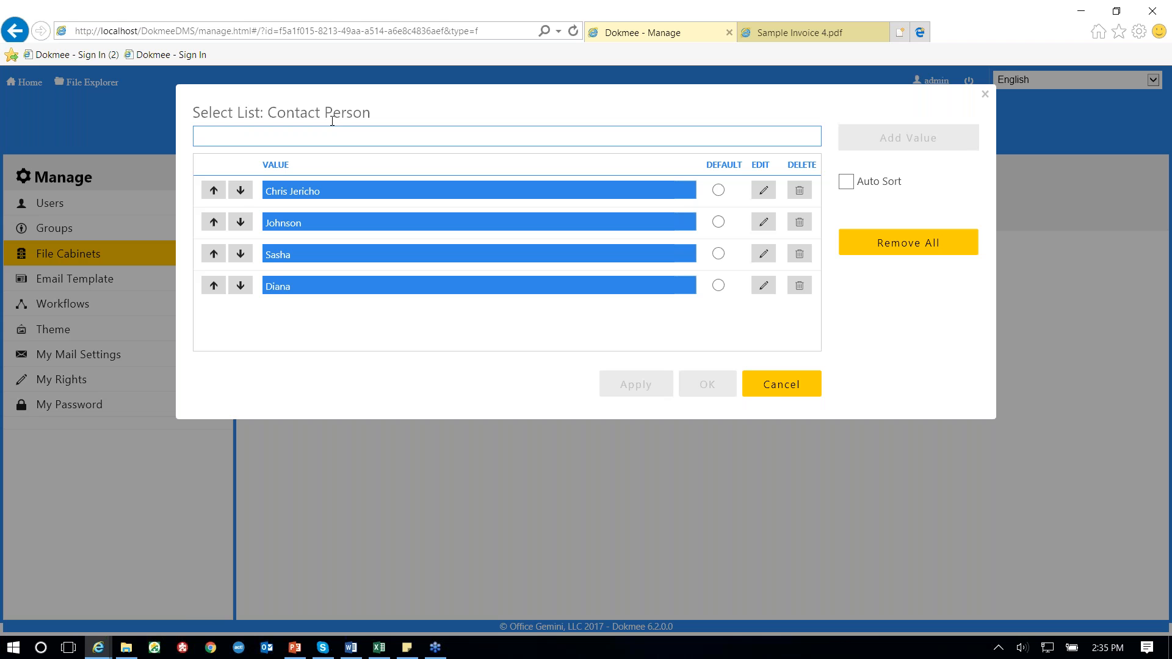
{"action": "left_click", "coordinate": [788, 391]}
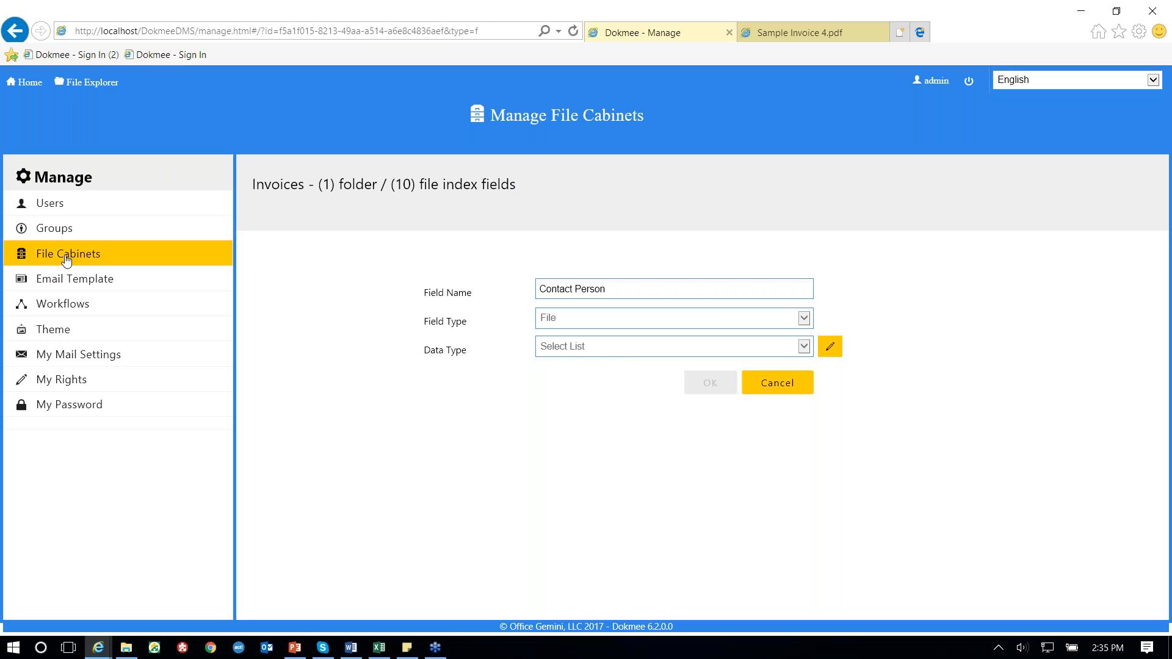
{"action": "left_click", "coordinate": [789, 391]}
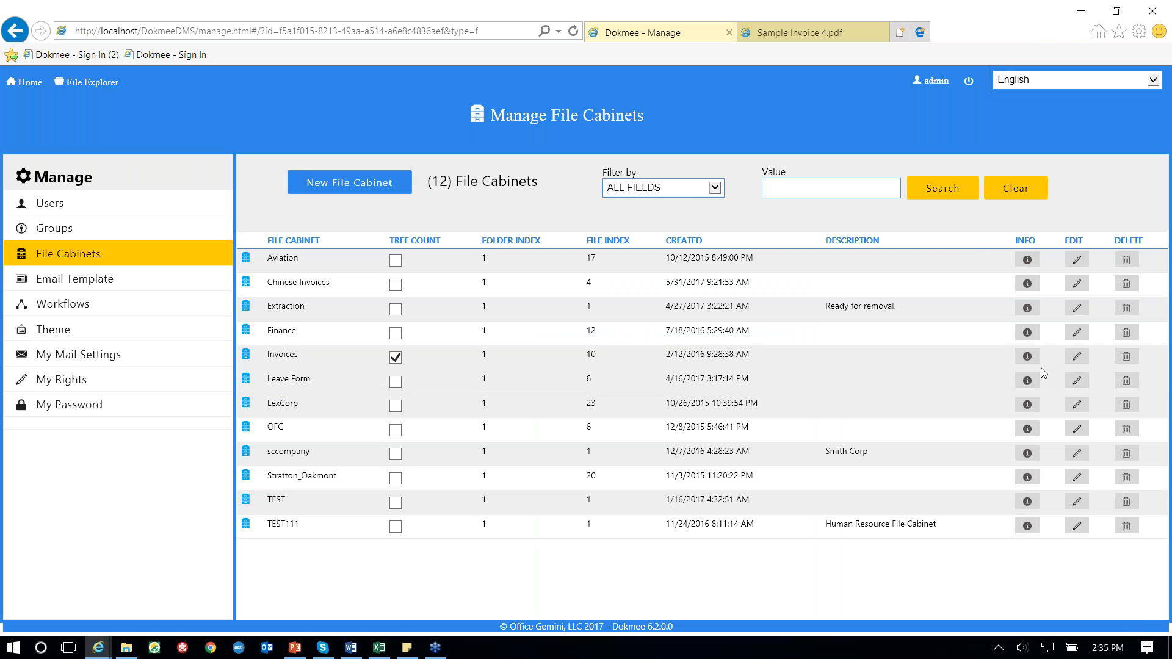
- Reopen the Invoices file cabinet's index fields and start a new index field named Accountant
{"action": "left_click", "coordinate": [1077, 357]}
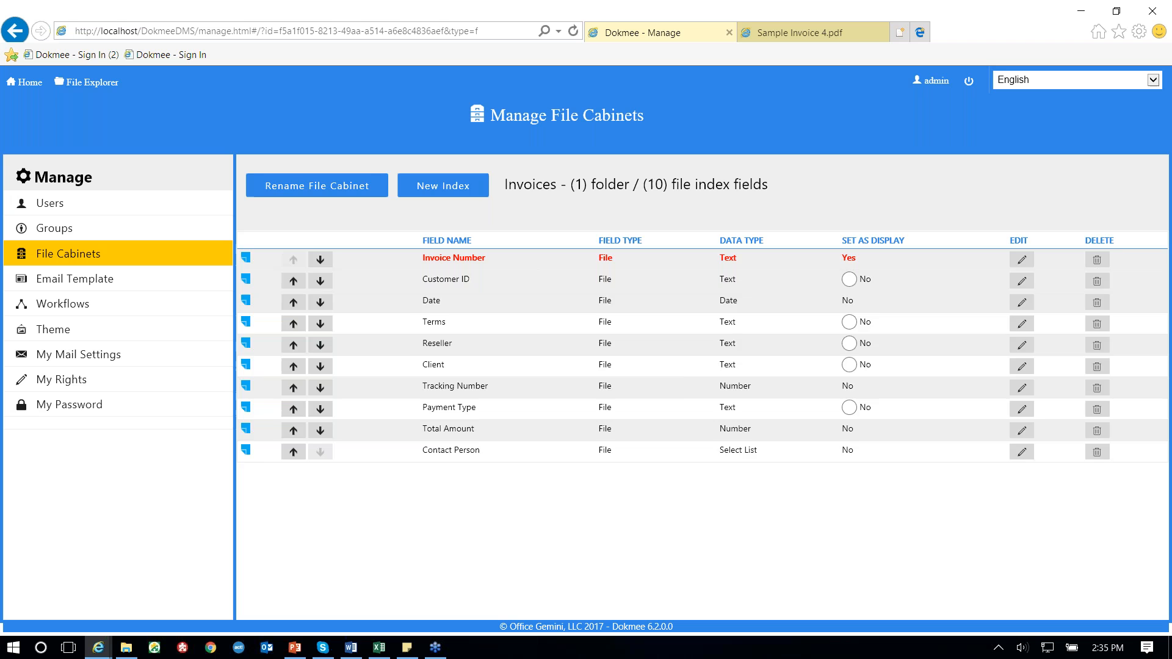
{"action": "left_click", "coordinate": [445, 185]}
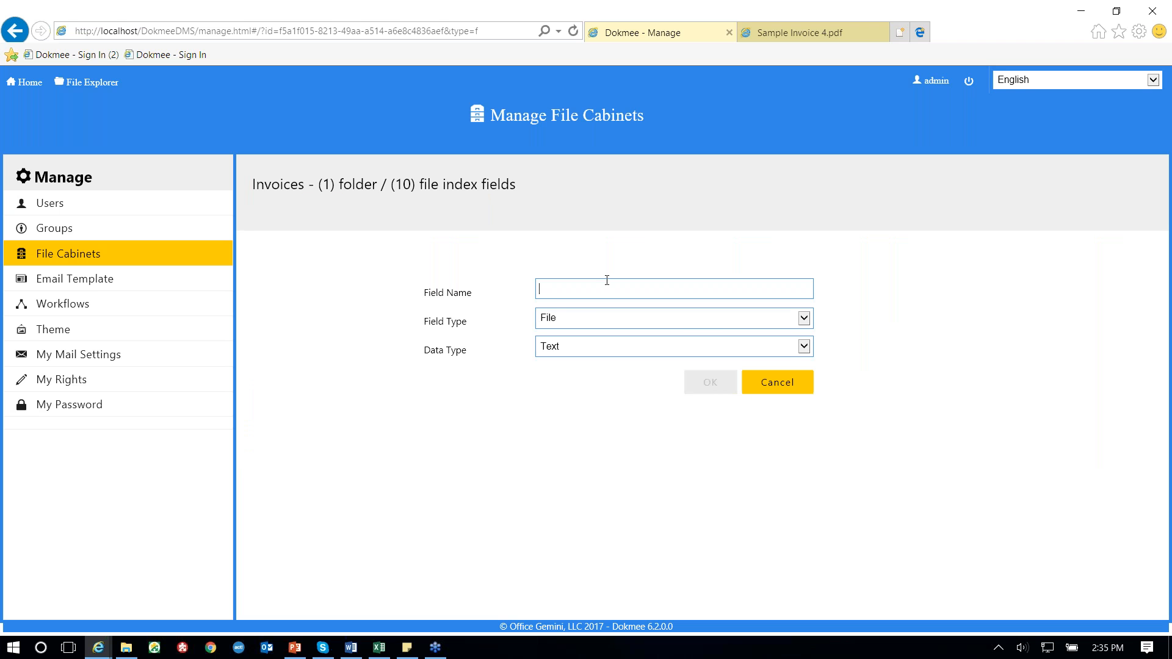
{"action": "type", "text": "M"}
{"action": "key", "text": "BackSpace"}
{"action": "type", "text": "Accountatn"}
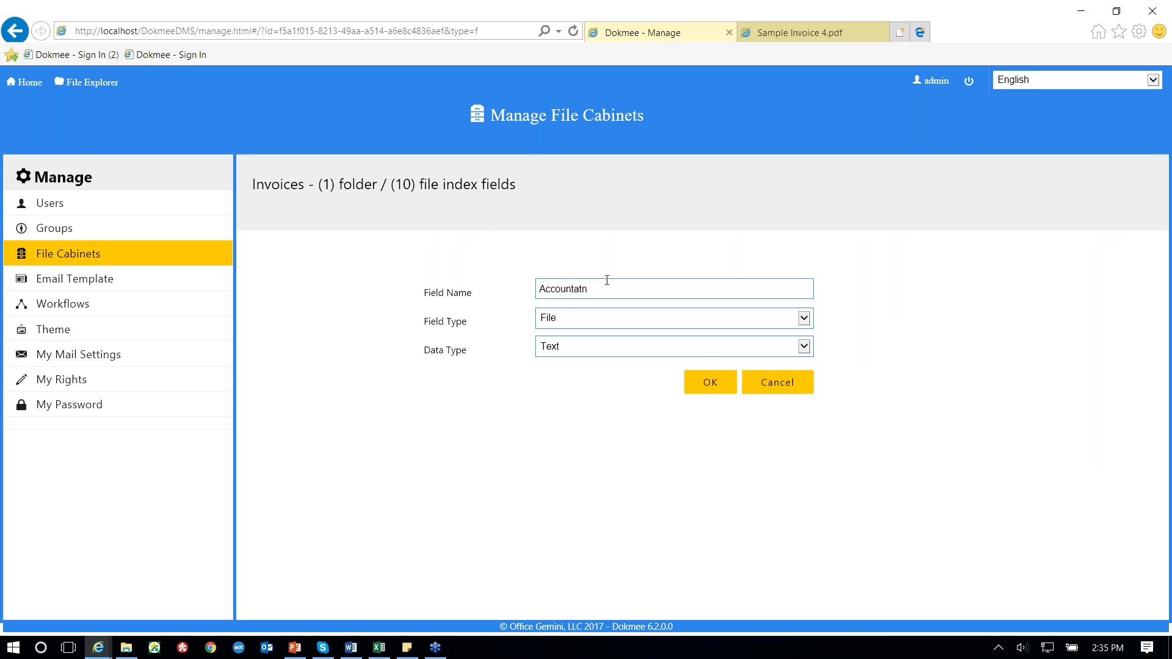
{"action": "key", "text": "BackSpace"}
{"action": "type", "text": "nt"}
- Keep File as the Accountant field's type and set its data type to Select List
{"action": "left_click", "coordinate": [804, 319]}
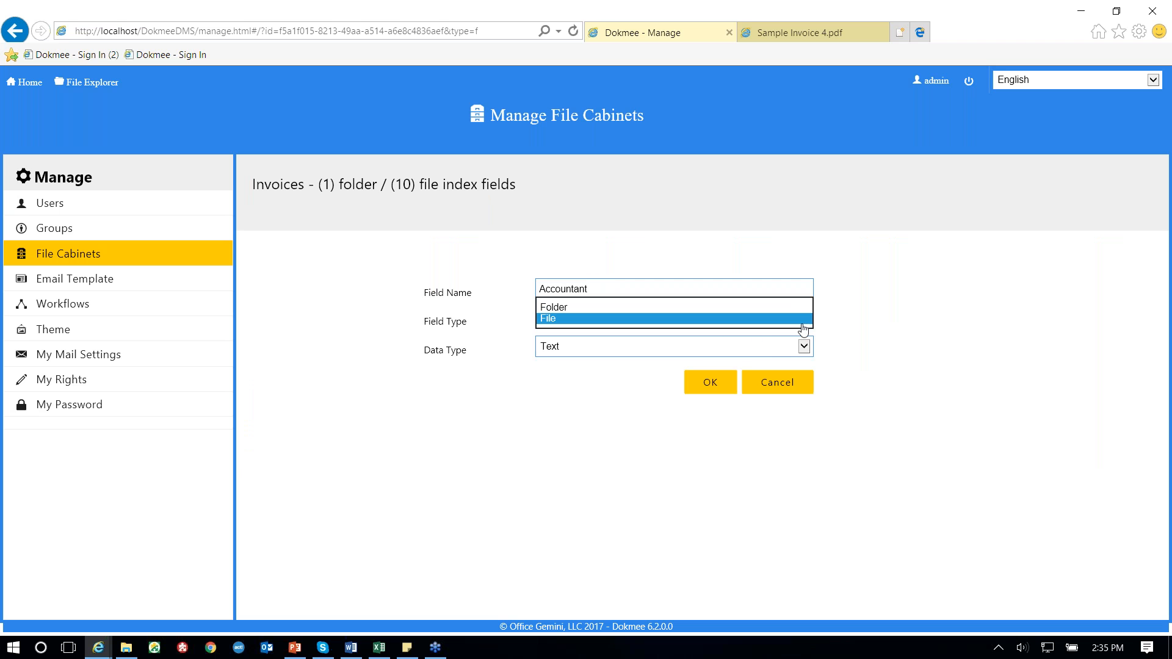
{"action": "left_click", "coordinate": [803, 318]}
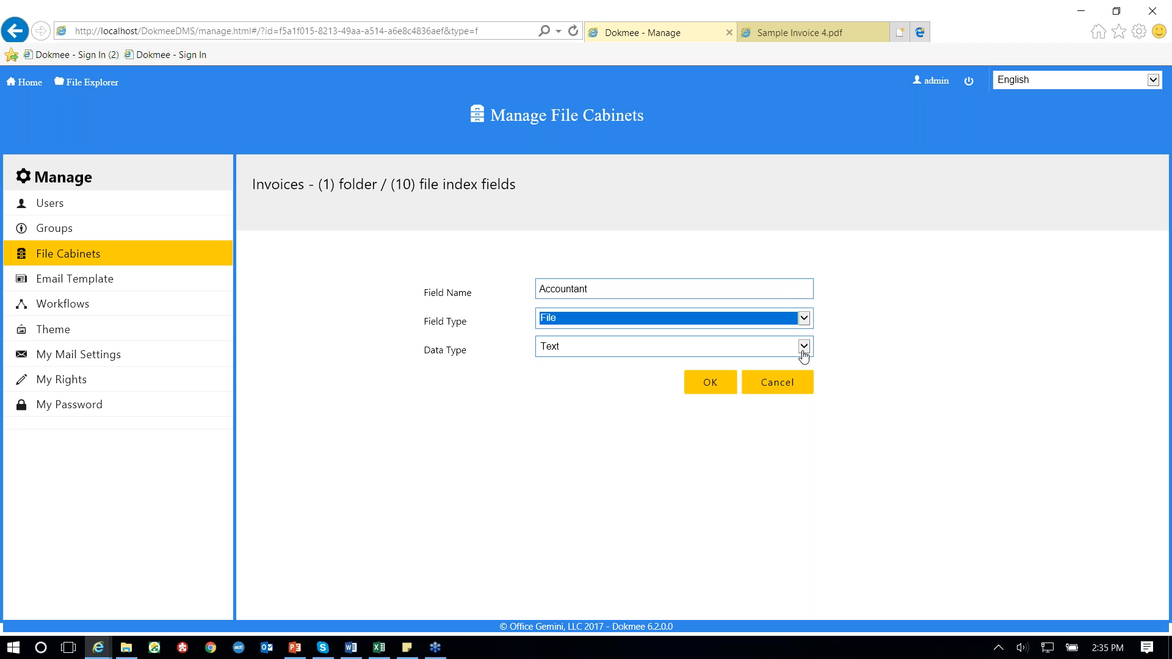
{"action": "left_click", "coordinate": [803, 347]}
{"action": "left_click", "coordinate": [803, 350]}
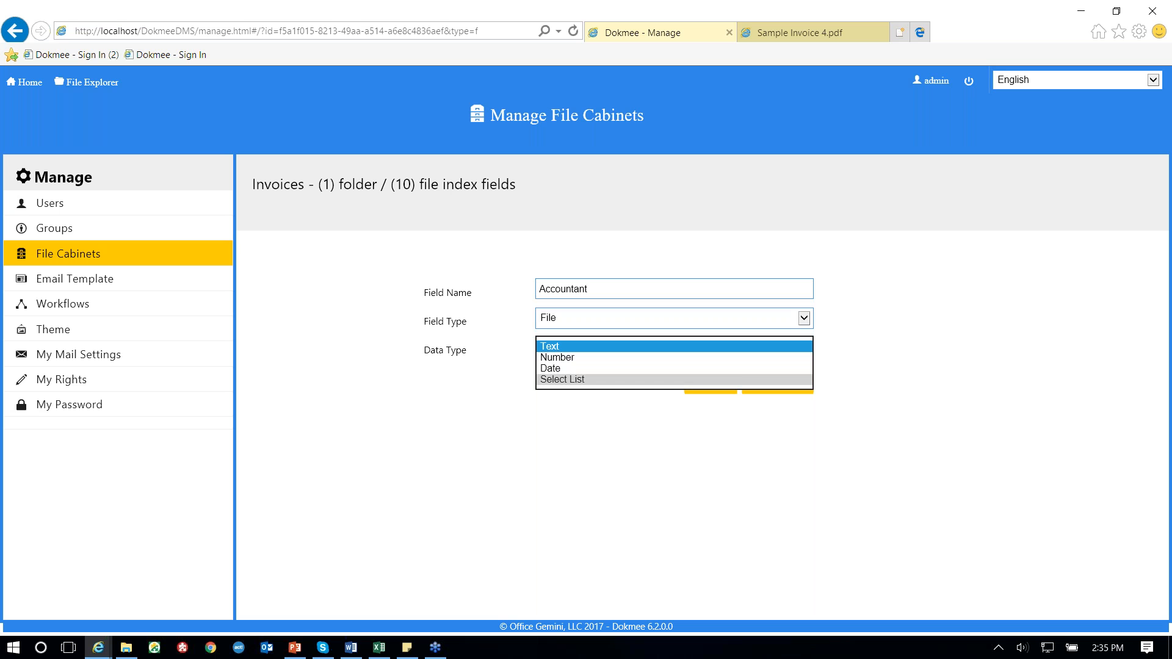
{"action": "left_click", "coordinate": [585, 379]}
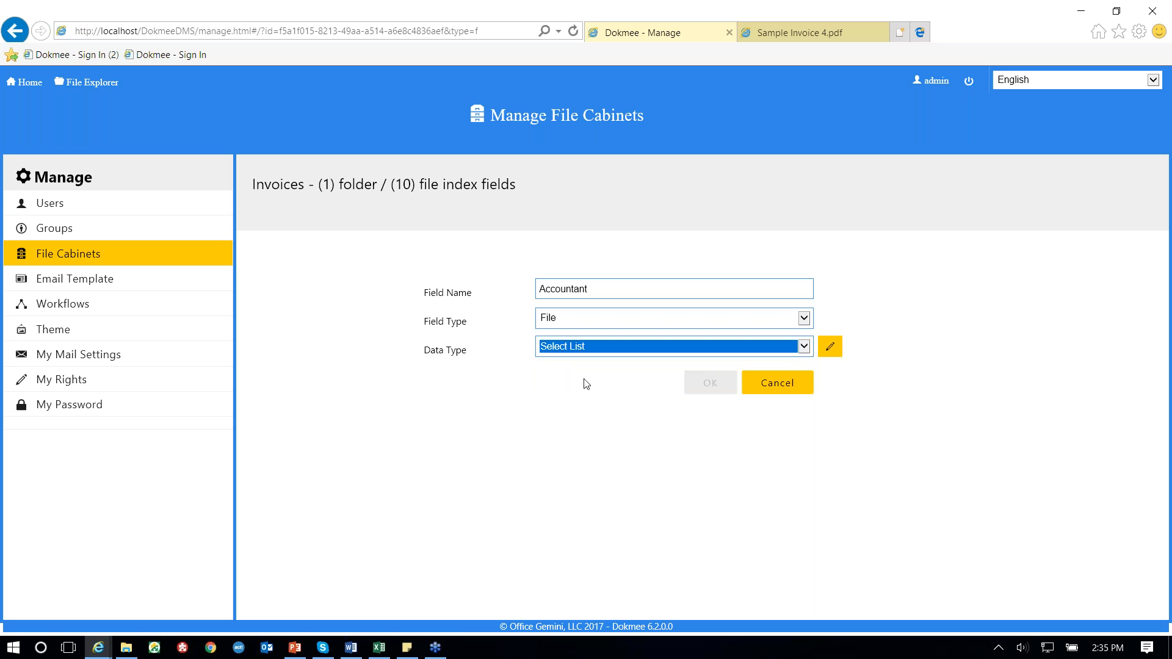
- Enter three accountants' first names as select list values for the Accountant field, and discard the list
{"action": "left_click", "coordinate": [830, 348]}
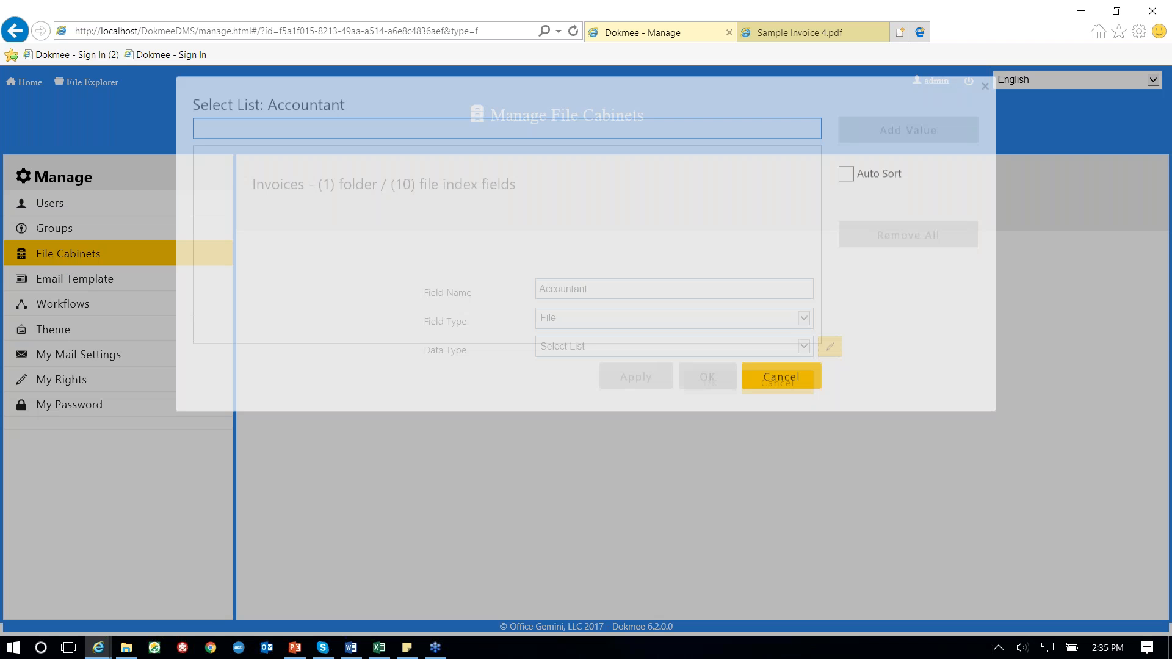
{"action": "left_click", "coordinate": [400, 136]}
{"action": "type", "text": "Marissa"}
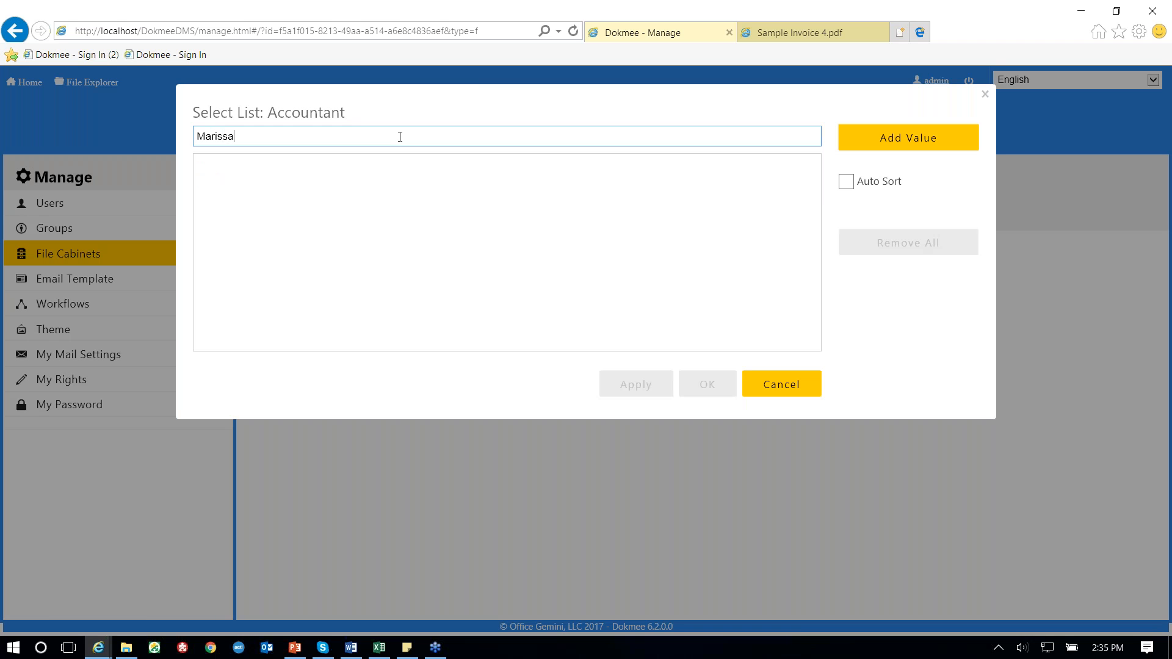
{"action": "left_click", "coordinate": [908, 138]}
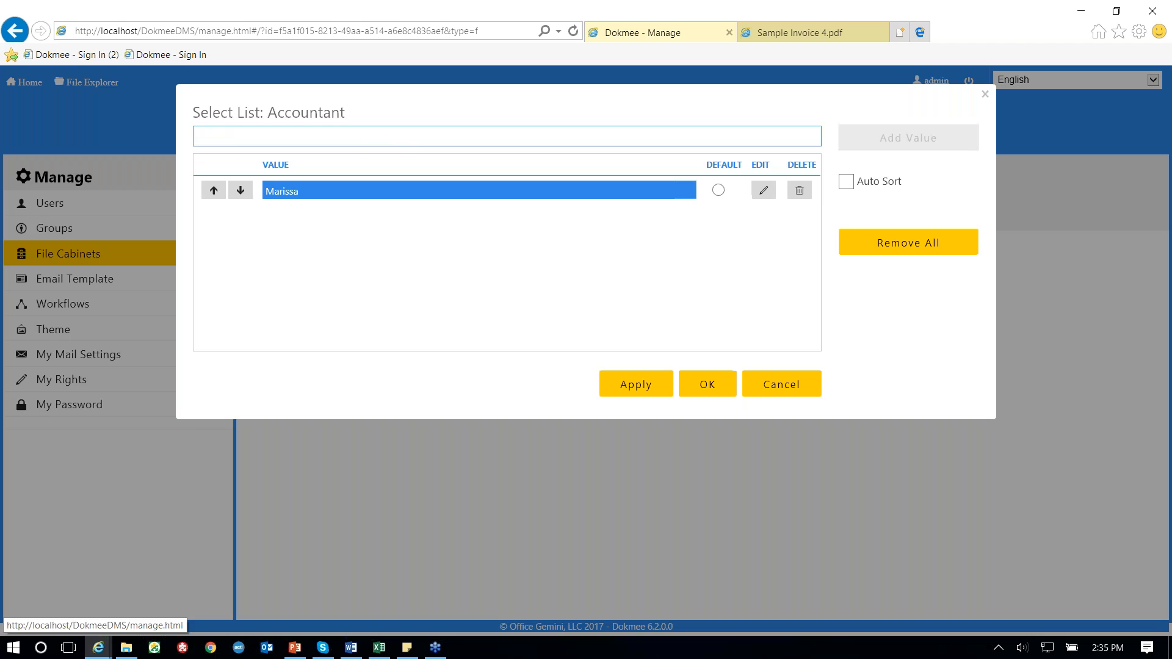
{"action": "type", "text": "Julia"}
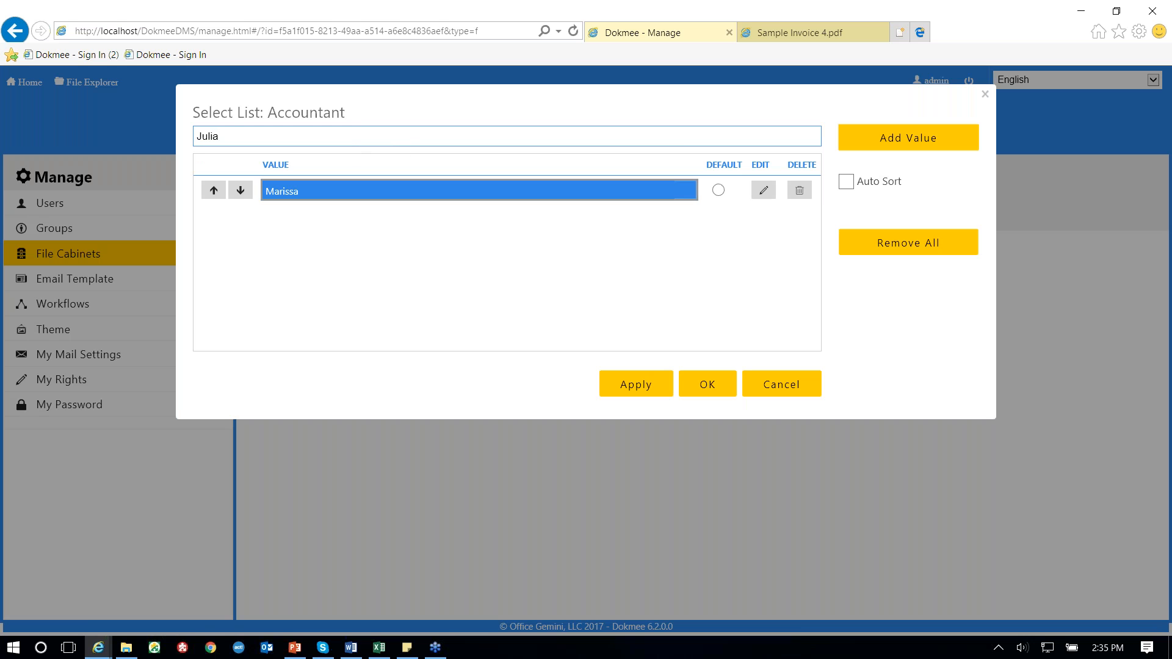
{"action": "key", "text": "Return"}
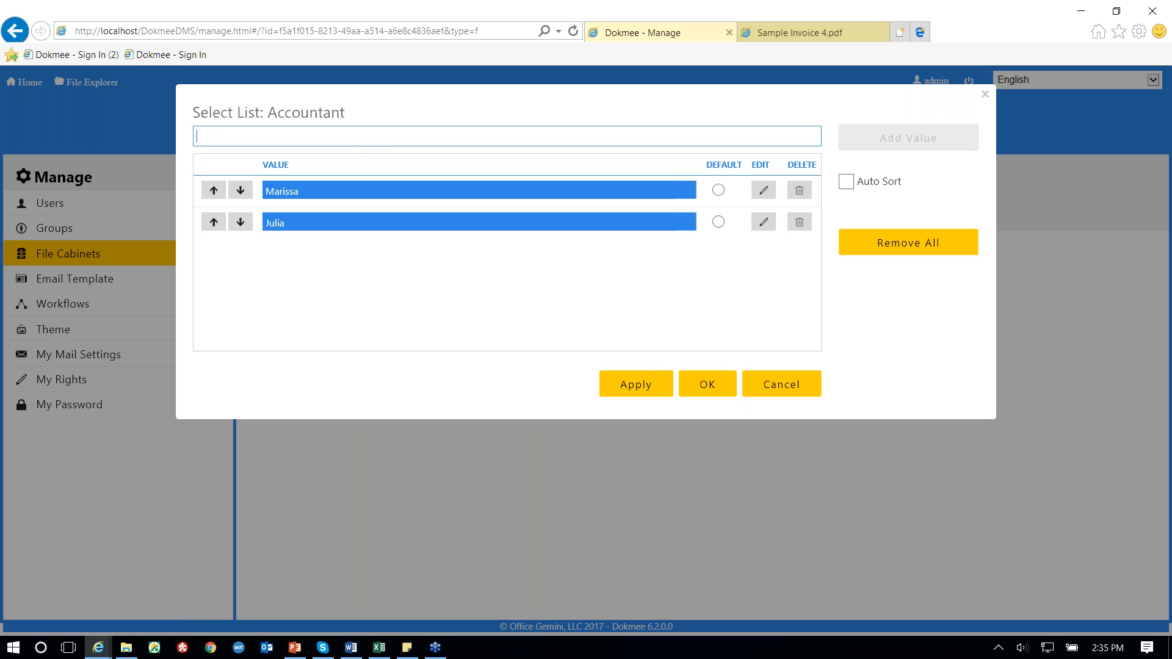
{"action": "type", "text": "Chris"}
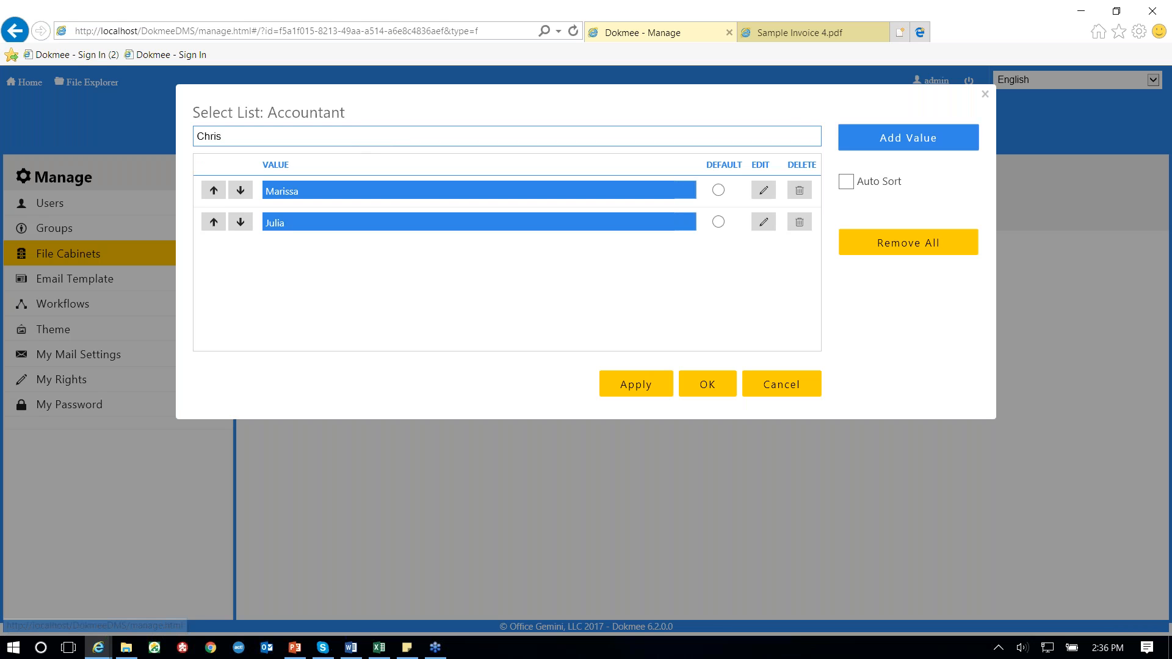
{"action": "left_click", "coordinate": [850, 148]}
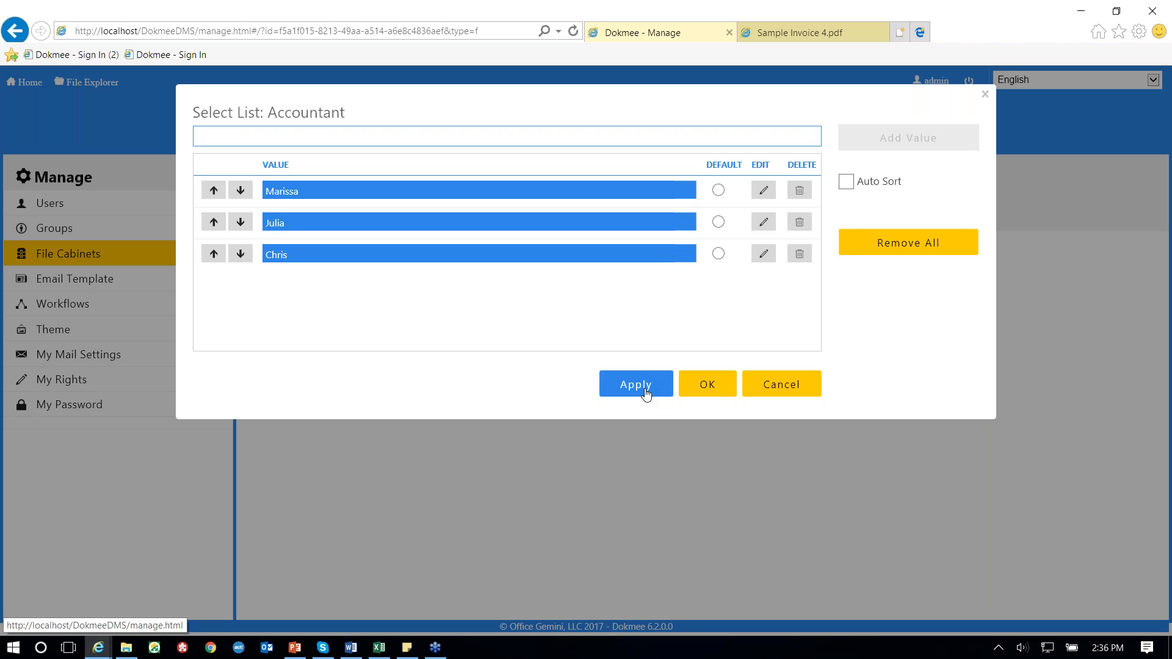
{"action": "left_click", "coordinate": [784, 392]}
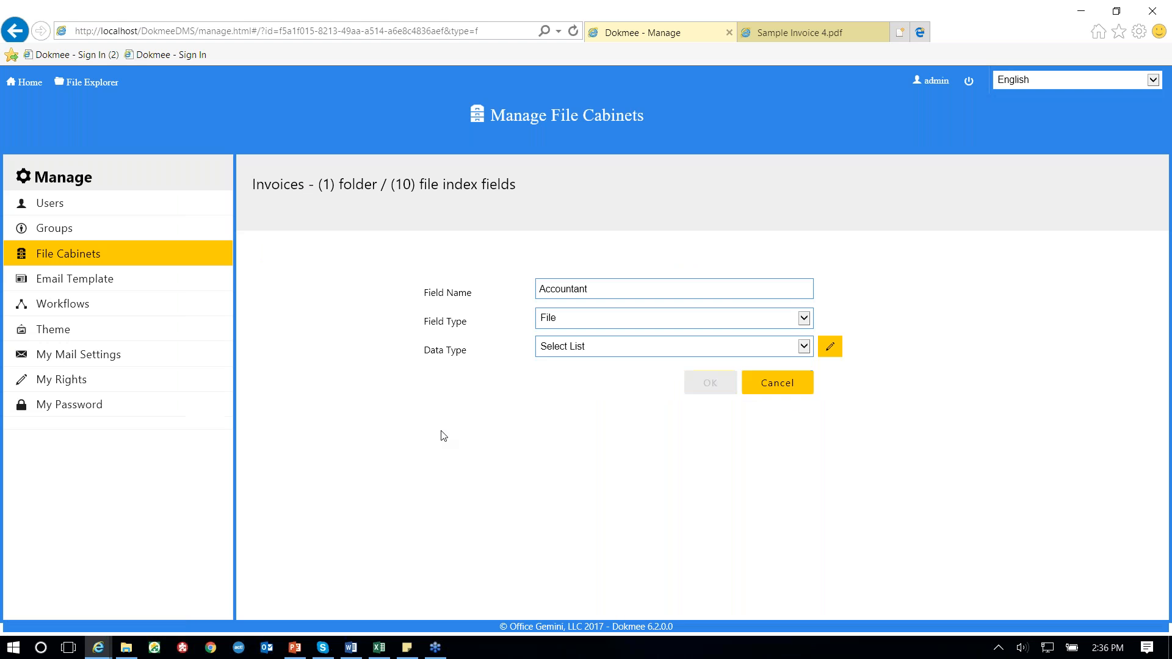
- Go to the open Sample Invoice 4.pdf and choose the second listed contact as its Contact Person
{"action": "left_click", "coordinate": [812, 31]}
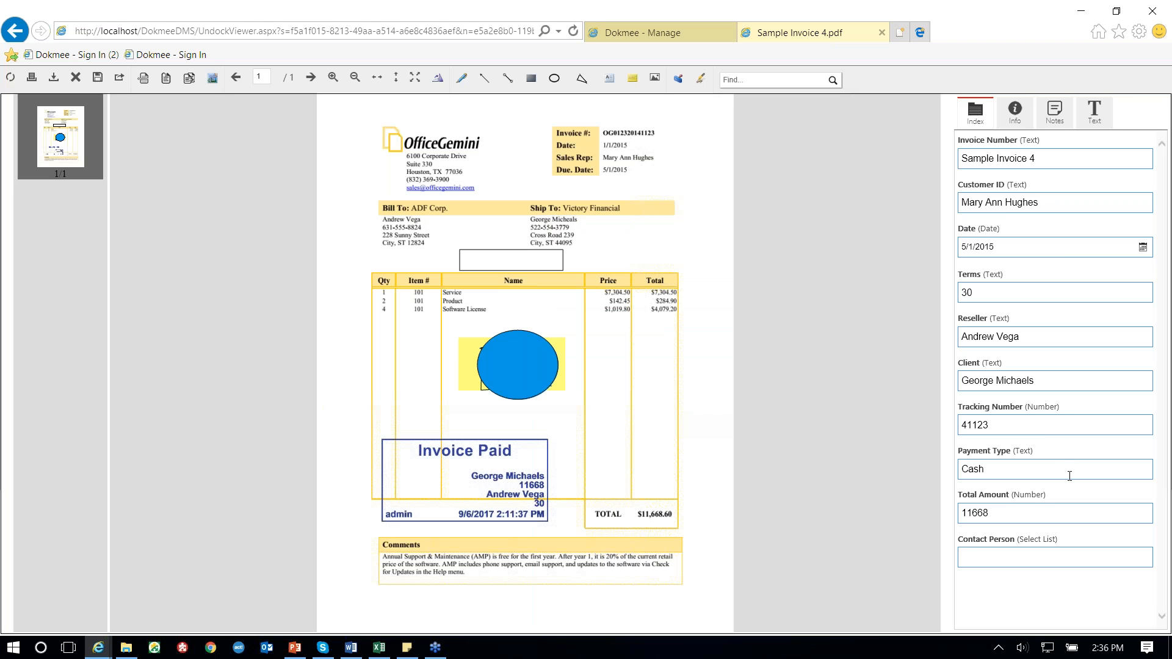
{"action": "left_click", "coordinate": [1087, 558]}
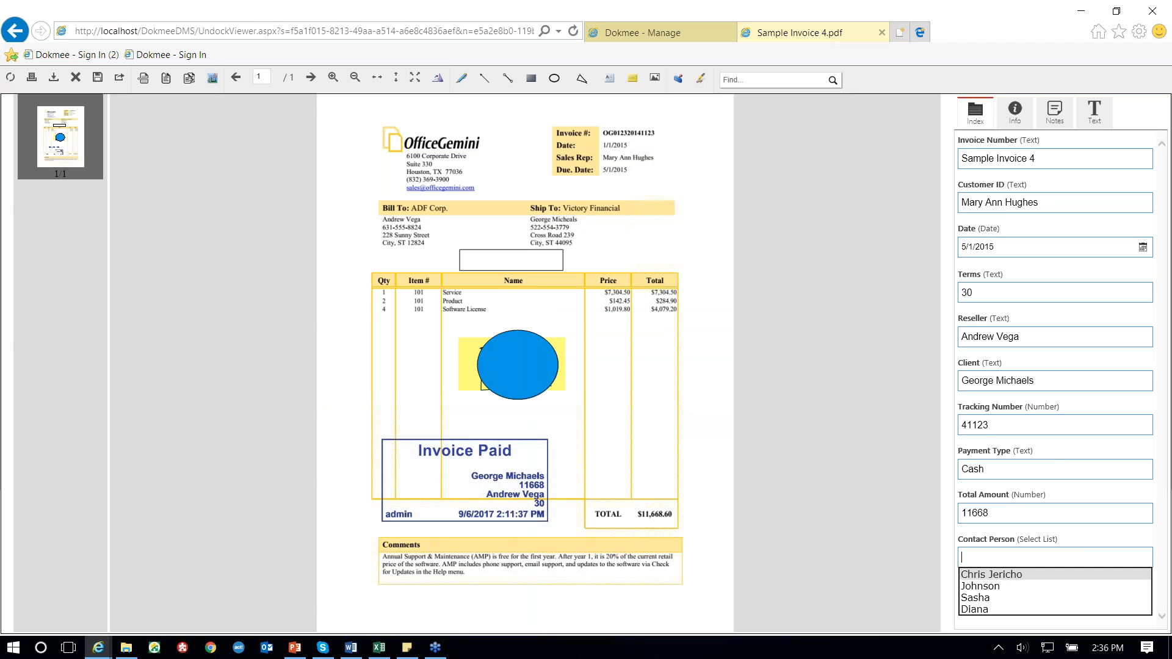
{"action": "left_click", "coordinate": [1001, 589]}
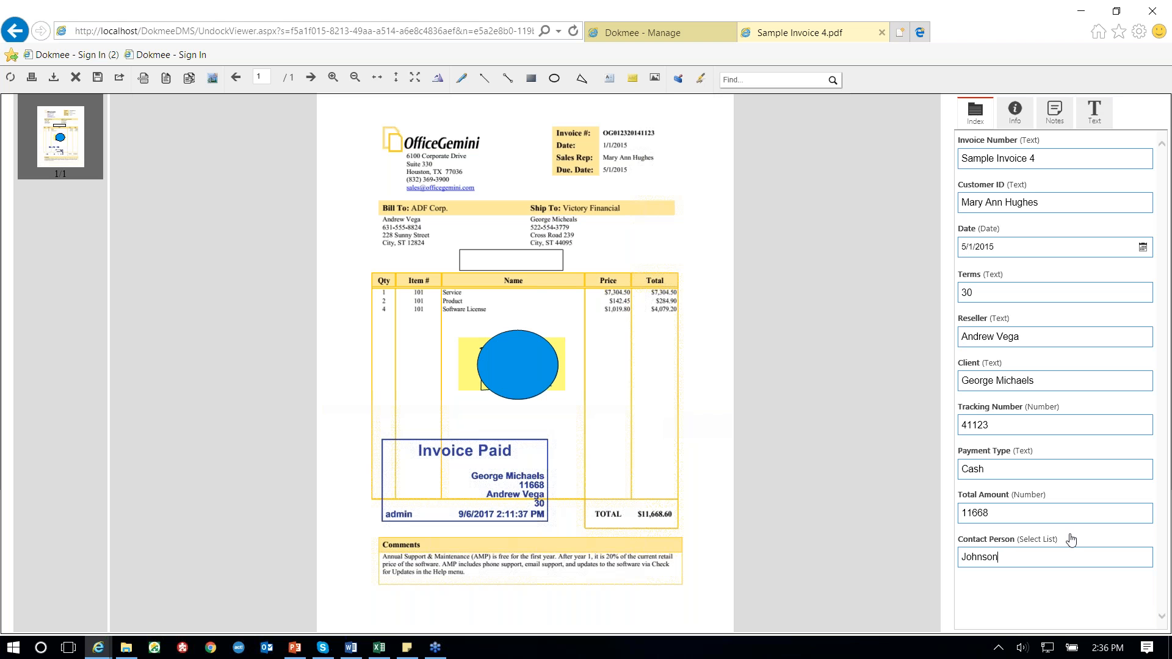
{"action": "left_click", "coordinate": [835, 81]}
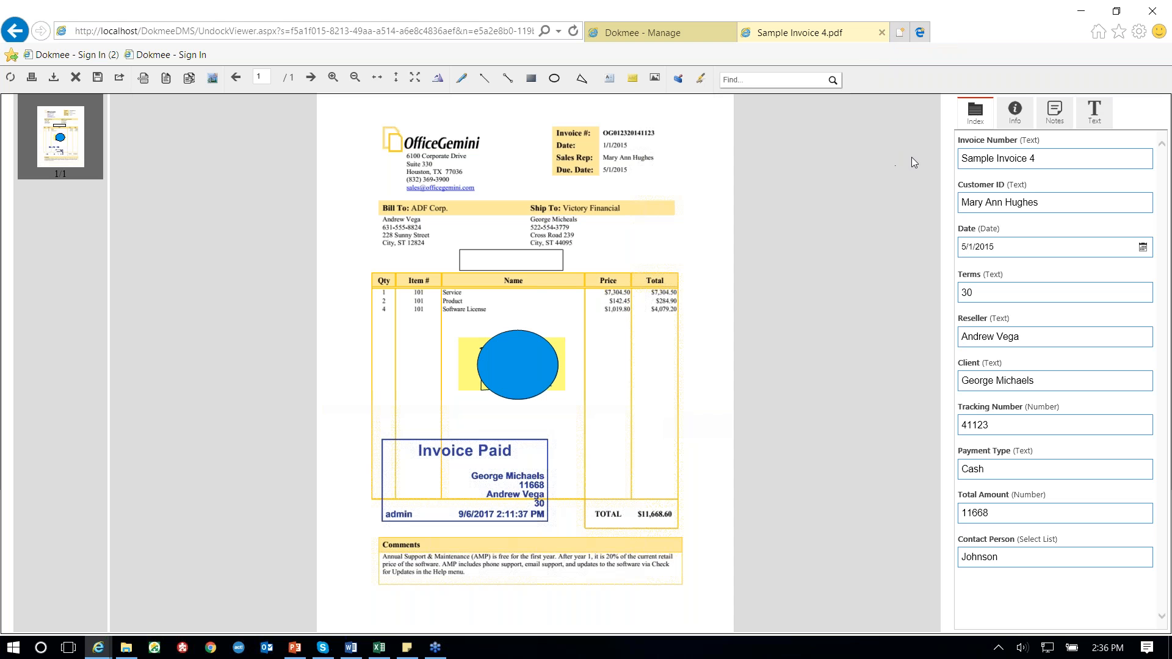
- Browse the invoice's Date field calendar forward from May 2015 month by month without choosing a date
{"action": "left_click", "coordinate": [1144, 248]}
{"action": "left_click", "coordinate": [1083, 246]}
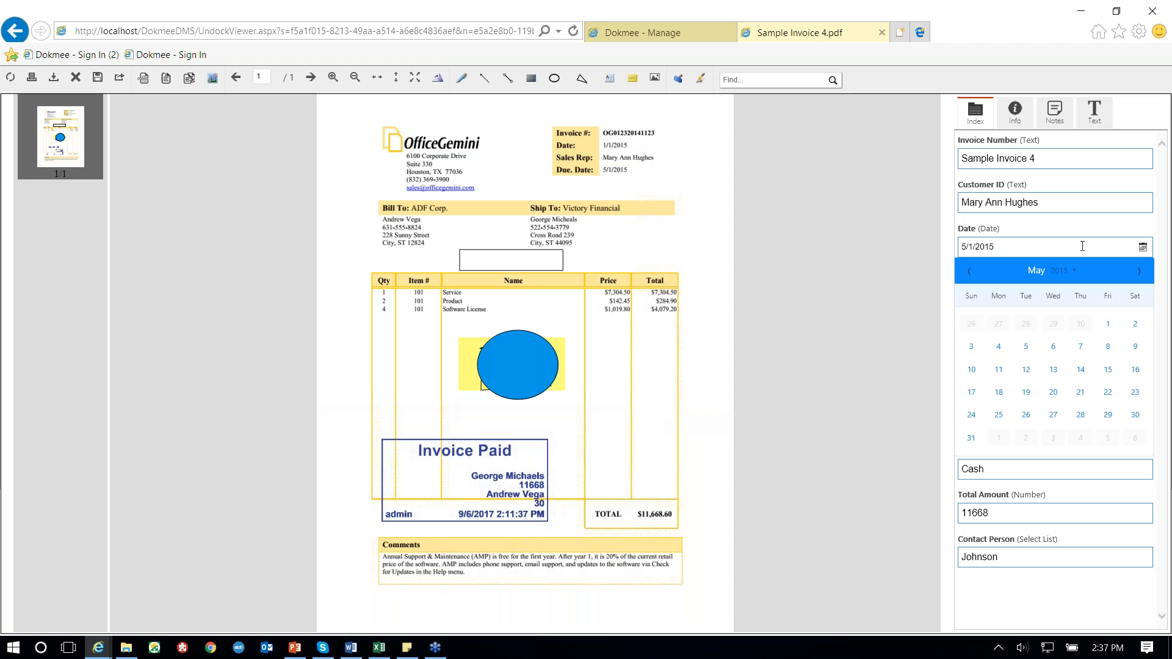
{"action": "left_click", "coordinate": [1140, 271]}
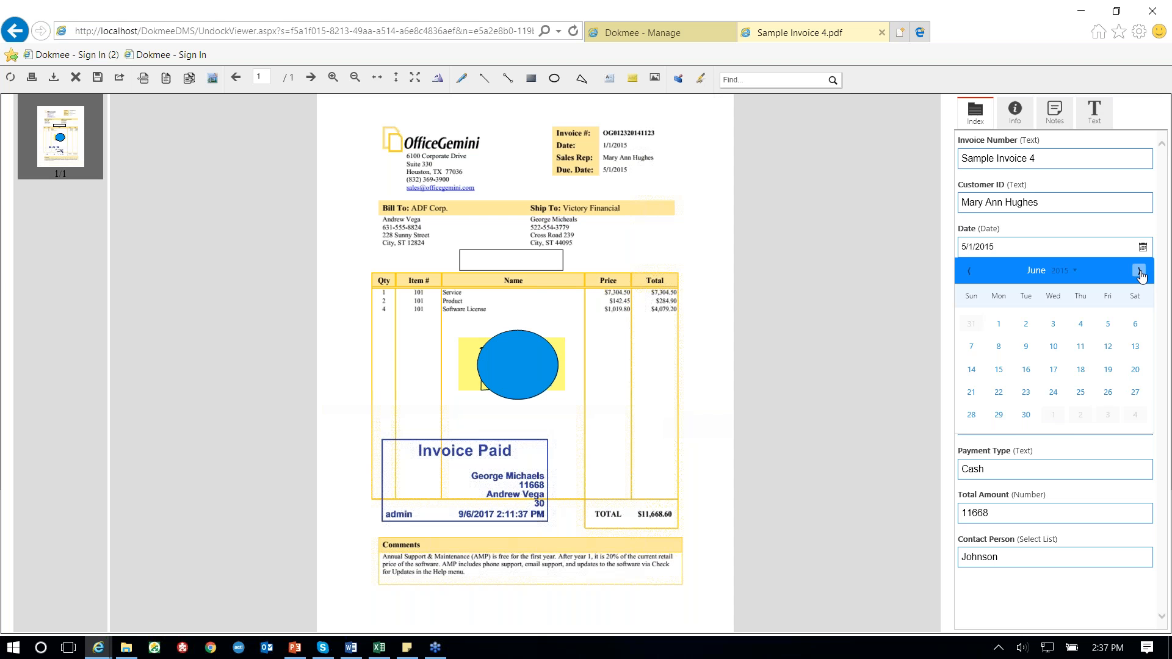
{"action": "left_click", "coordinate": [1140, 270]}
{"action": "left_click", "coordinate": [1140, 270]}
{"action": "left_click", "coordinate": [1139, 271]}
{"action": "left_click", "coordinate": [1140, 270]}
{"action": "left_click", "coordinate": [1140, 270]}
{"action": "left_click", "coordinate": [1139, 270]}
{"action": "left_click", "coordinate": [1139, 270]}
{"action": "left_click", "coordinate": [1140, 270]}
{"action": "left_click", "coordinate": [1140, 270]}
{"action": "left_click", "coordinate": [1139, 270]}
{"action": "left_click", "coordinate": [1139, 271]}
- Show the invoice's extracted text and search the document for "soft"
{"action": "left_click", "coordinate": [1093, 116]}
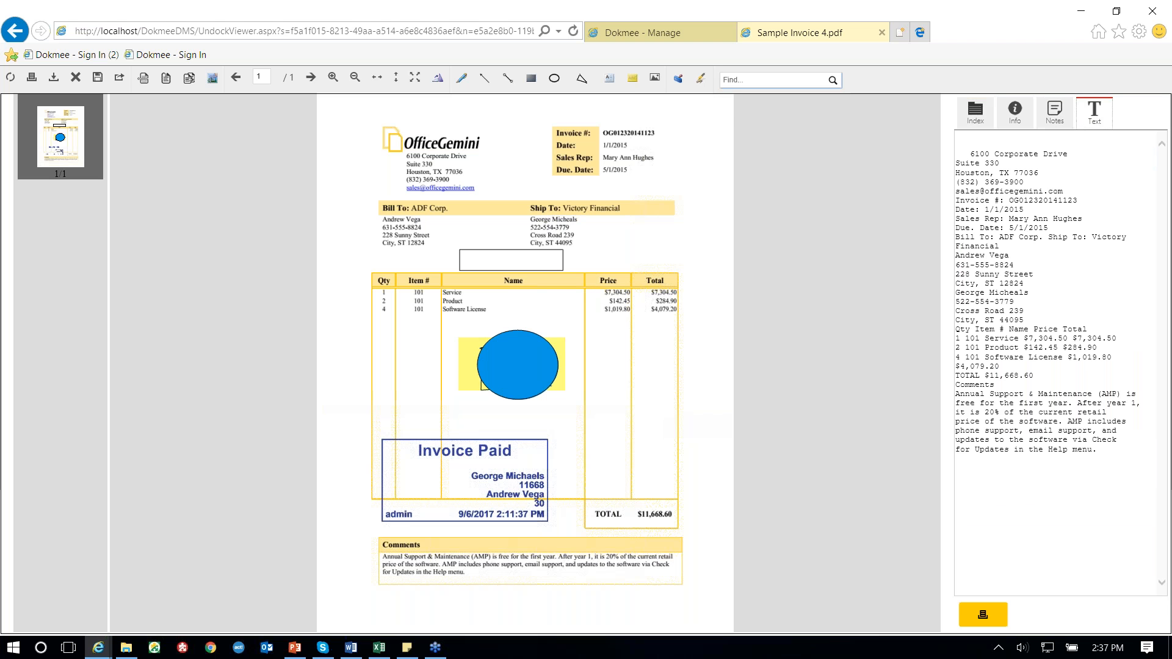
{"action": "left_click", "coordinate": [794, 80]}
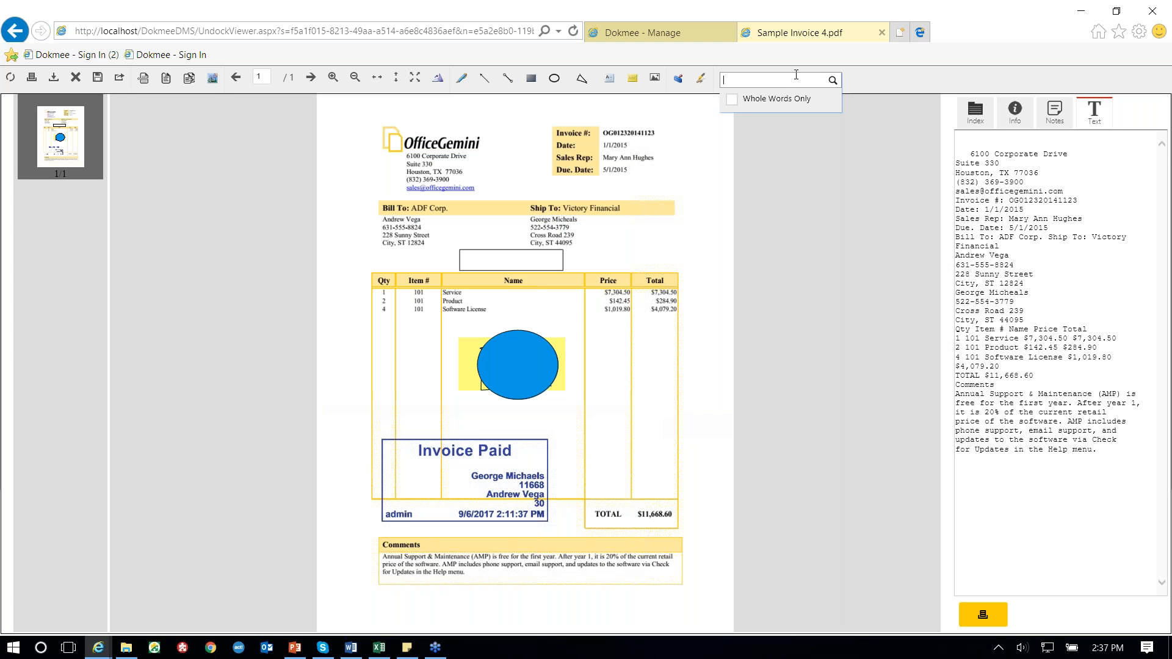
{"action": "type", "text": "soft"}
{"action": "key", "text": "Return"}
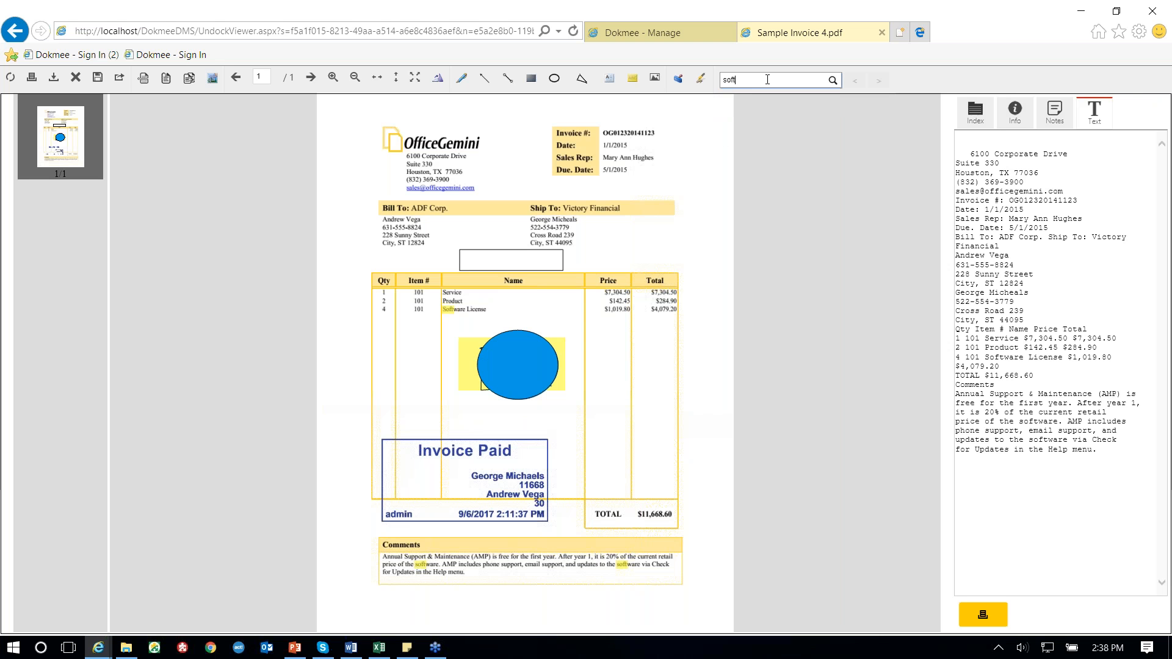
- Replace the search term with "software" and find it in the invoice as whole words only
{"action": "key", "text": "ctrl+a"}
{"action": "key", "text": "BackSpace"}
{"action": "key", "text": "Return"}
{"action": "left_click", "coordinate": [757, 81]}
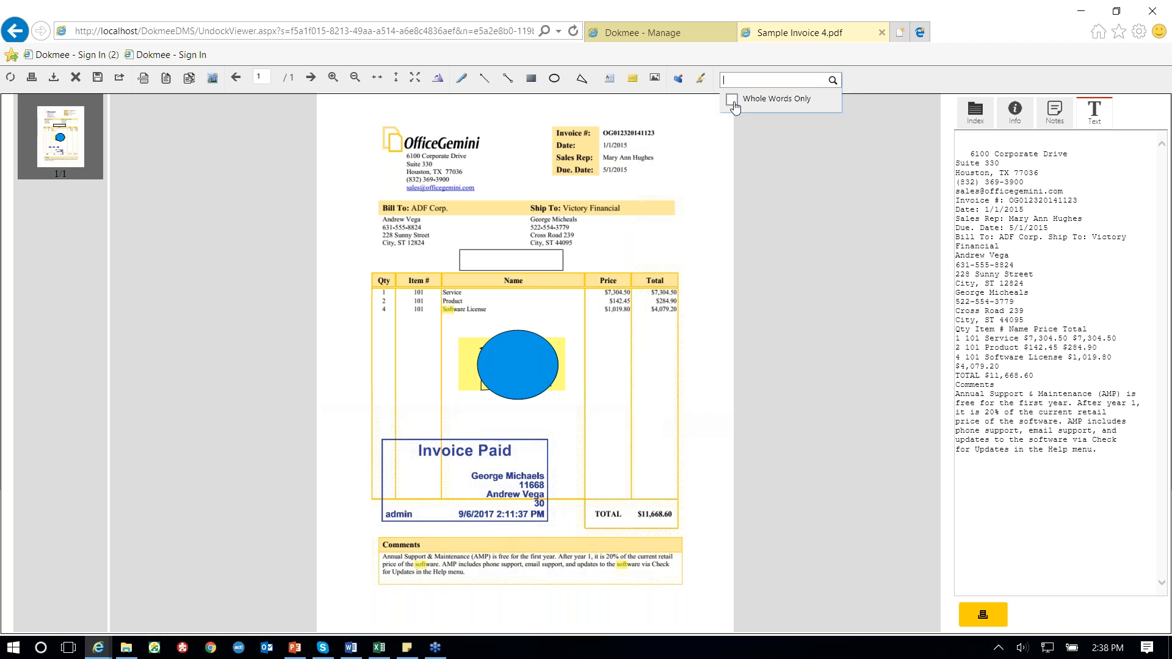
{"action": "type", "text": "software"}
{"action": "key", "text": "Return"}
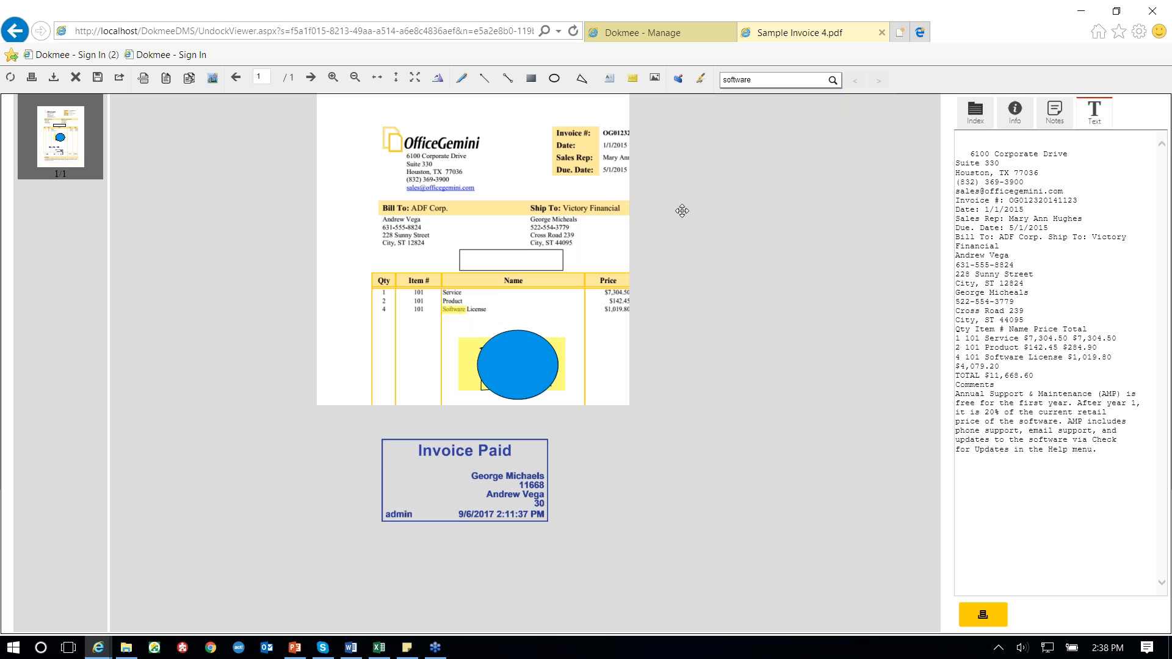
{"action": "left_click", "coordinate": [749, 80]}
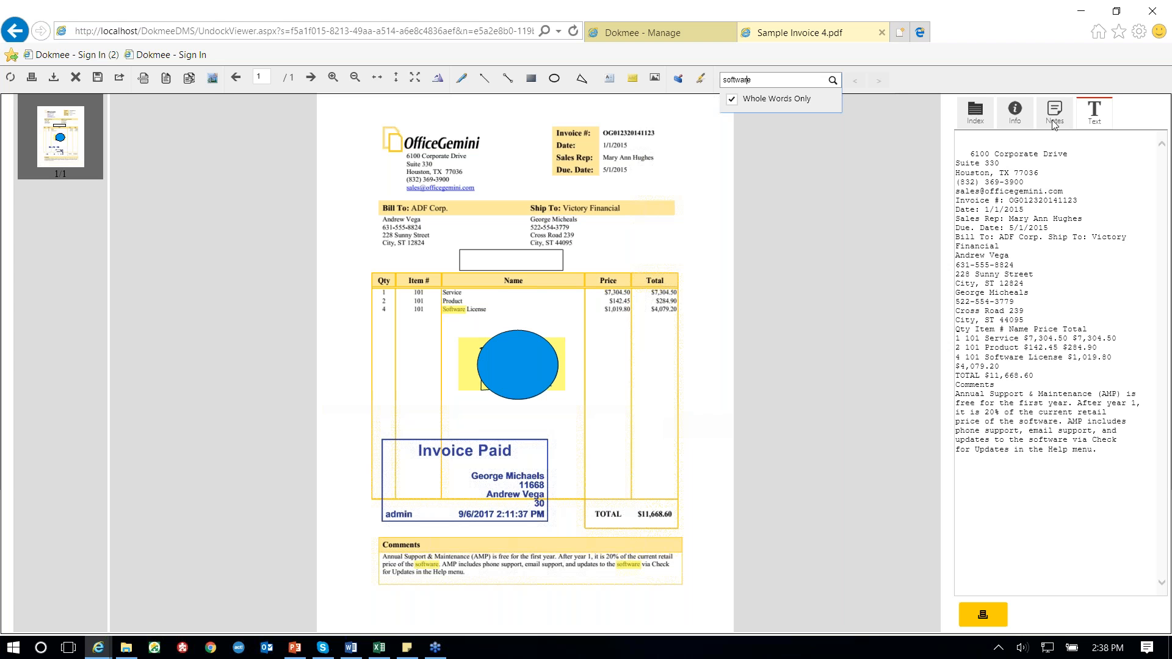
- Set the computer's speaker volume to 31
{"action": "left_click", "coordinate": [1153, 223]}
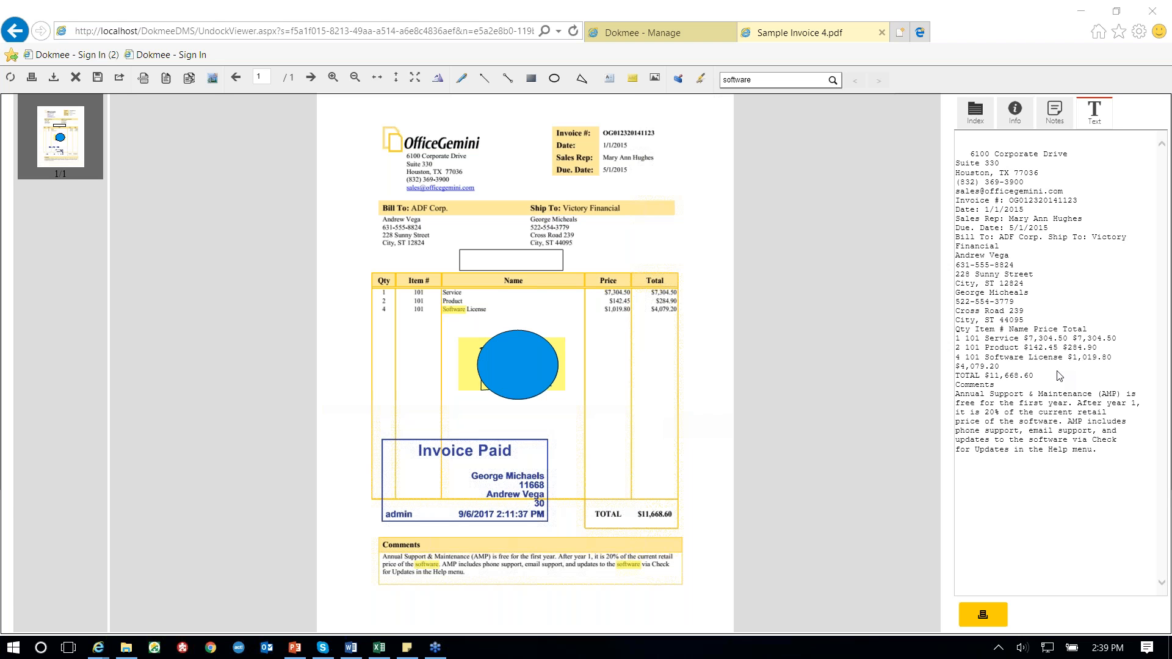
{"action": "left_click", "coordinate": [1026, 653]}
{"action": "left_click_drag", "start_coordinate": [979, 616], "coordinate": [1004, 621]}
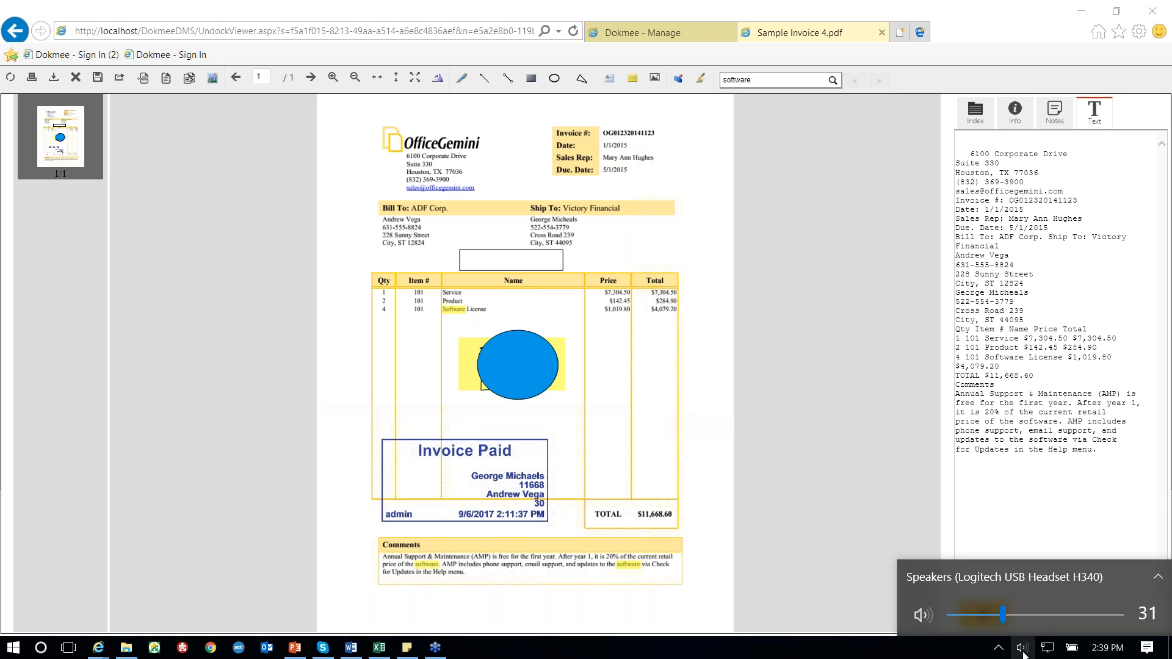
{"action": "left_click", "coordinate": [1025, 652]}
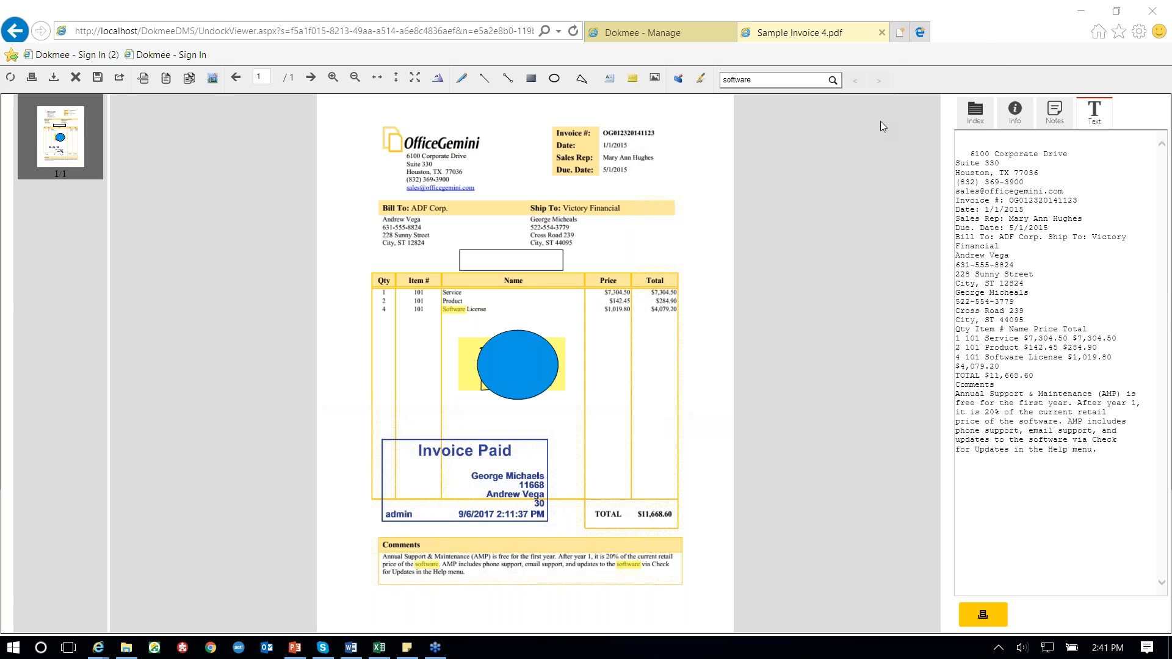
- Return to the Dokmee file cabinet list and check the size, file and folder information for Invoices and Aviation
{"action": "left_click", "coordinate": [680, 41]}
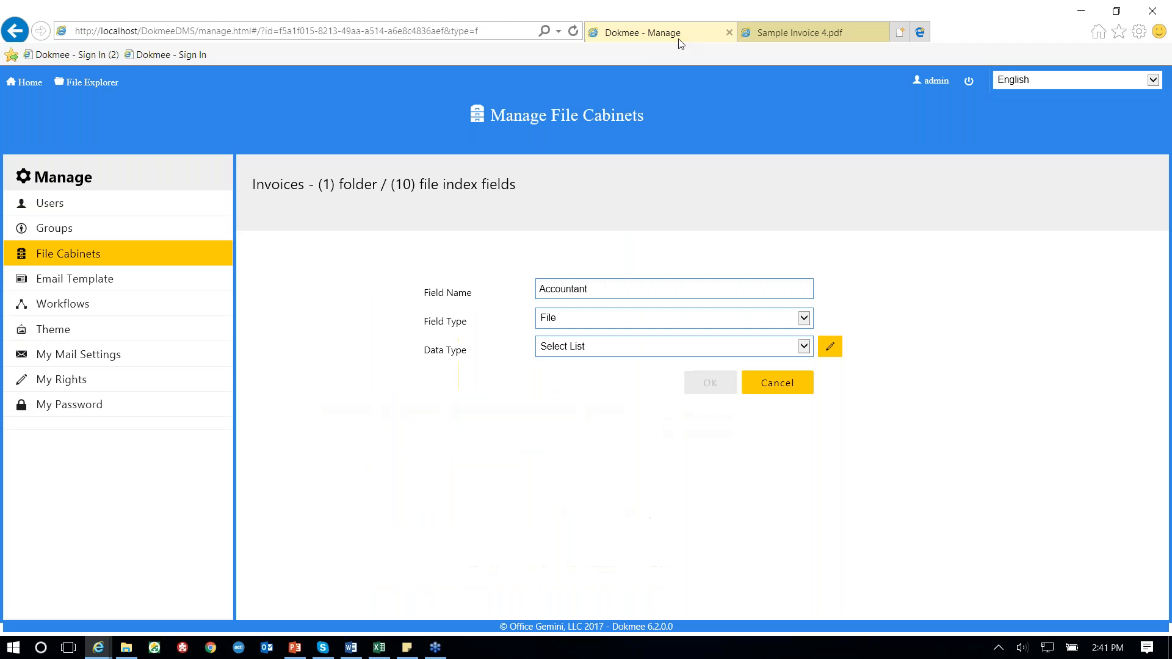
{"action": "left_click", "coordinate": [80, 264]}
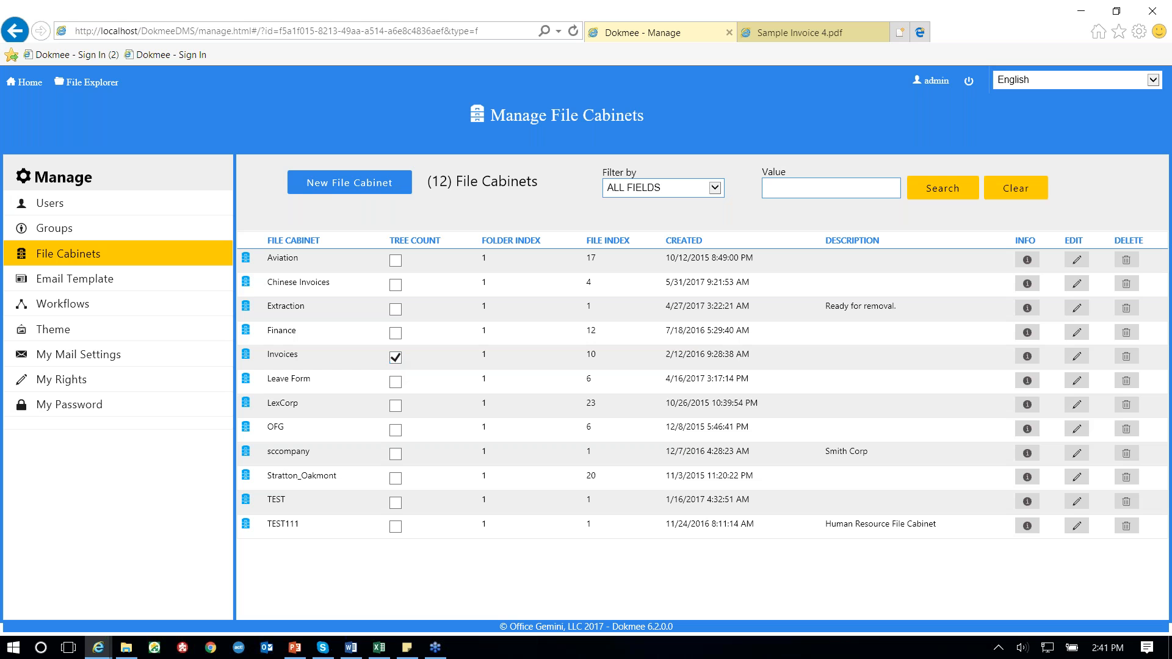
{"action": "left_click", "coordinate": [1031, 361]}
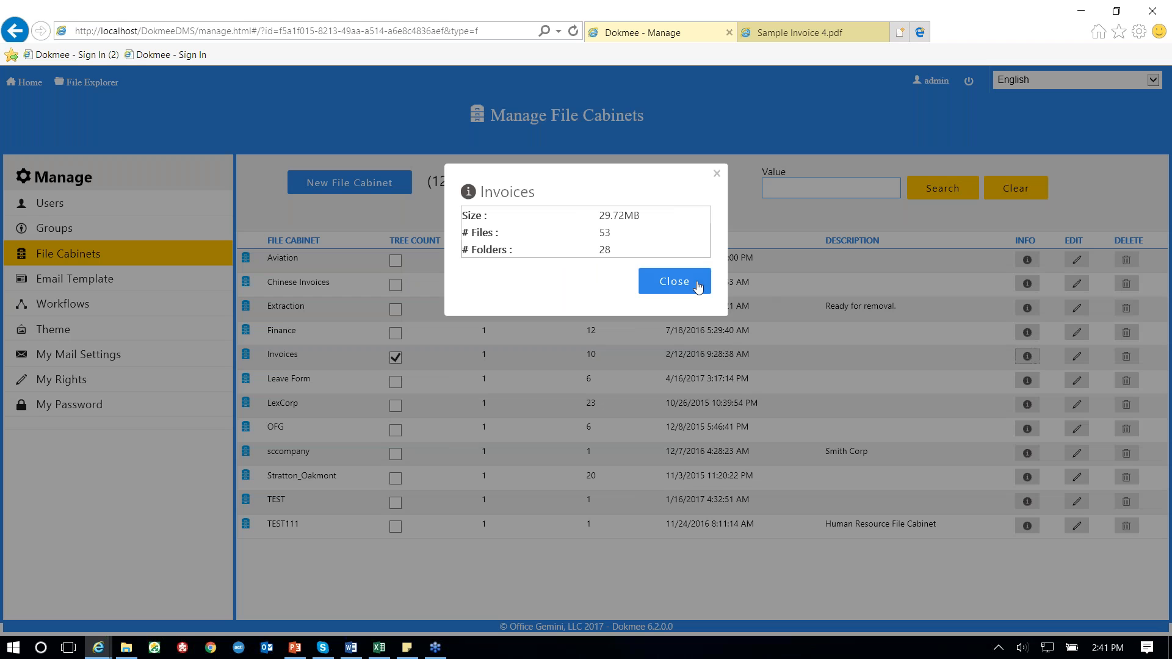
{"action": "left_click", "coordinate": [670, 283]}
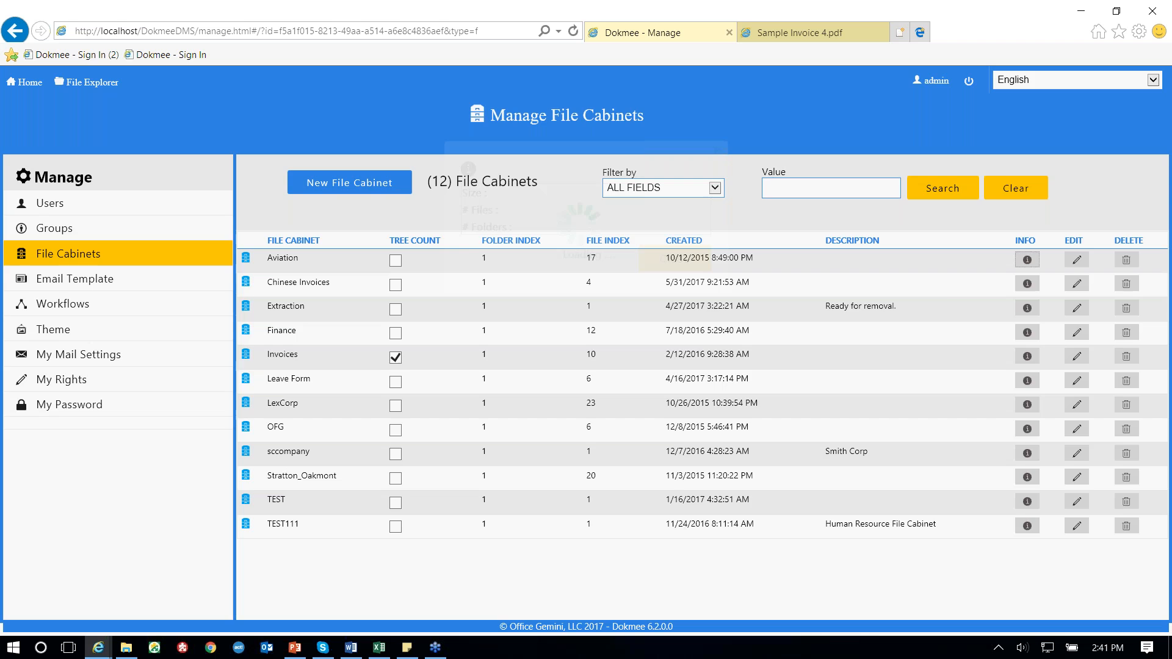
{"action": "left_click", "coordinate": [1028, 260]}
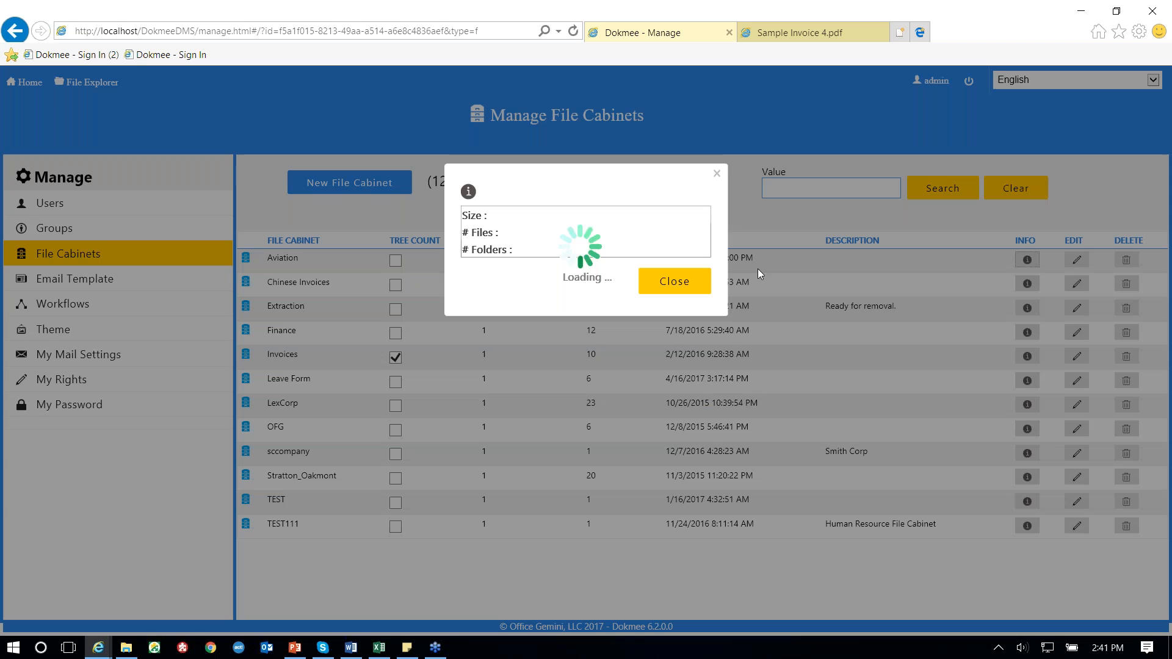
{"action": "left_click", "coordinate": [662, 285]}
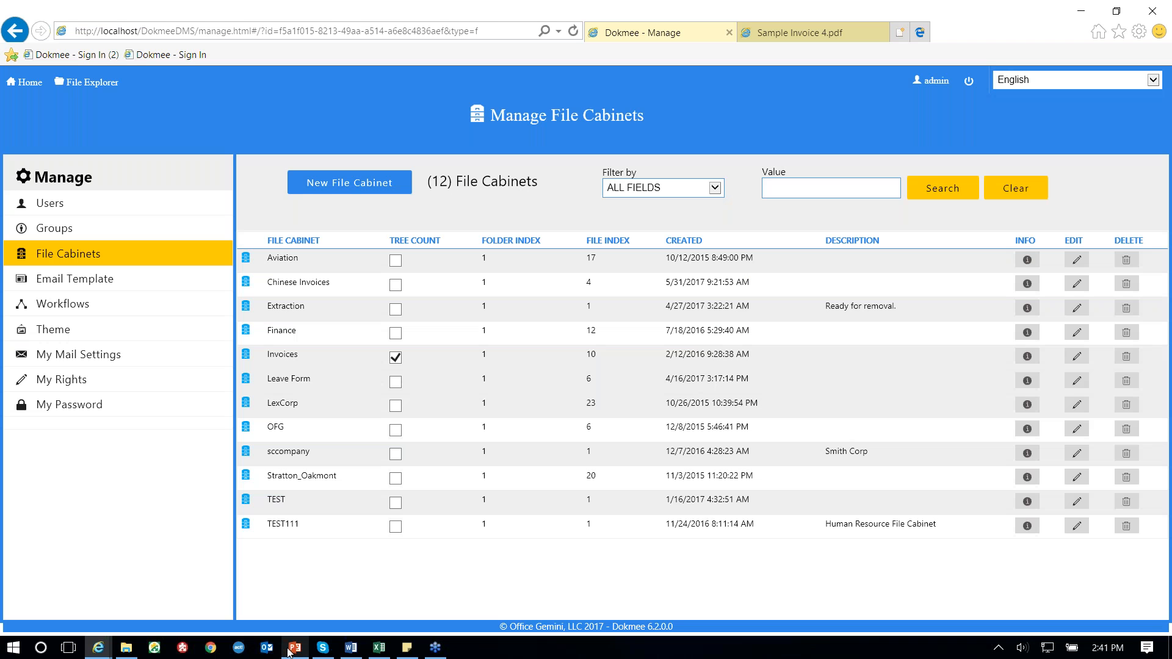
- Switch to the Additional_Features.pptx presentation in PowerPoint and show the Brother Solution Interface slide and the Dokmee DMS User Guide slide
{"action": "mouse_move", "coordinate": [295, 648]}
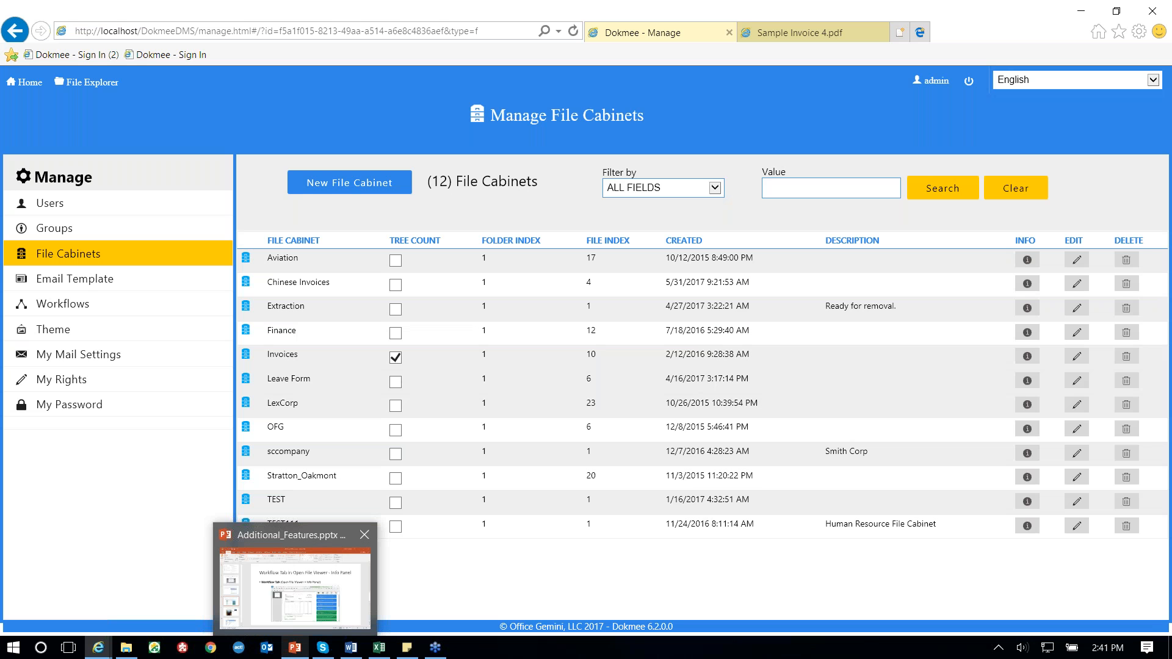
{"action": "left_click", "coordinate": [308, 574]}
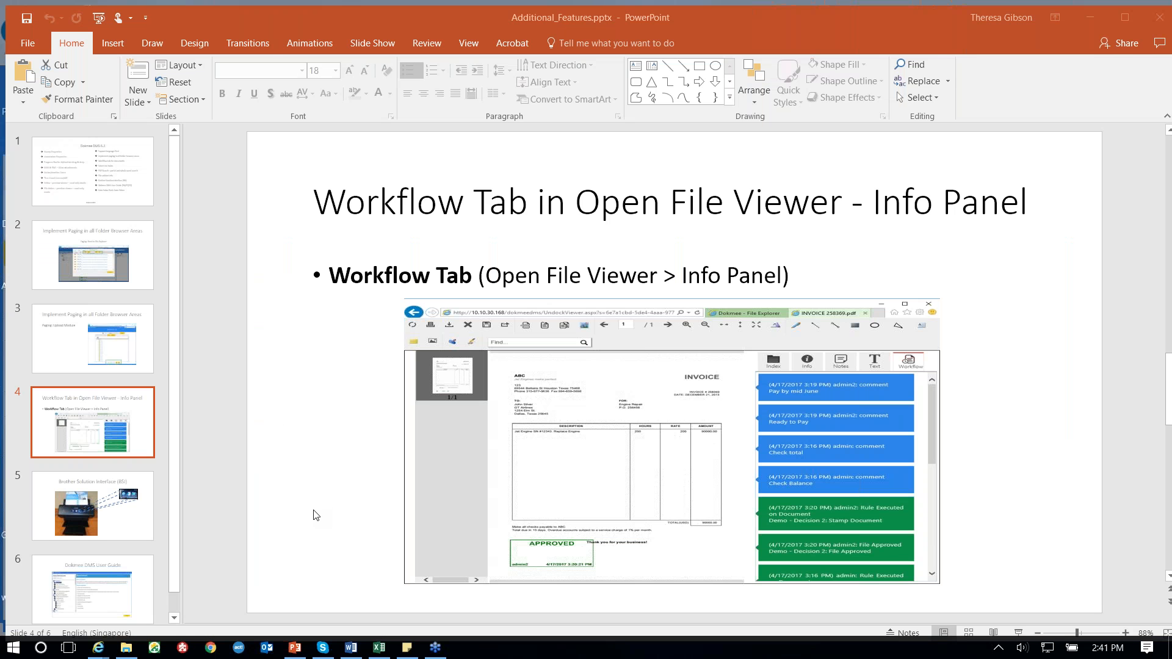
{"action": "left_click", "coordinate": [102, 502]}
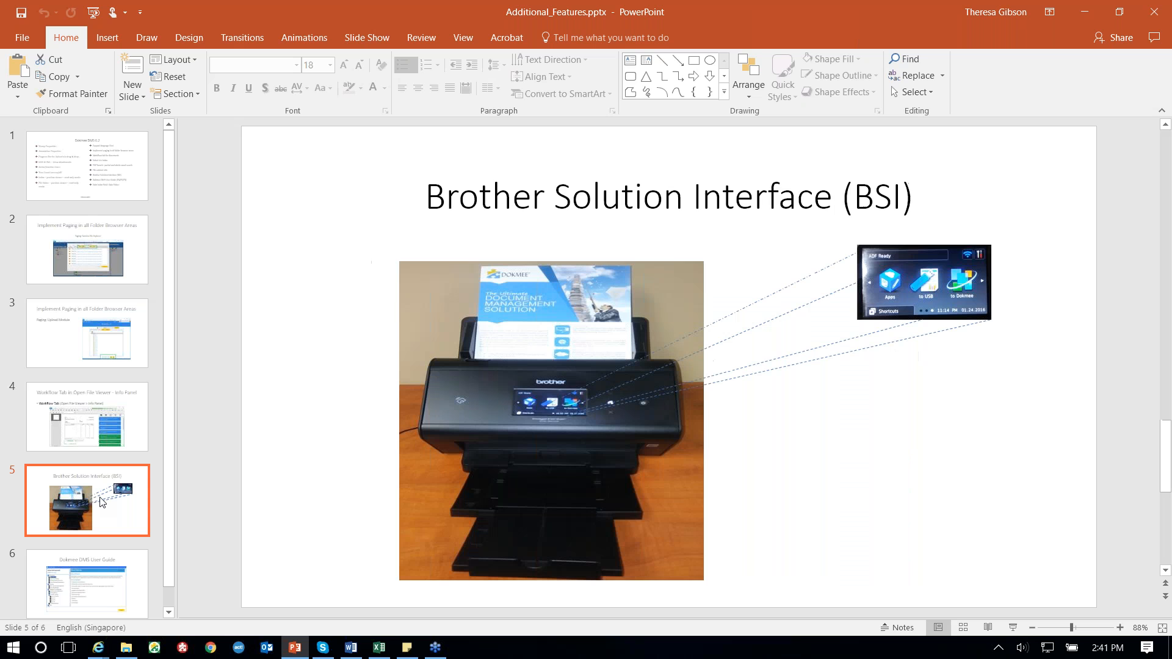
{"action": "left_click", "coordinate": [236, 454]}
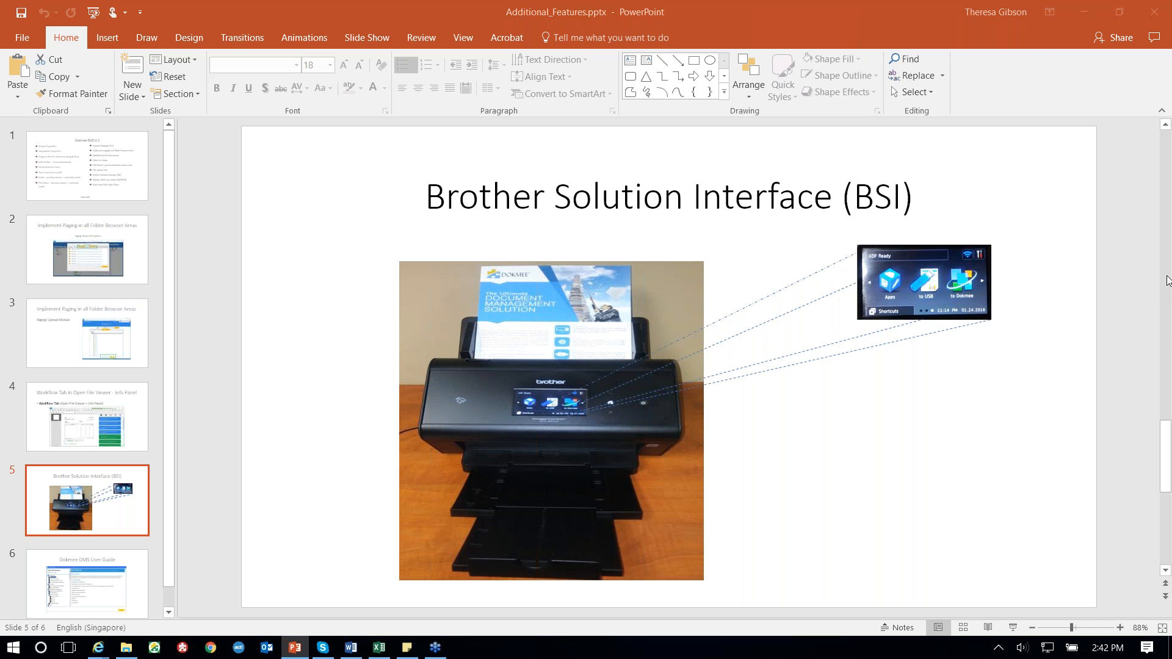
{"action": "left_click", "coordinate": [940, 28]}
{"action": "left_click", "coordinate": [85, 602]}
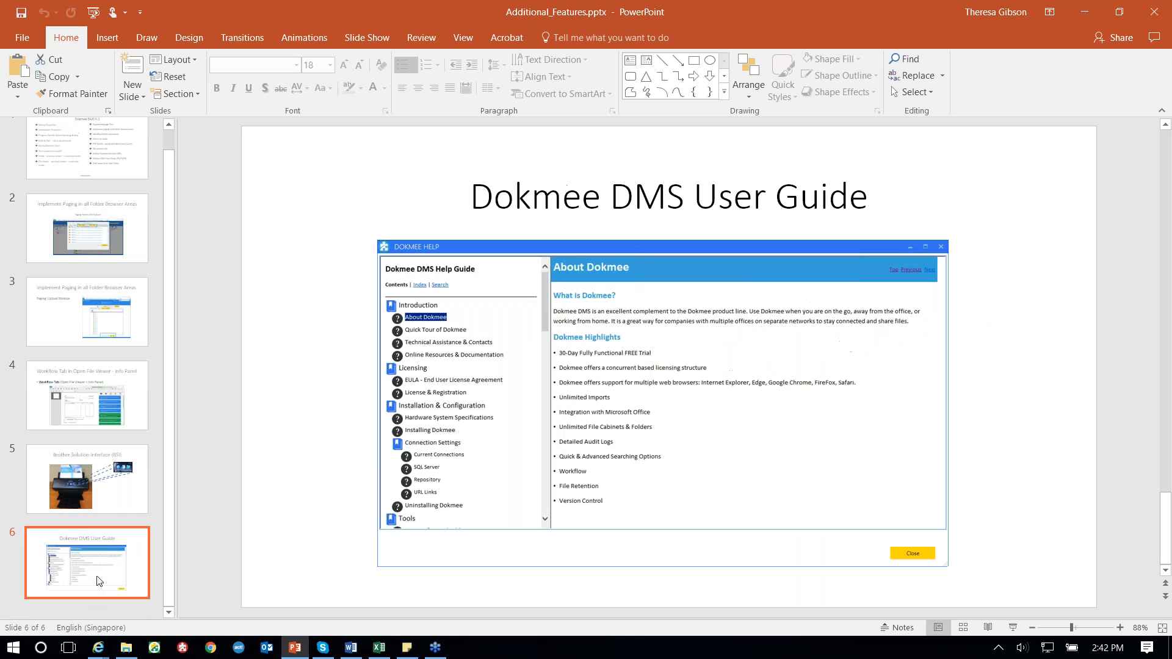